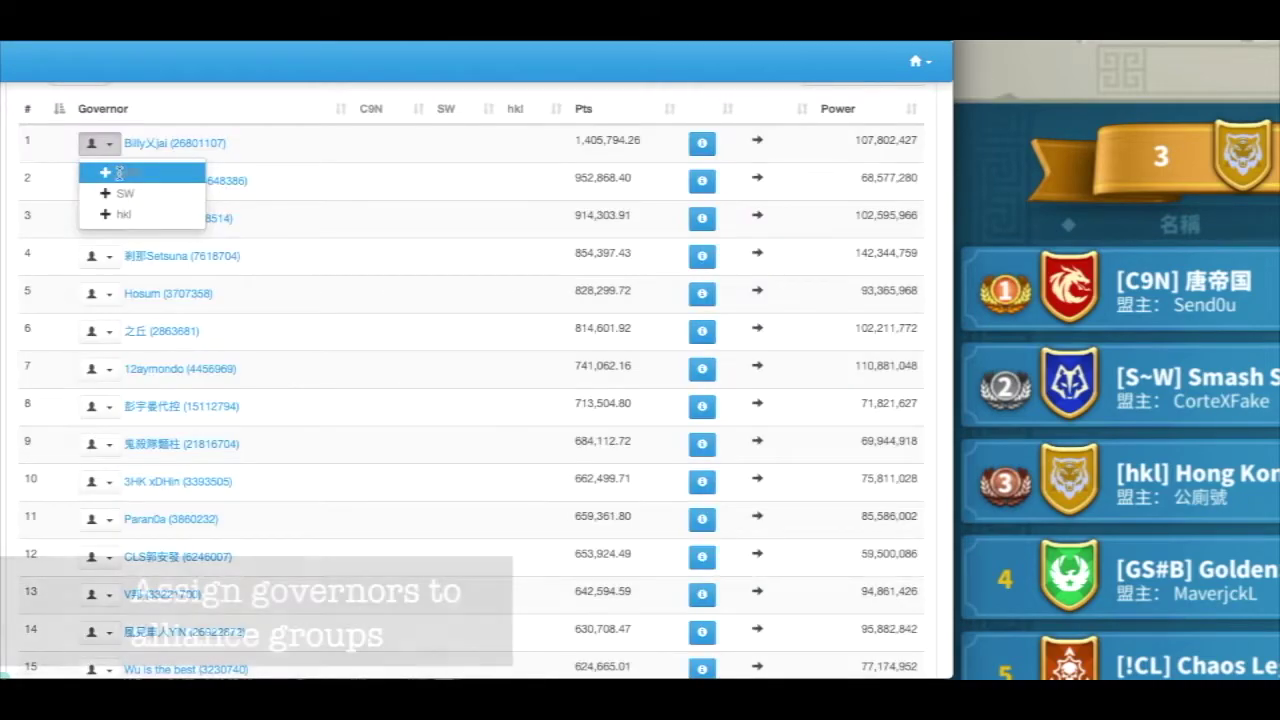
# Step: Add governors ranked 1 and 2 to C9N and rank 3 to SW
pyautogui.click(120, 171)
pyautogui.click(100, 177)
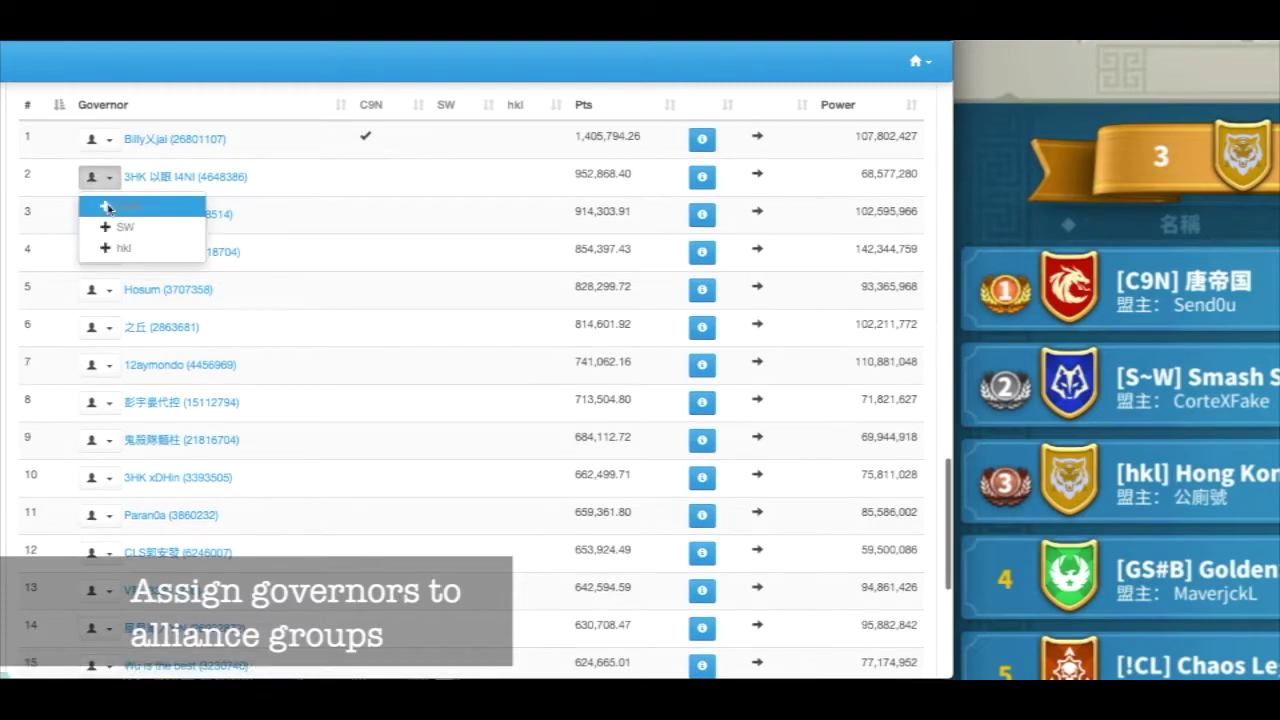
pyautogui.click(110, 207)
pyautogui.click(104, 215)
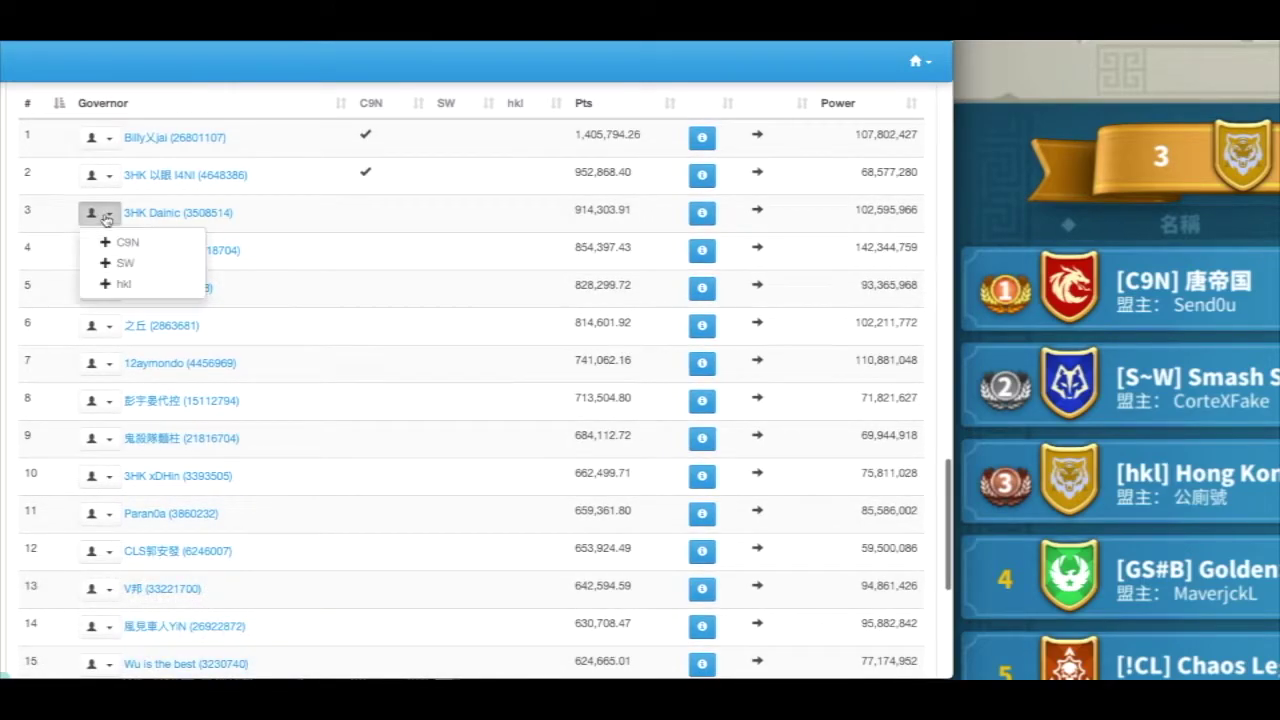
pyautogui.click(119, 262)
# Step: Add the fourth governor to SW and ranks 5 and 9 to hkl
pyautogui.scroll(-1, 110, 250)
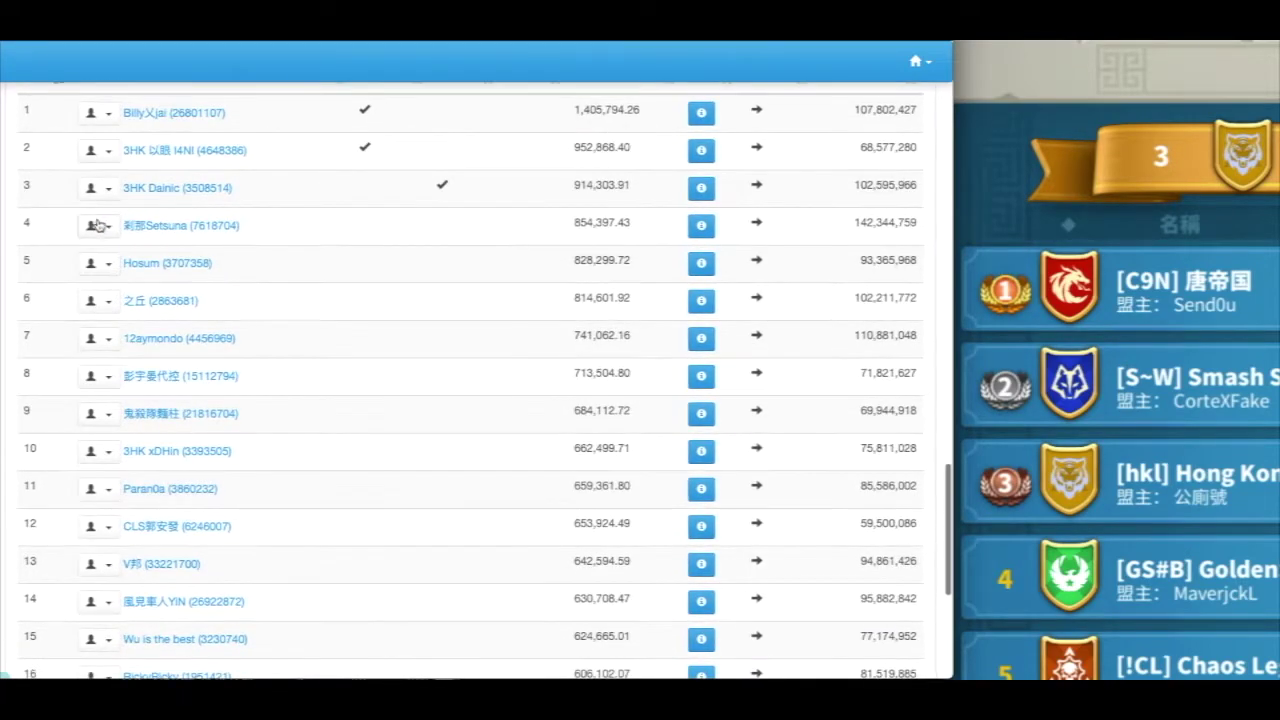
pyautogui.click(96, 230)
pyautogui.click(110, 272)
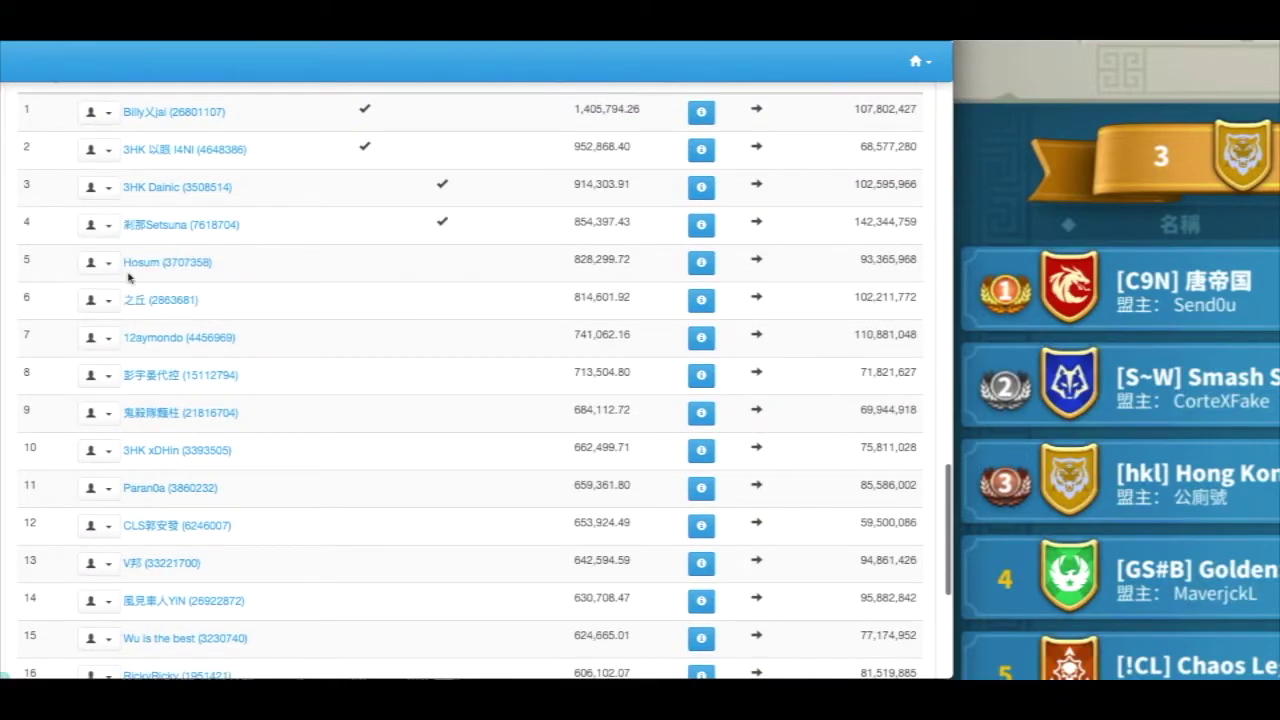
pyautogui.click(95, 264)
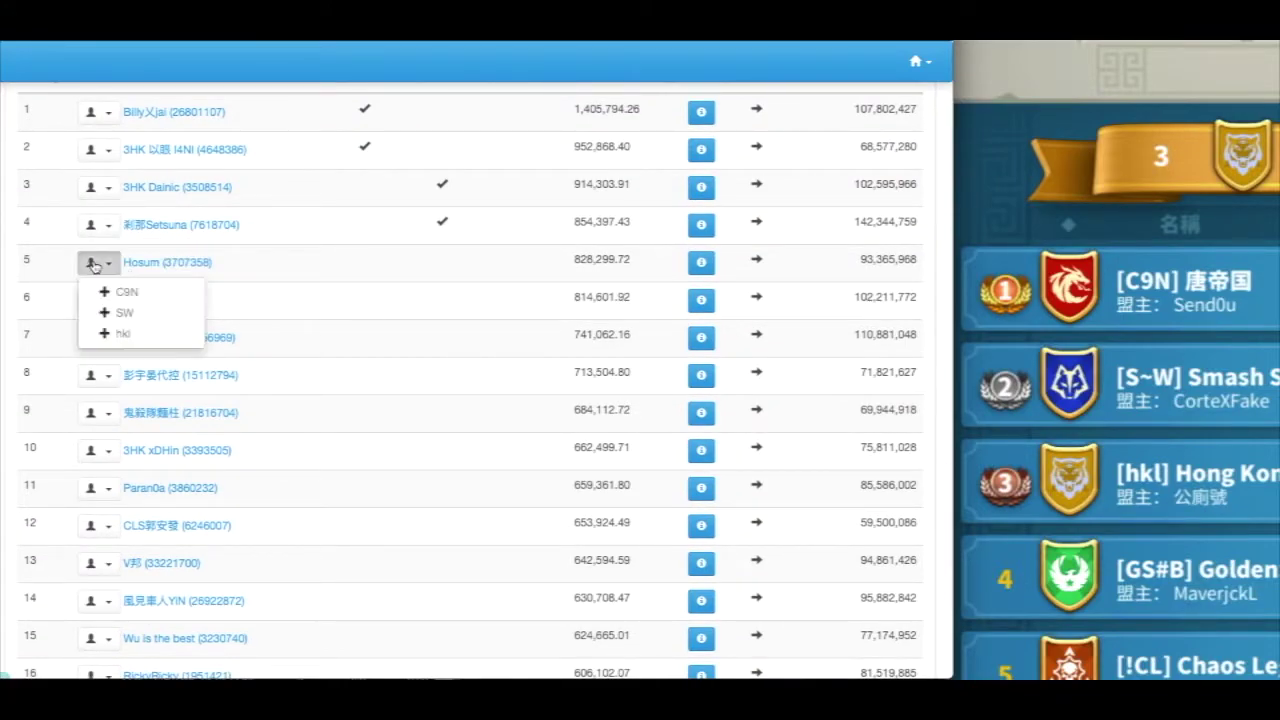
pyautogui.click(118, 333)
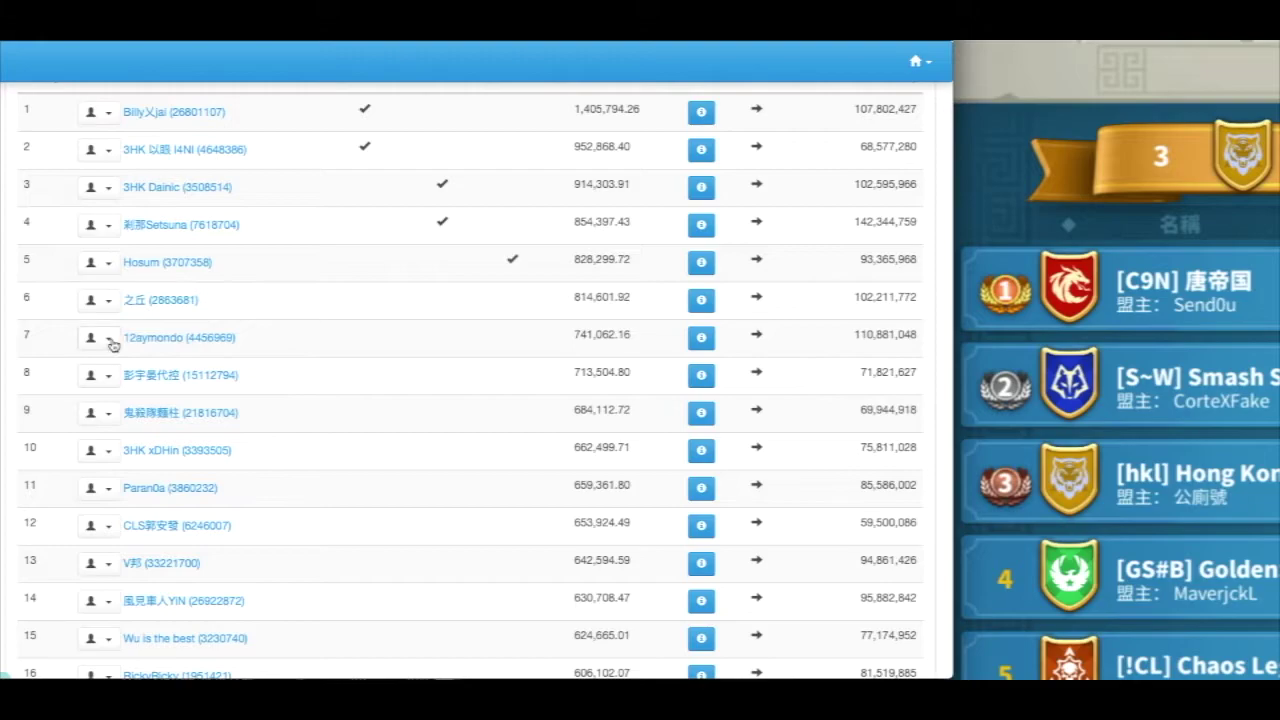
pyautogui.click(100, 413)
pyautogui.click(122, 484)
# Step: Move the fourth governor into C9N and remove it from SW
pyautogui.scroll(1, 155, 276)
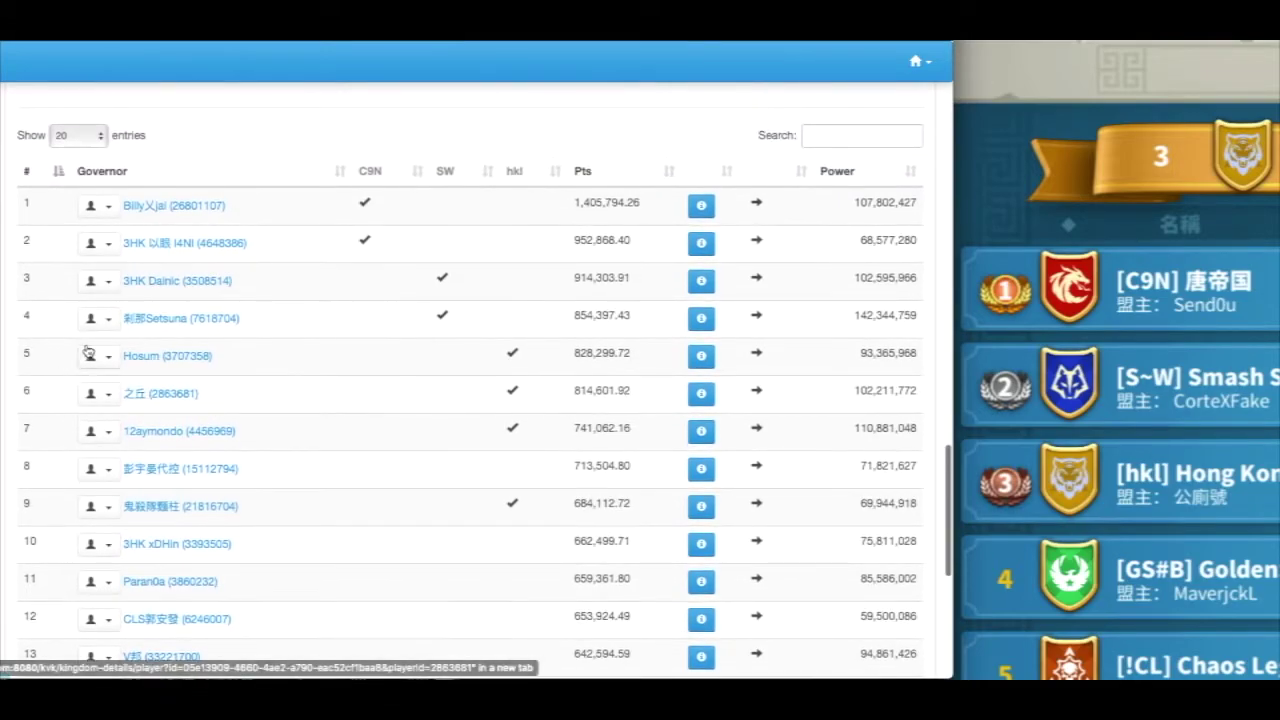
pyautogui.click(90, 321)
pyautogui.click(116, 344)
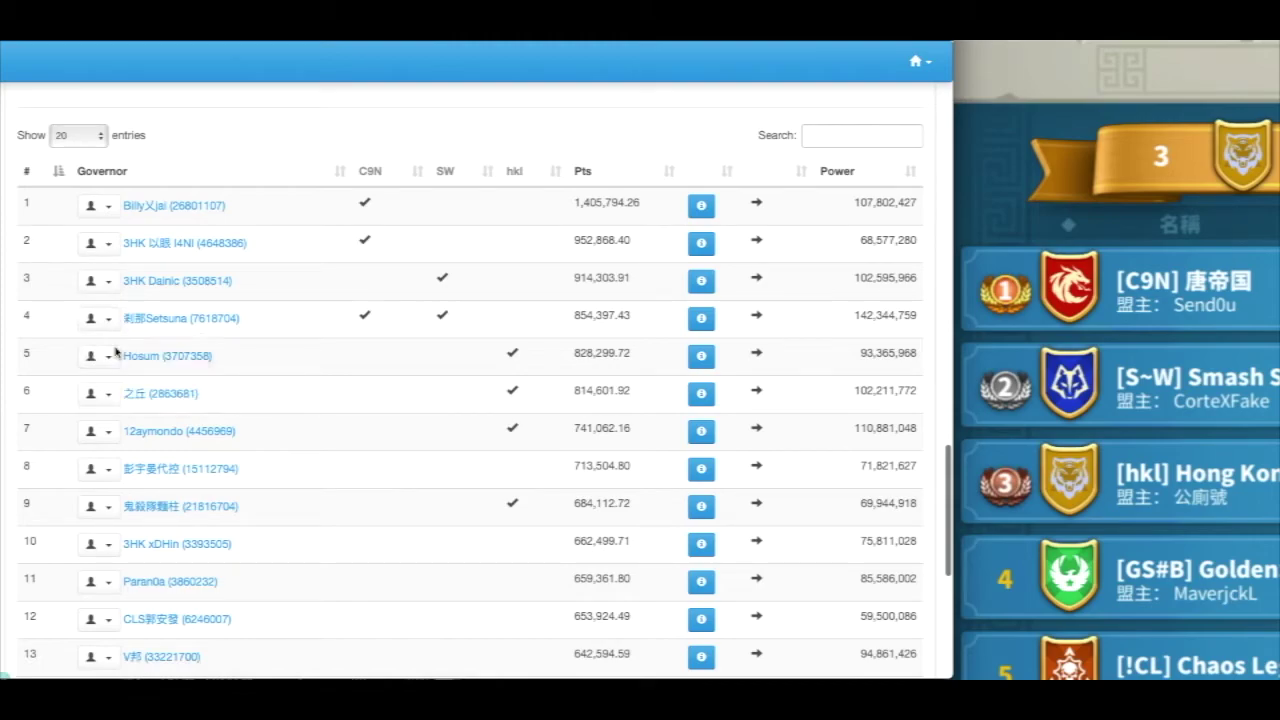
pyautogui.click(108, 320)
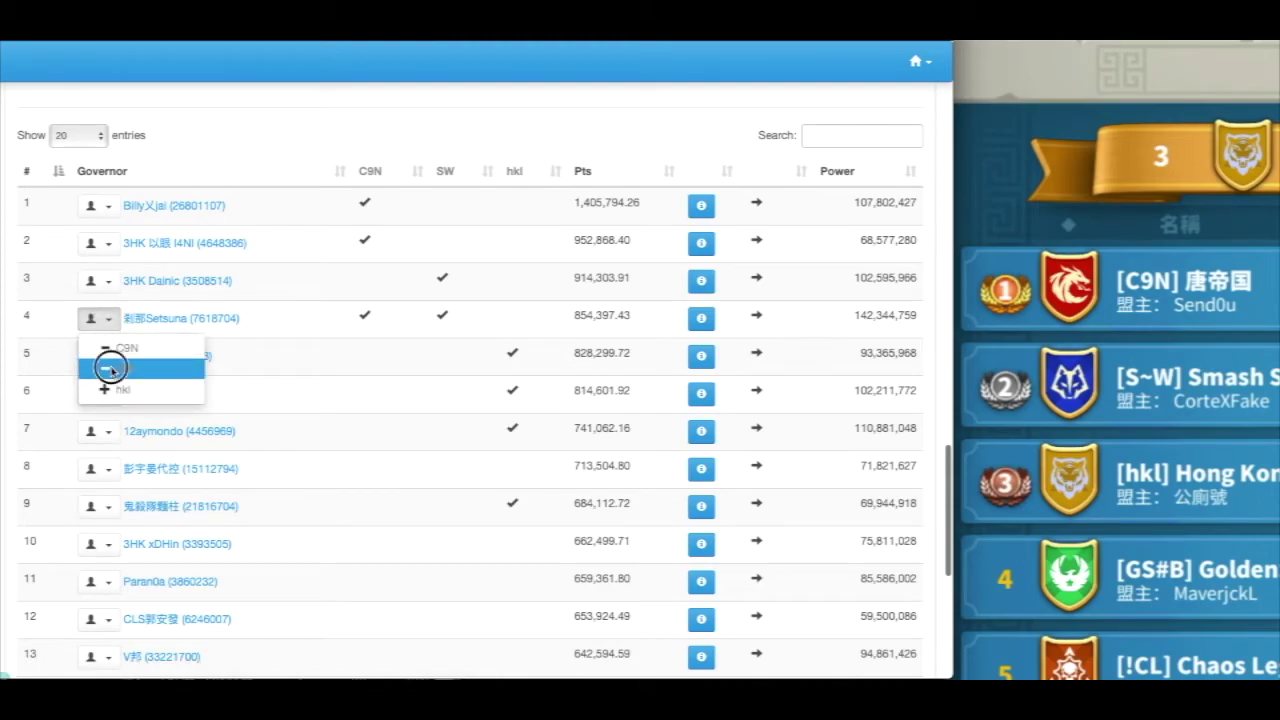
pyautogui.click(110, 367)
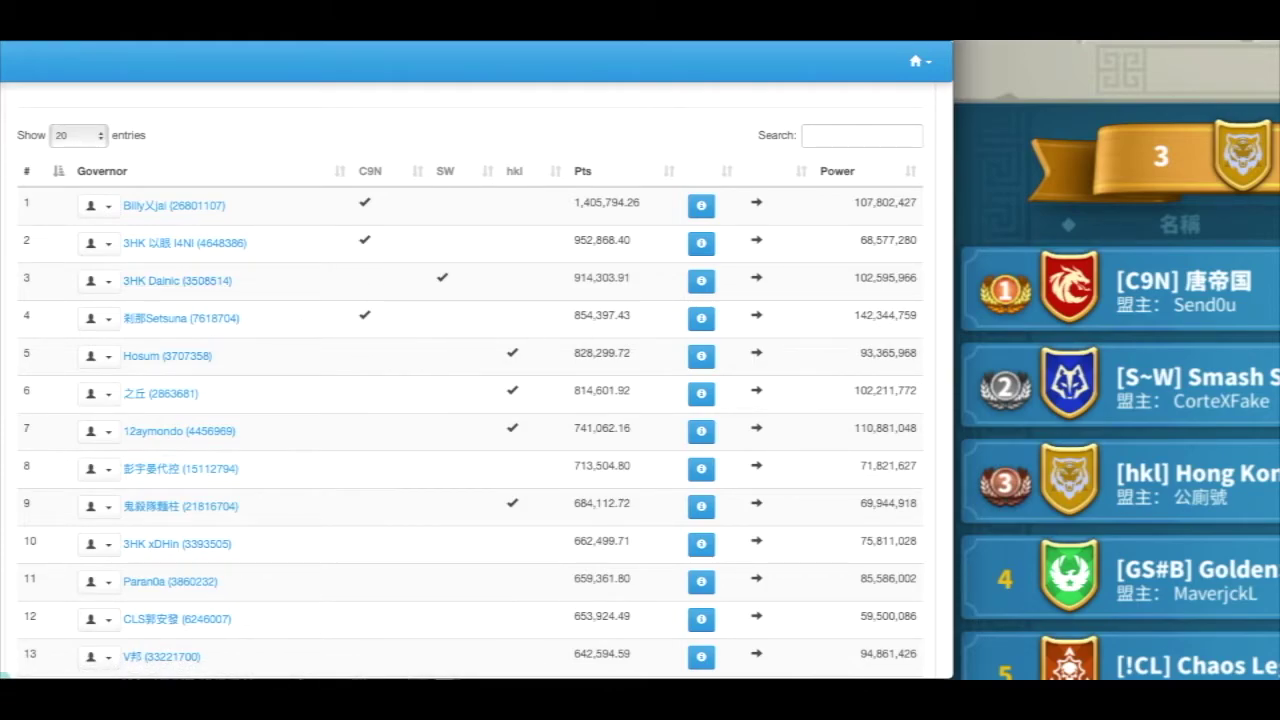
# Step: Set the Governor Group filter to C9N and apply it to the ranking
pyautogui.scroll(3, 574, 214)
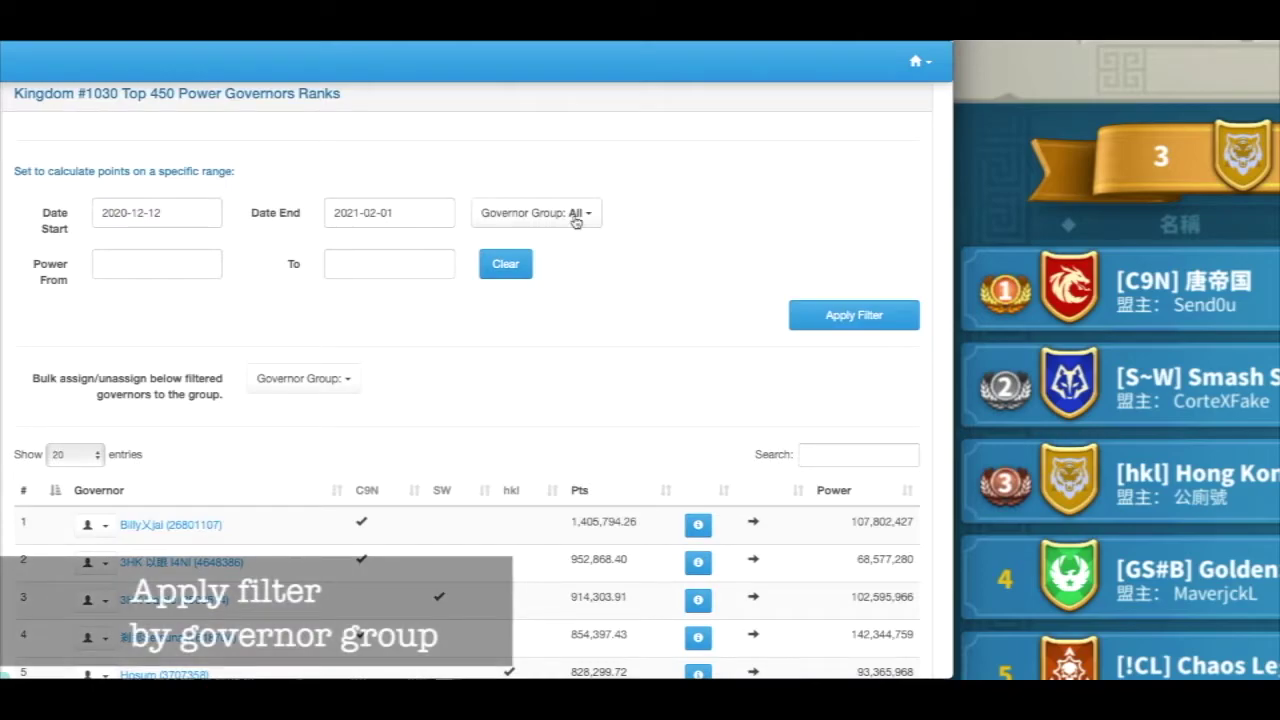
pyautogui.click(576, 222)
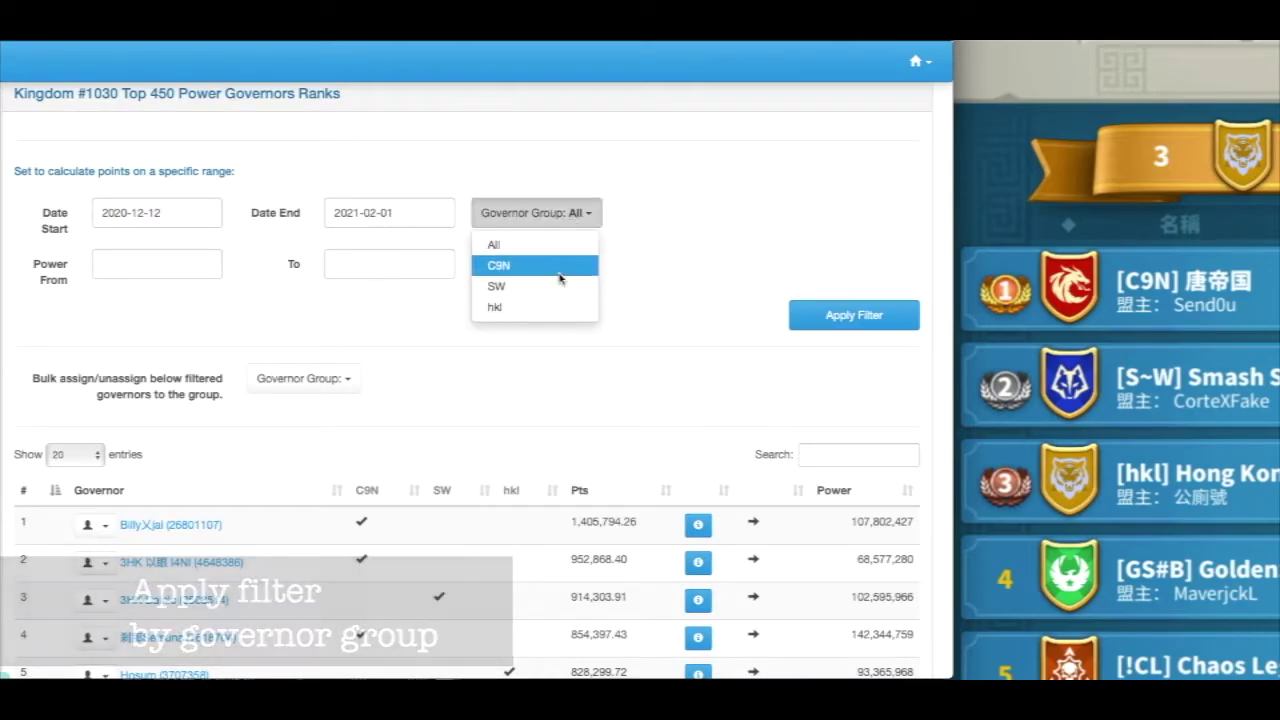
pyautogui.scroll(1, 563, 278)
pyautogui.click(551, 283)
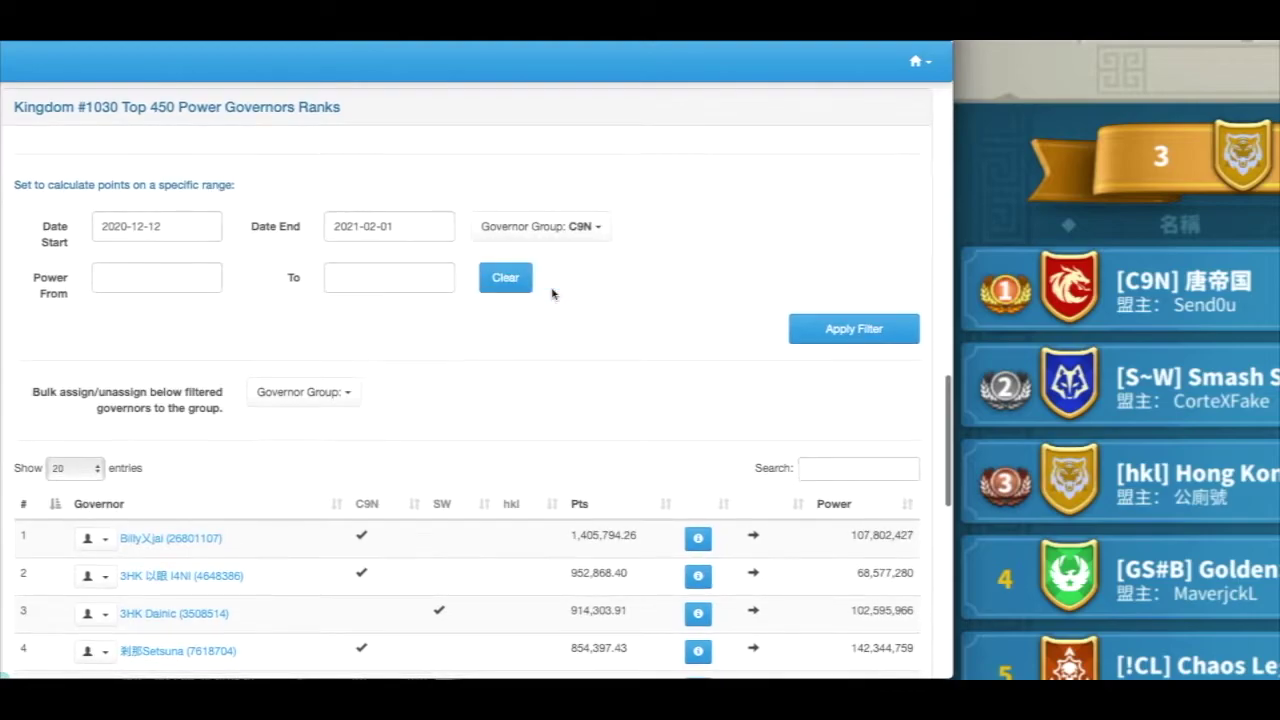
pyautogui.click(853, 333)
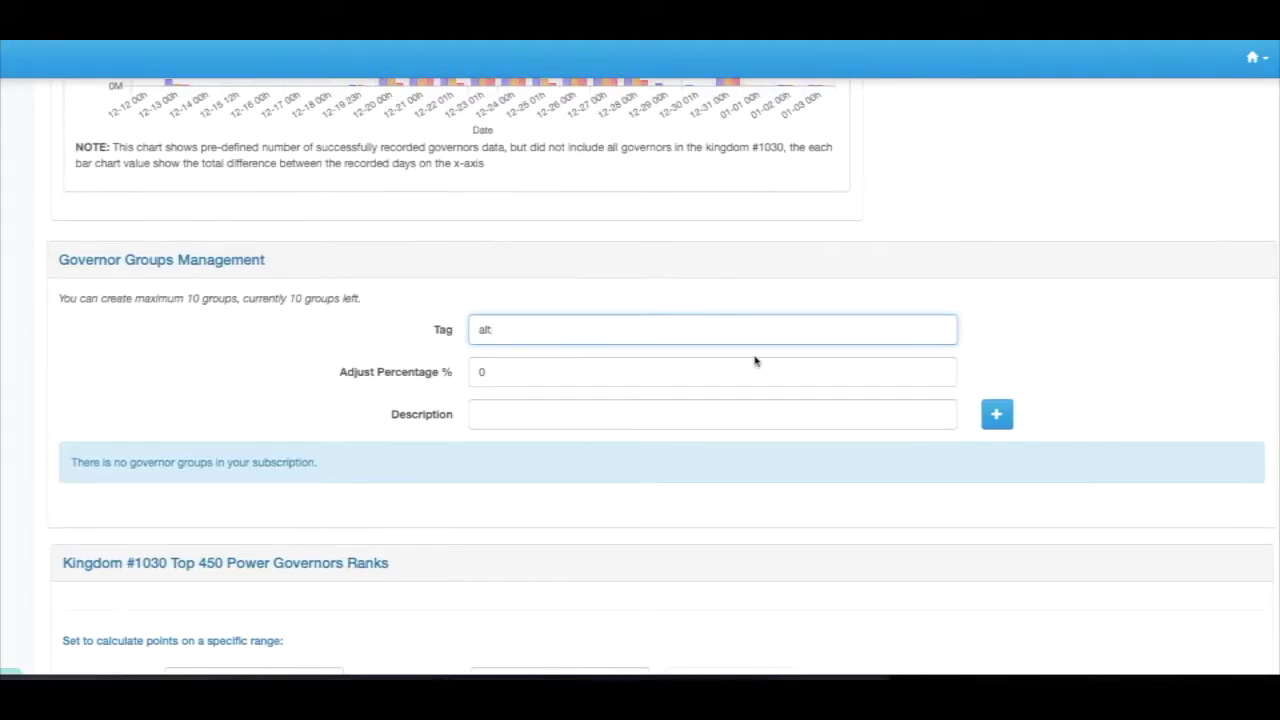
# Step: Give the alt group an adjust percentage of -50 and description 'alt accounts'
pyautogui.click(655, 371)
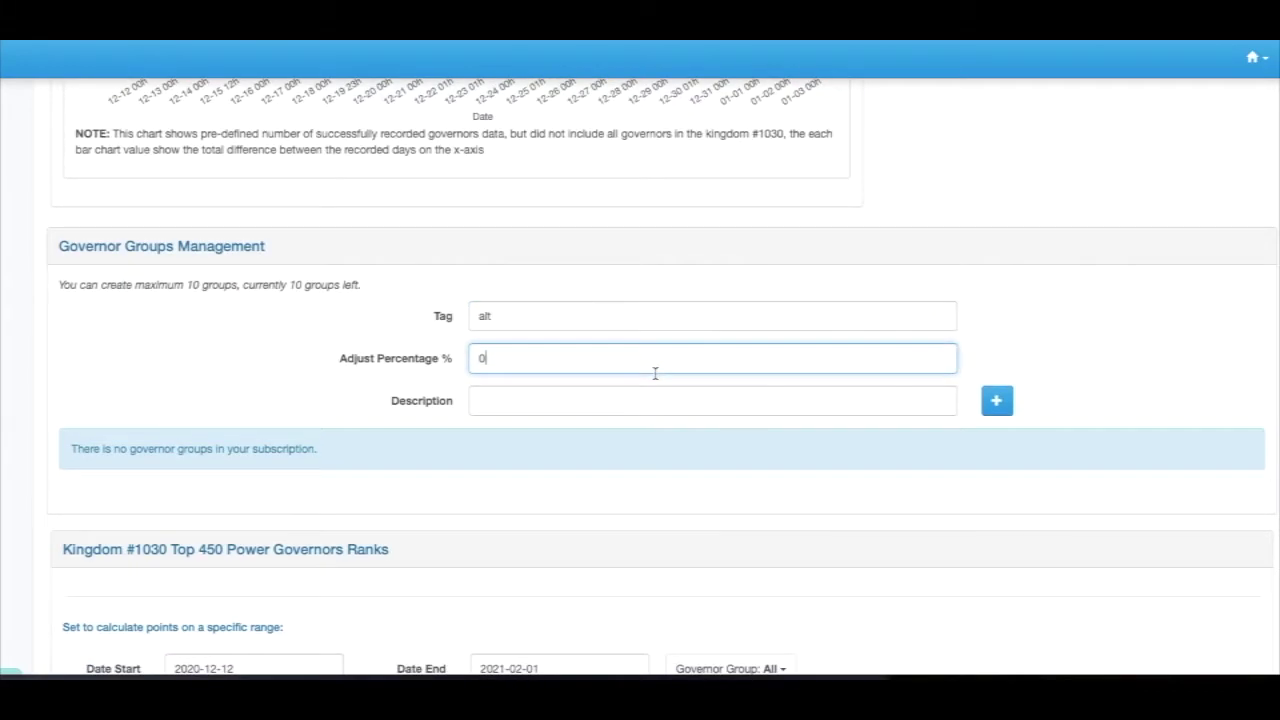
pyautogui.press('BackSpace')
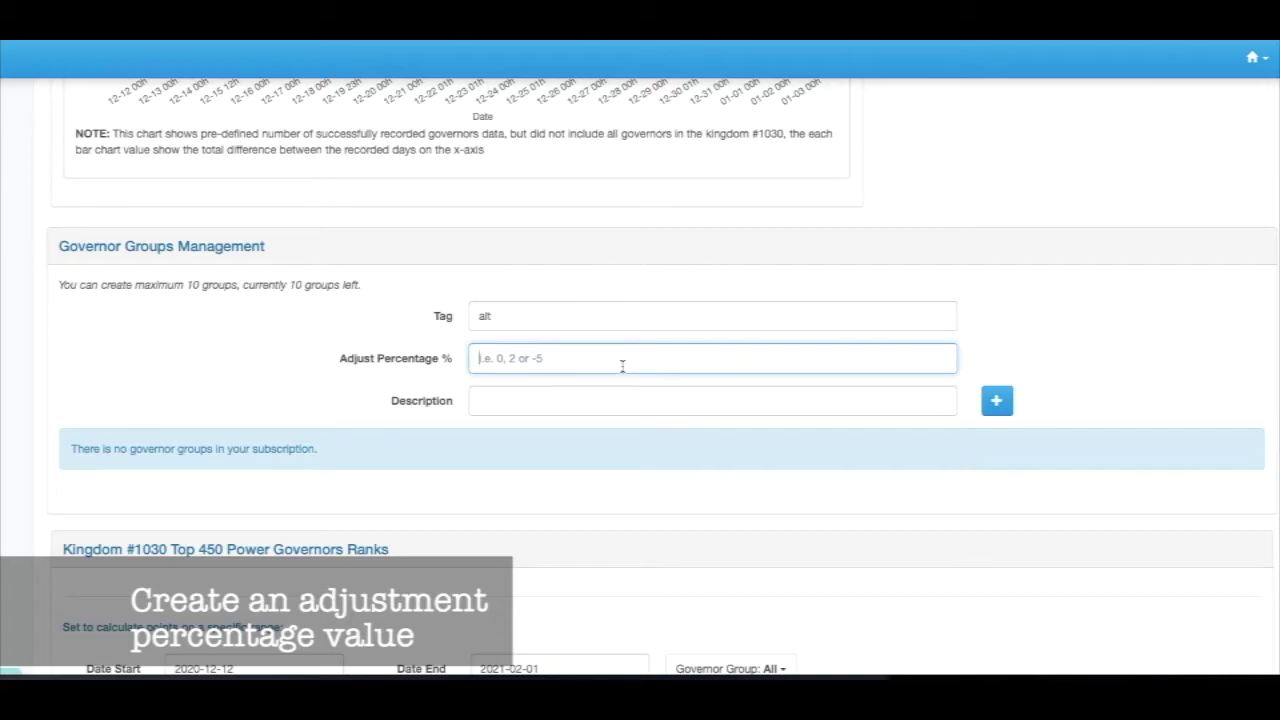
pyautogui.write('-')
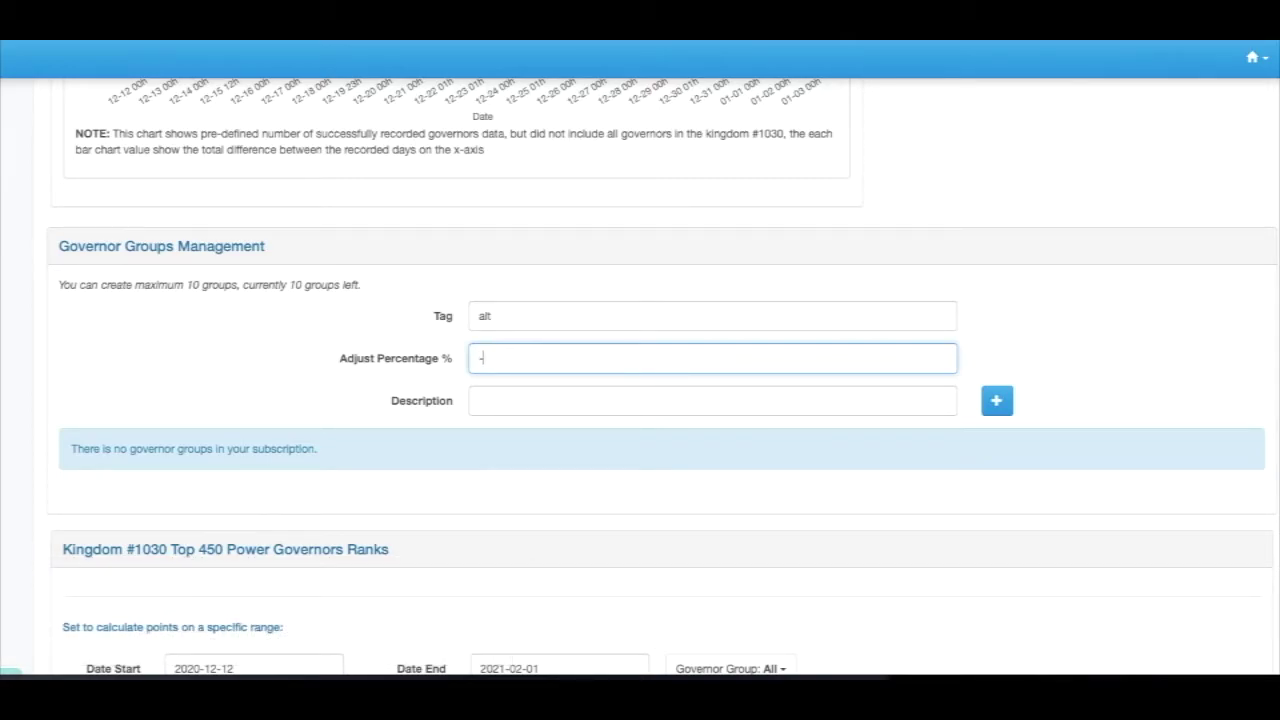
pyautogui.write('50')
pyautogui.click(534, 399)
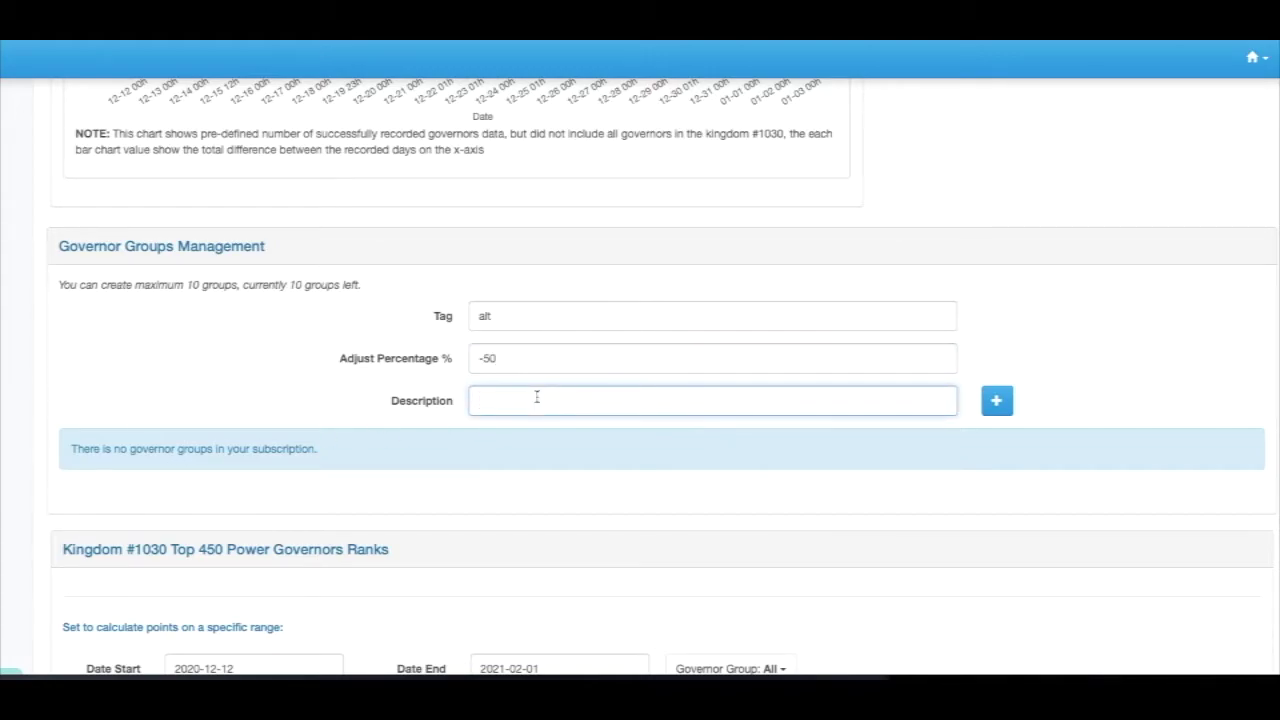
pyautogui.write('alt accounts')
# Step: Create the alt group, search 'rok', and add the rank 137 governor to alt
pyautogui.click(996, 402)
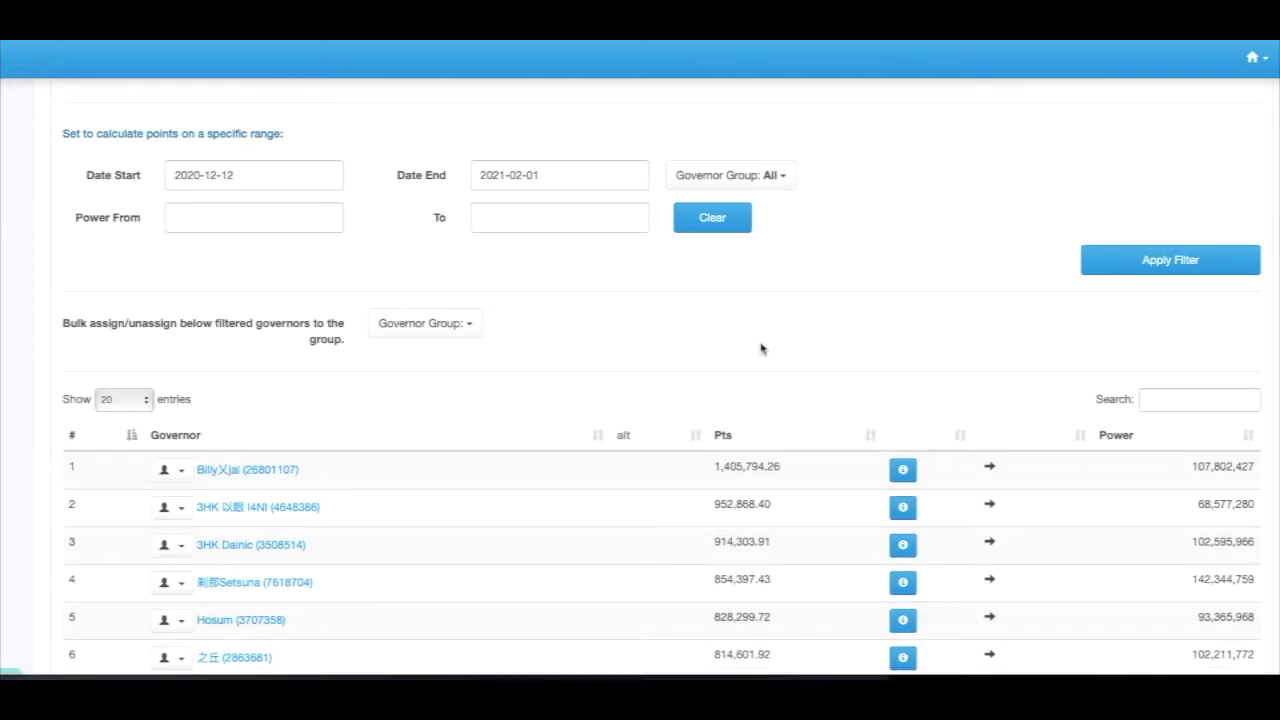
pyautogui.click(1195, 400)
pyautogui.write('rok')
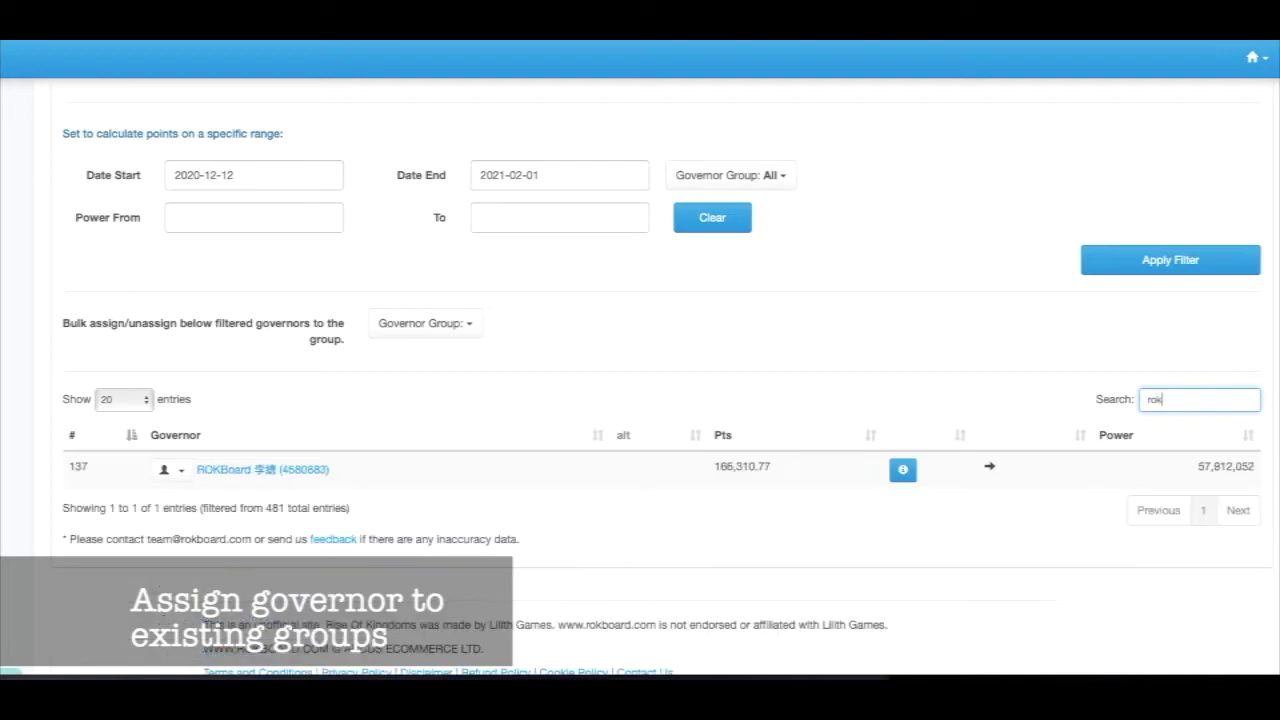
pyautogui.click(170, 476)
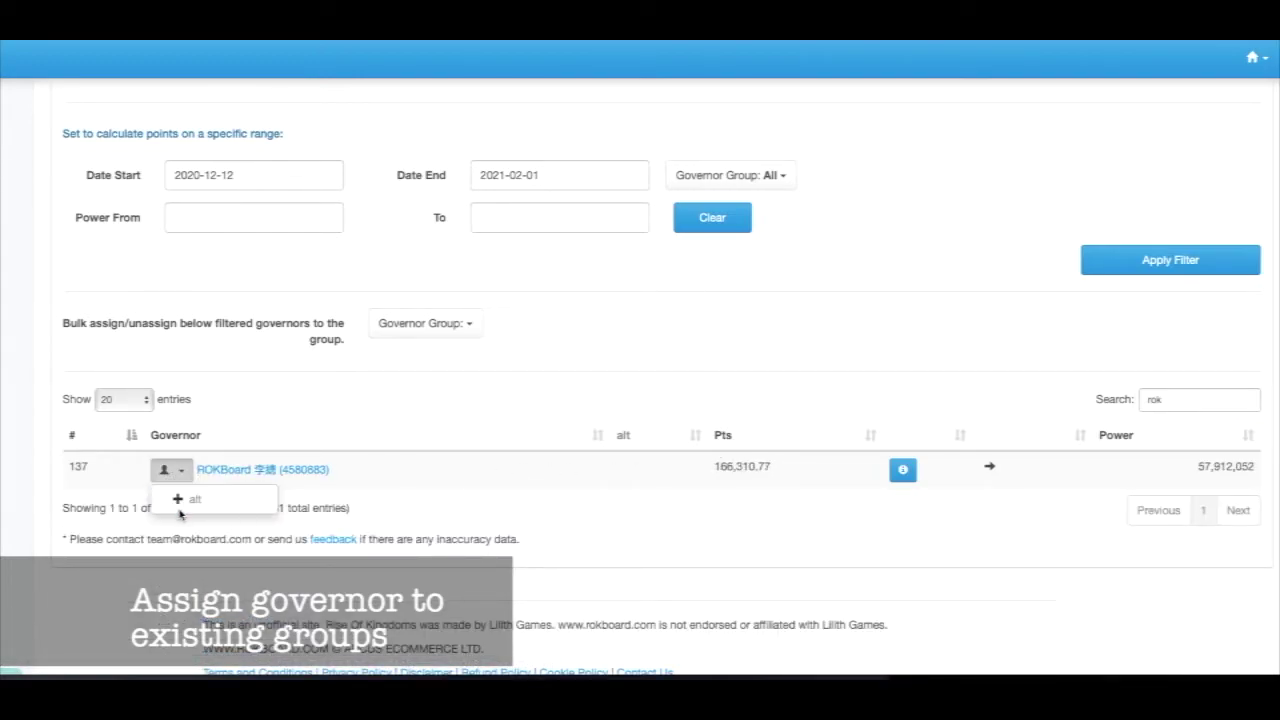
pyautogui.click(178, 502)
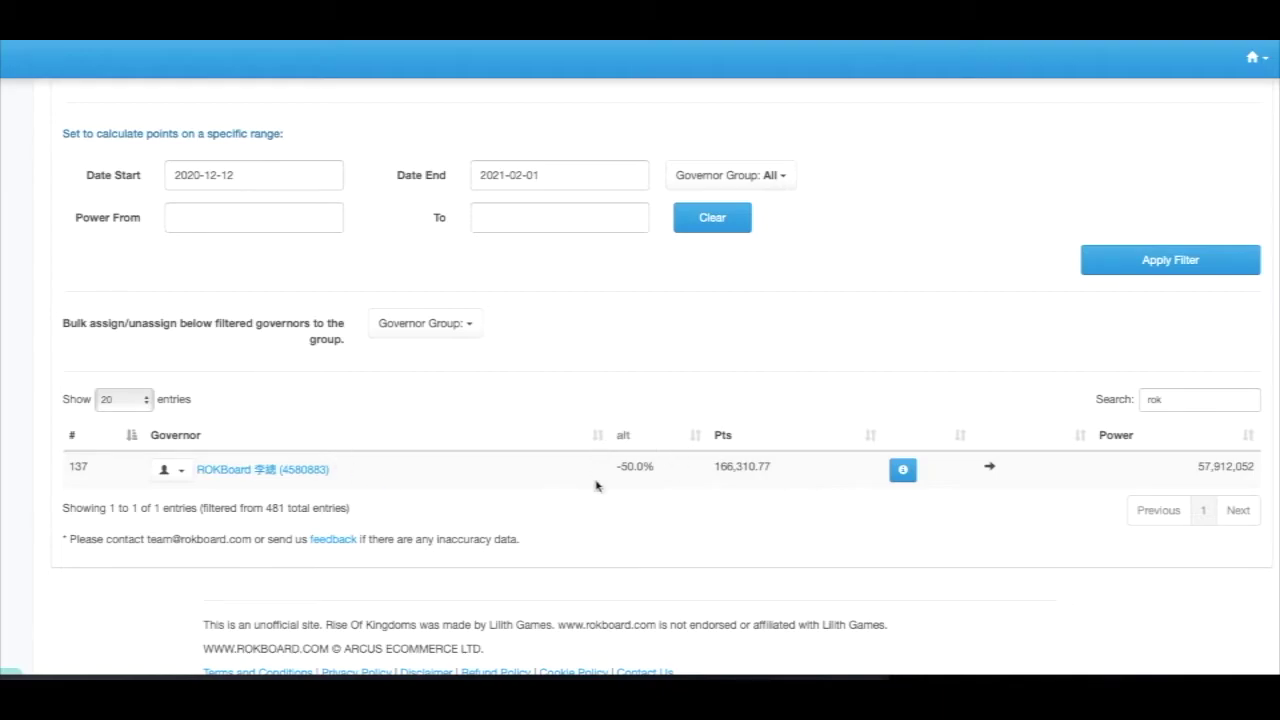
pyautogui.scroll(1, 668, 455)
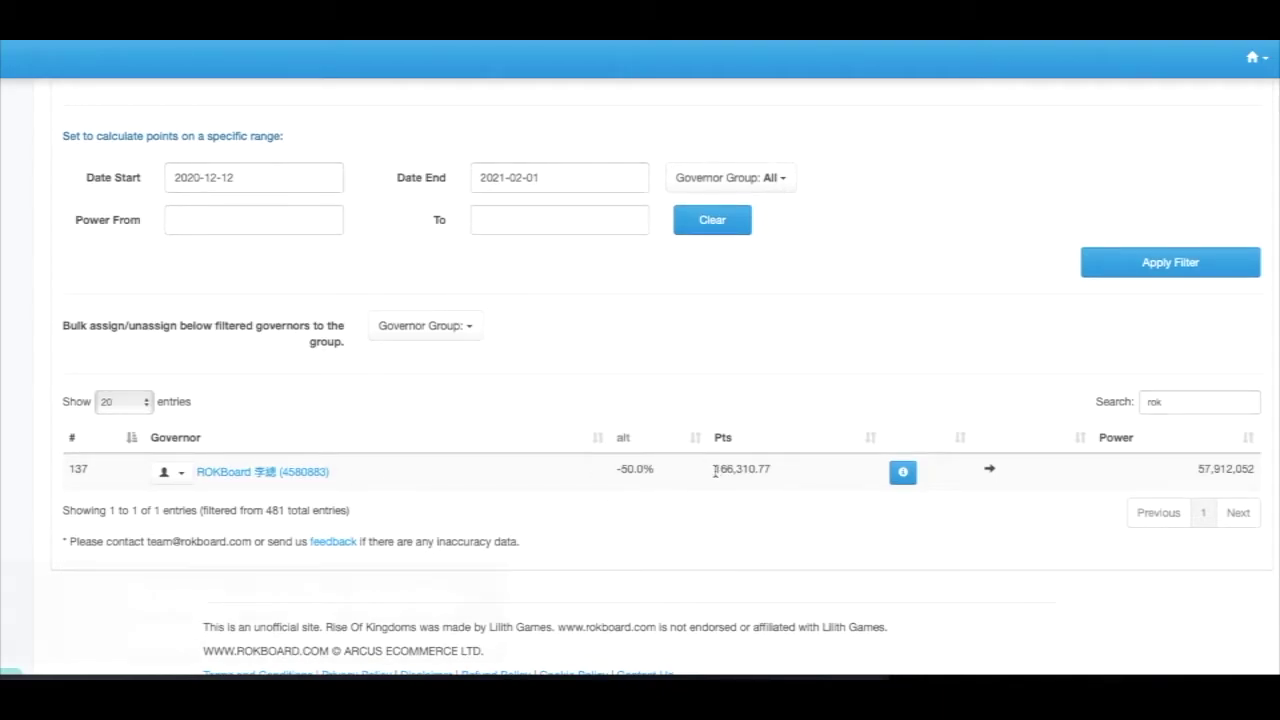
pyautogui.scroll(3, 735, 478)
# Step: Make the alt group Active and search the reloaded table for 'rok' again
pyautogui.click(95, 114)
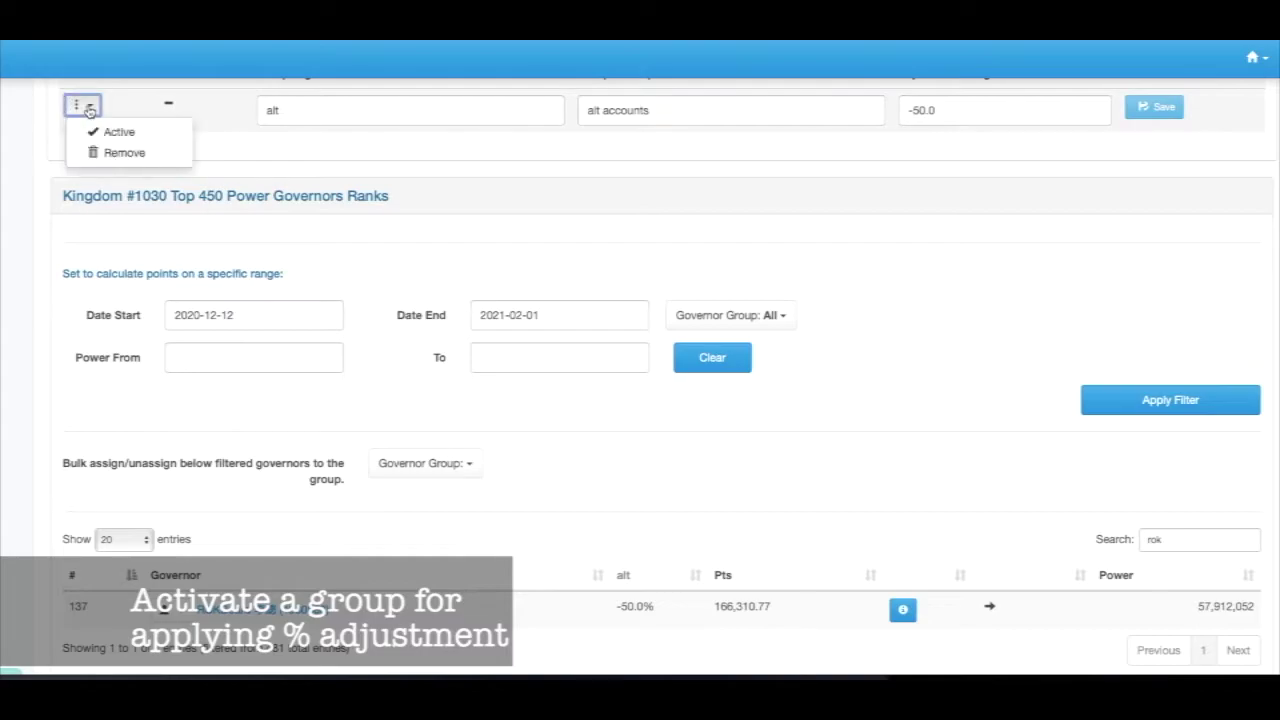
pyautogui.click(108, 133)
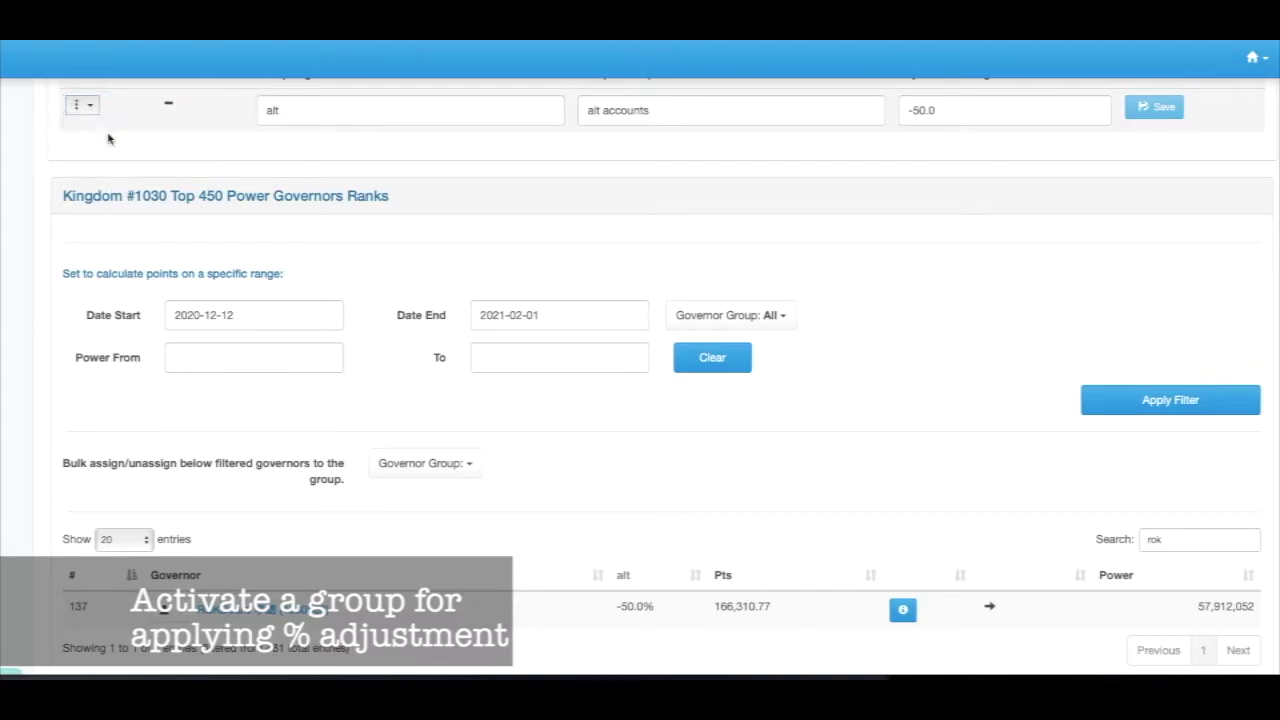
pyautogui.scroll(-2, 1000, 300)
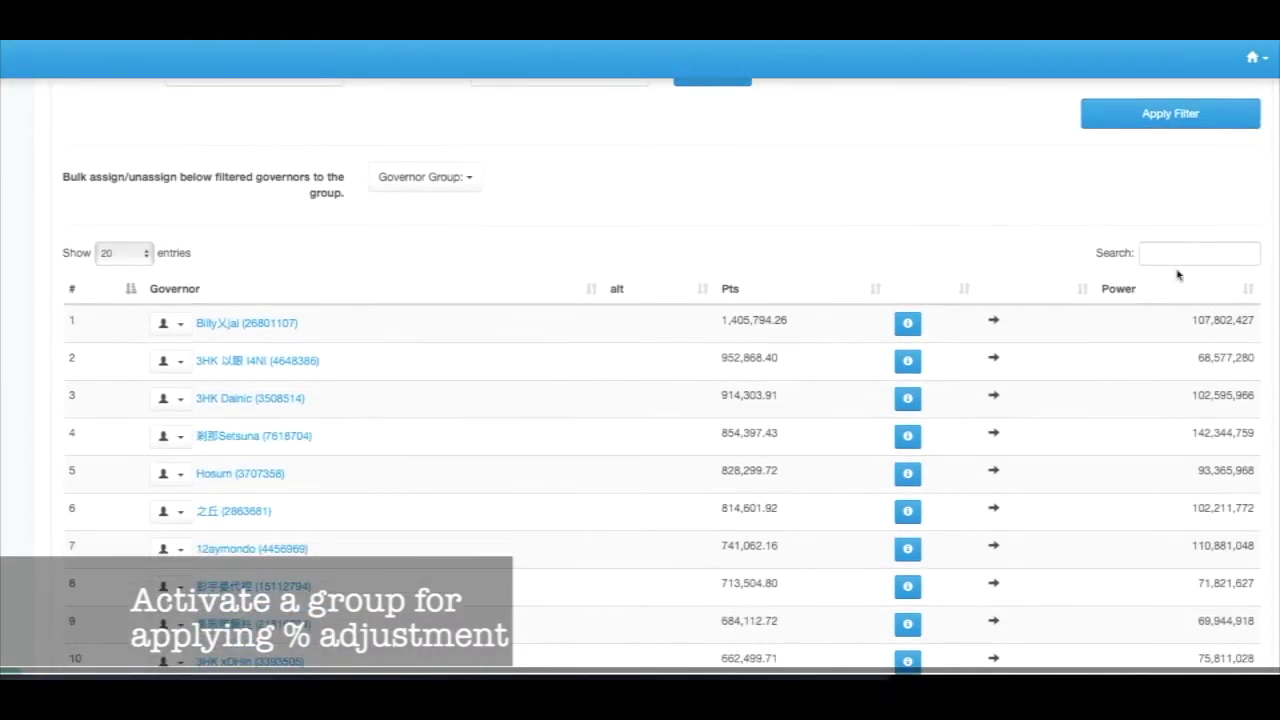
pyautogui.click(1179, 258)
pyautogui.write('rok')
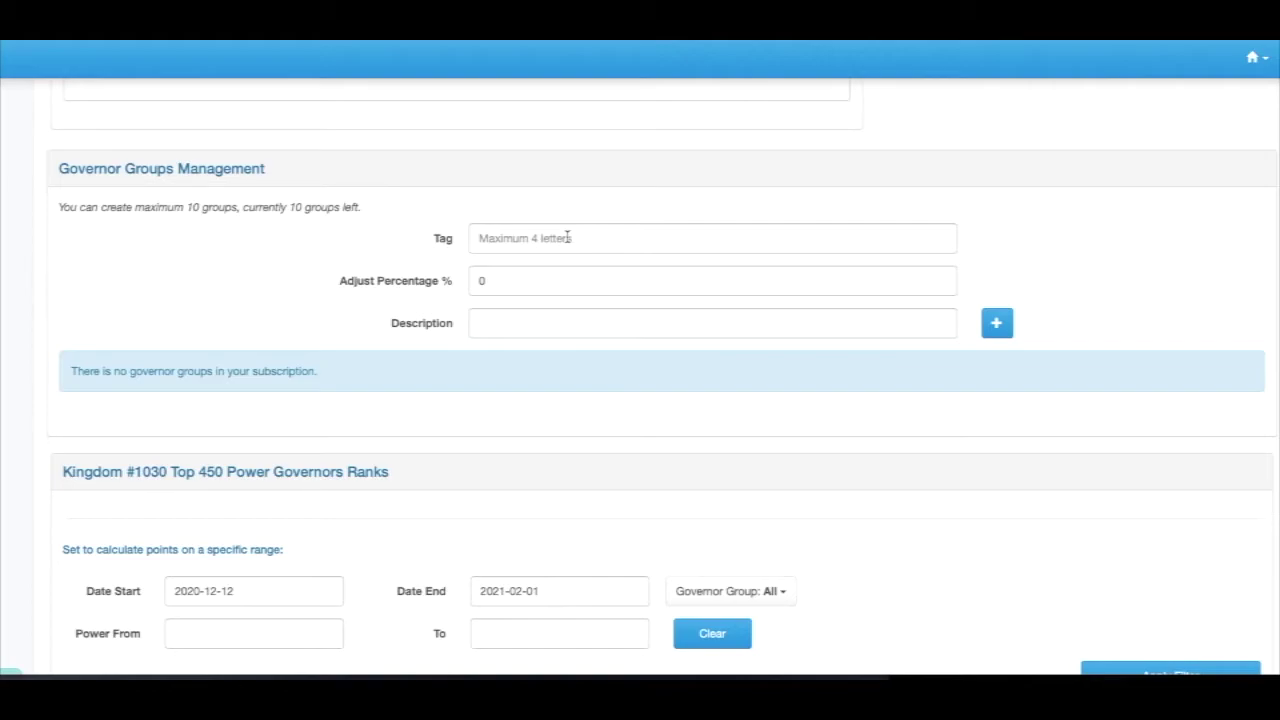
# Step: Enter tag 'Good', description 'Group of good players, contributors' and adjust percentage 5
pyautogui.click(567, 237)
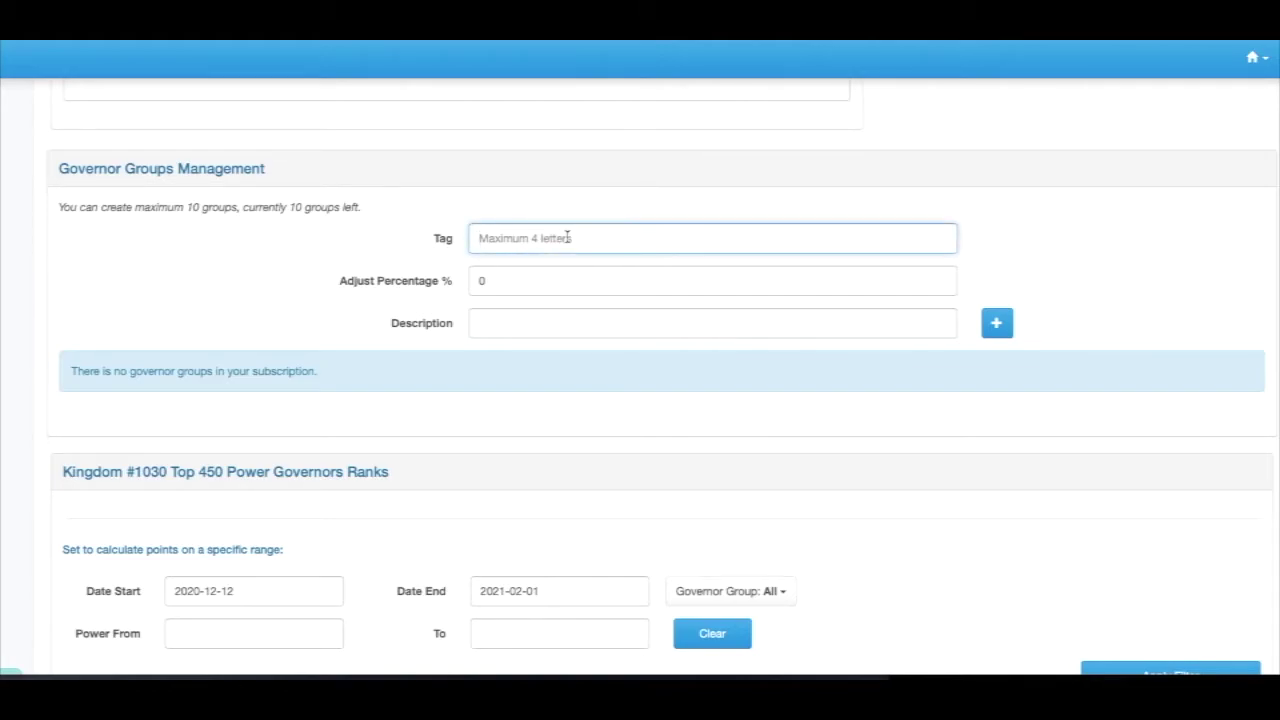
pyautogui.write('Good')
pyautogui.click(536, 323)
pyautogui.write('Group of ')
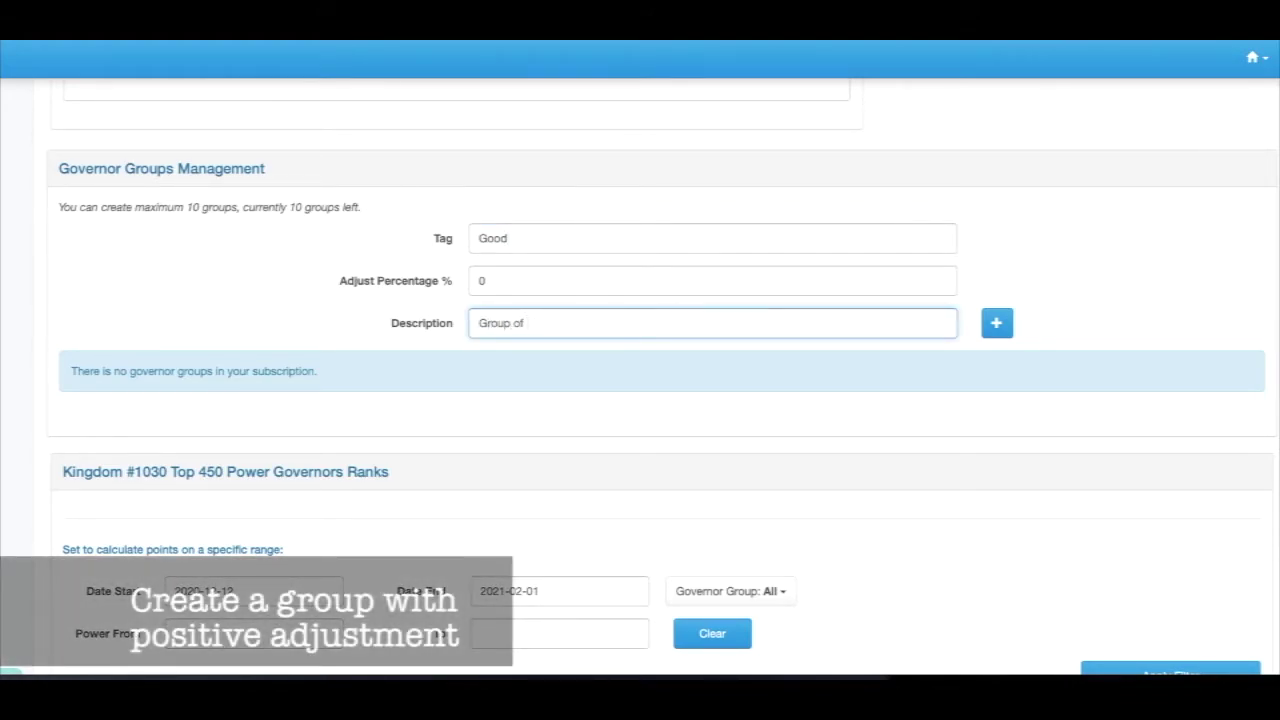
pyautogui.write('good players, contributors')
pyautogui.hotkey('shift', 'Tab')
pyautogui.press('BackSpace')
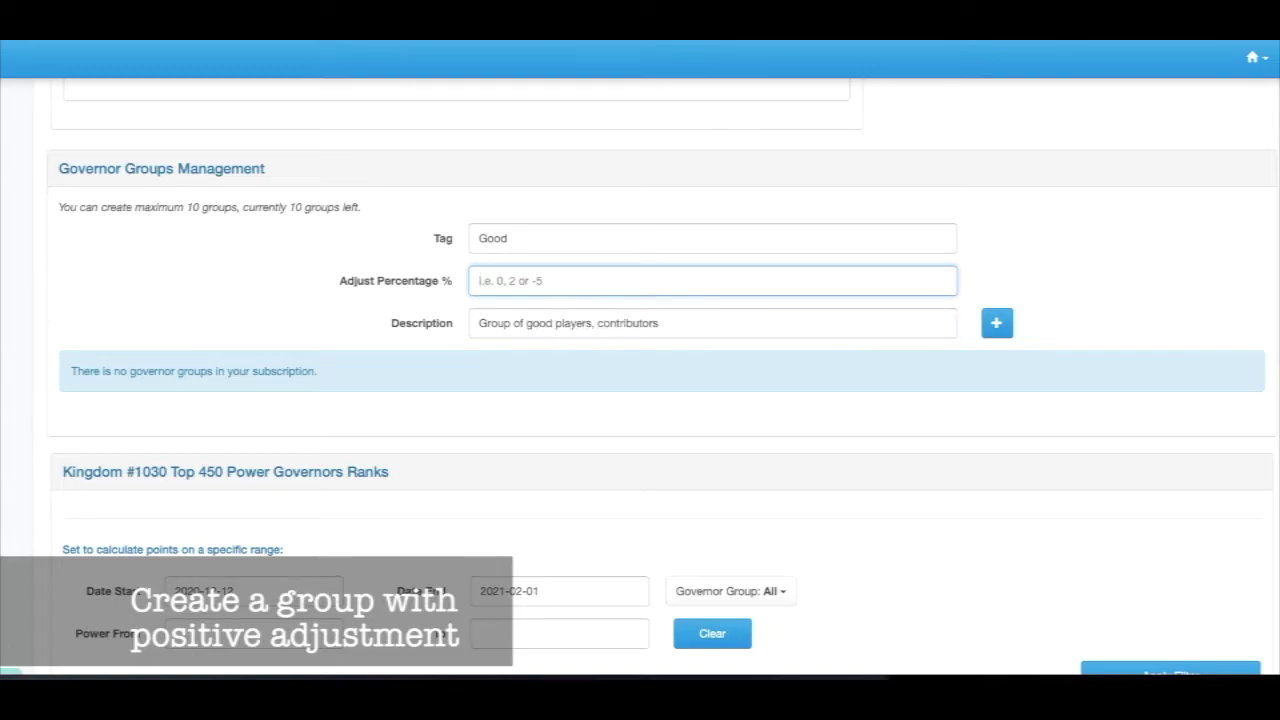
pyautogui.write('5')
pyautogui.scroll(-4, 994, 331)
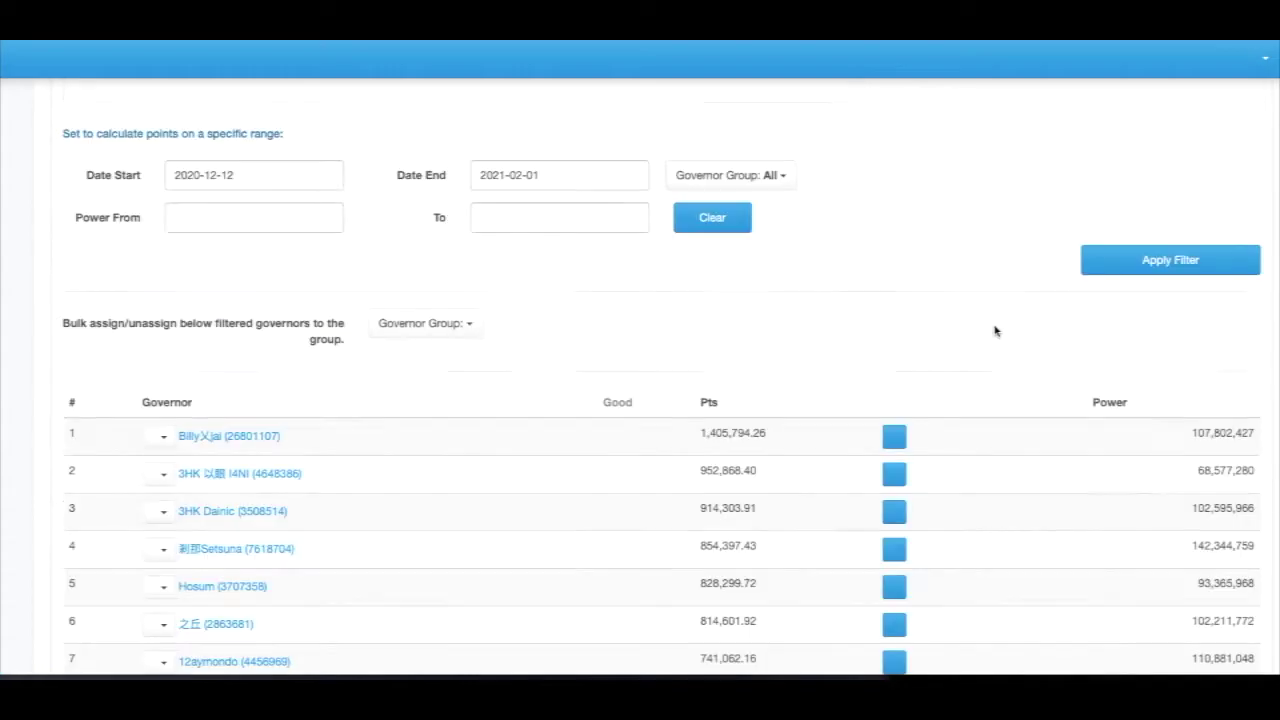
pyautogui.scroll(2, 994, 331)
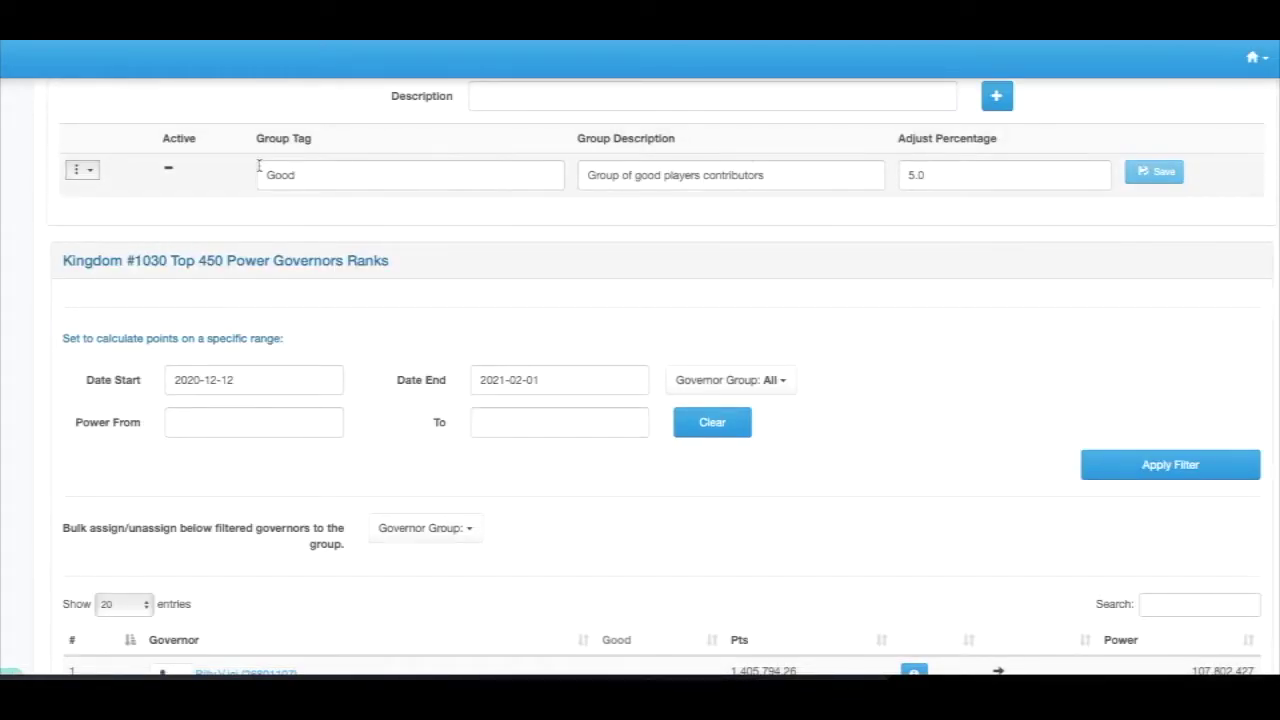
# Step: Make the Good group active and add the top-ranked governor to it
pyautogui.click(80, 176)
pyautogui.click(110, 203)
pyautogui.scroll(-3, 994, 463)
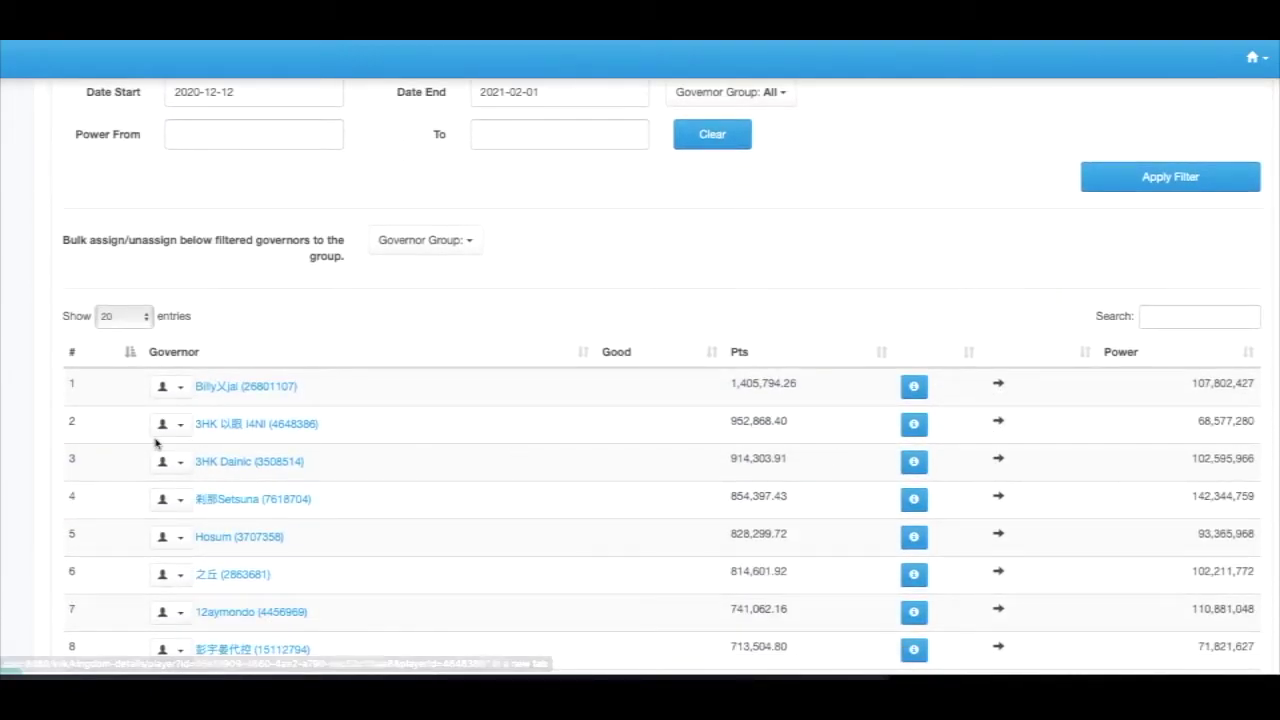
pyautogui.click(168, 384)
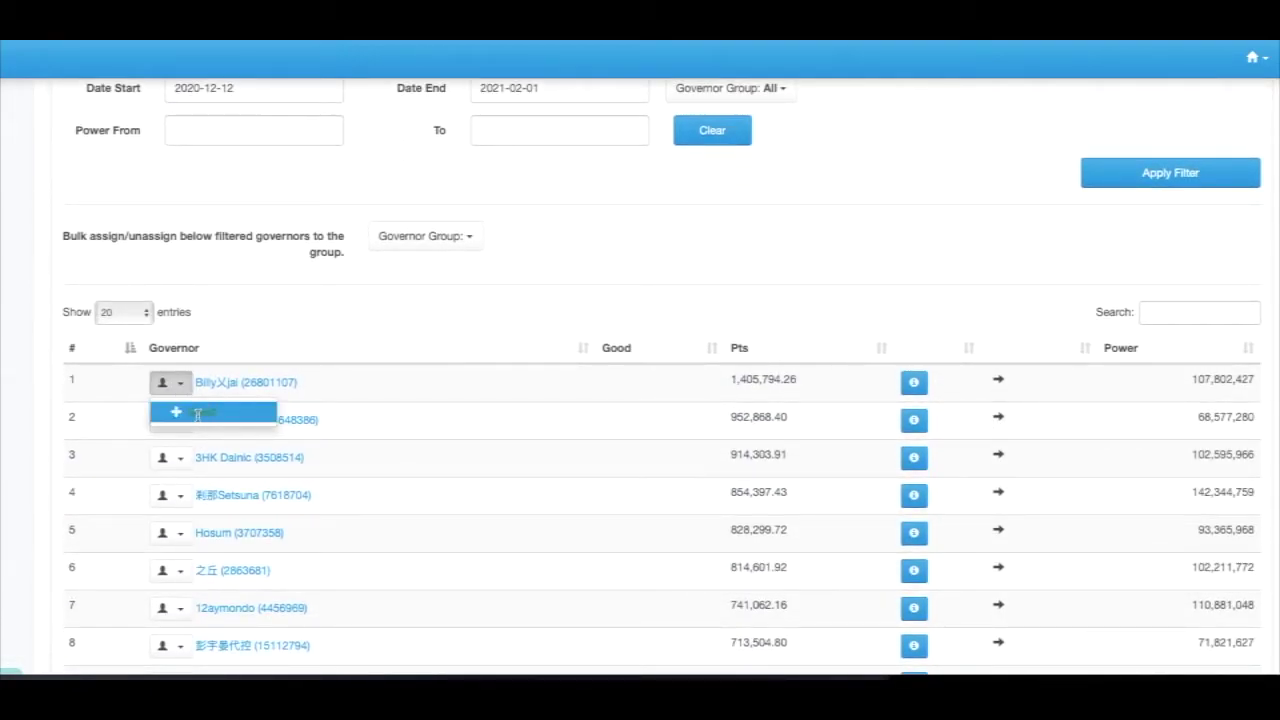
pyautogui.click(196, 437)
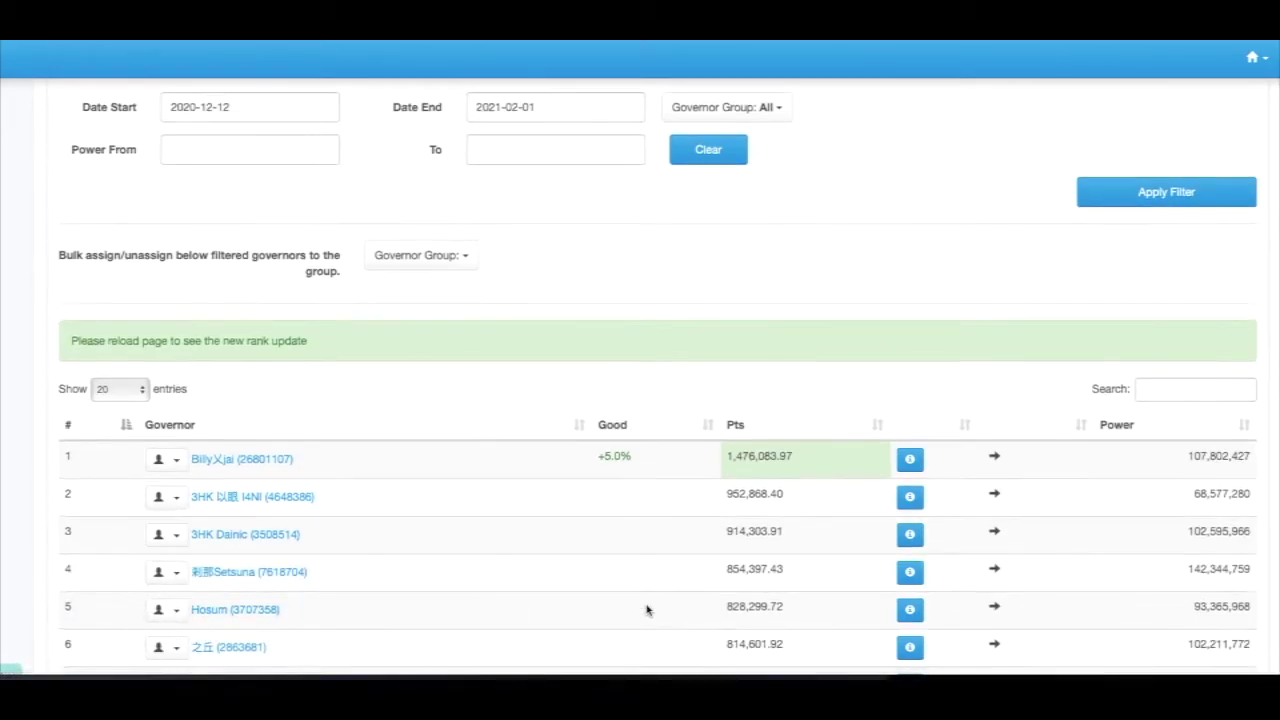
# Step: Add the third- and fourth-ranked governors to the Good group
pyautogui.click(164, 536)
pyautogui.click(183, 565)
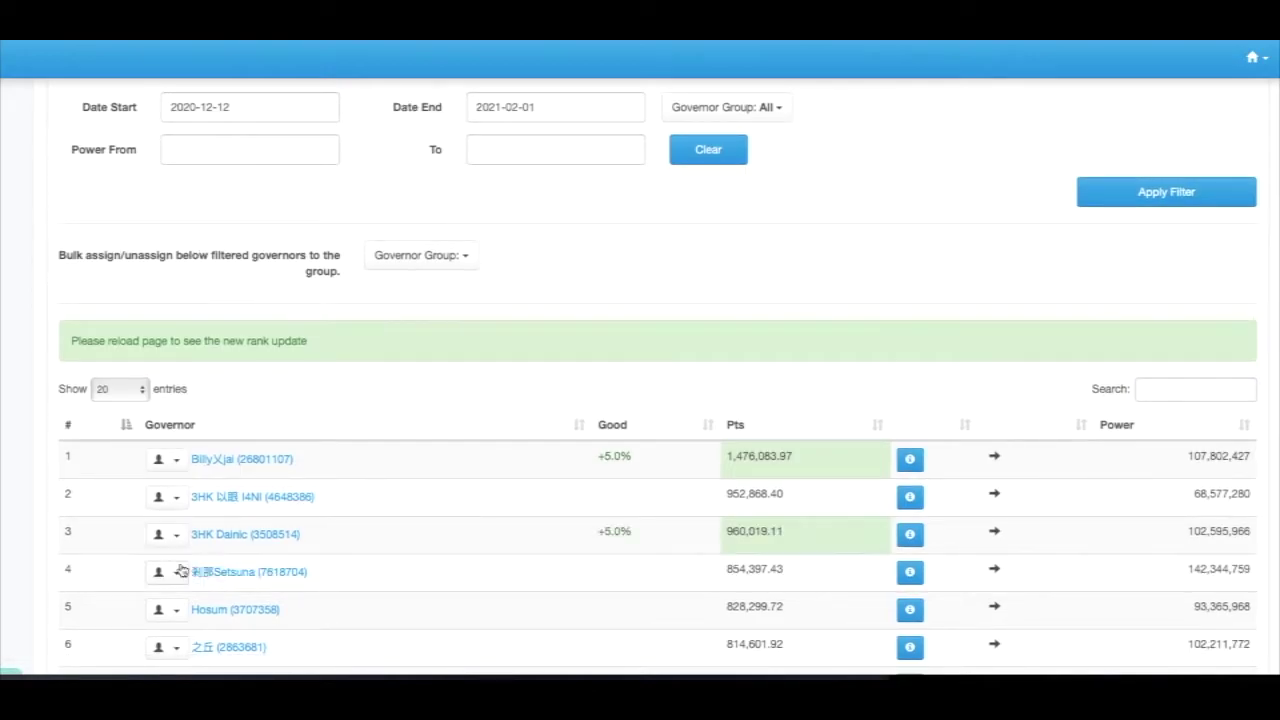
pyautogui.click(172, 573)
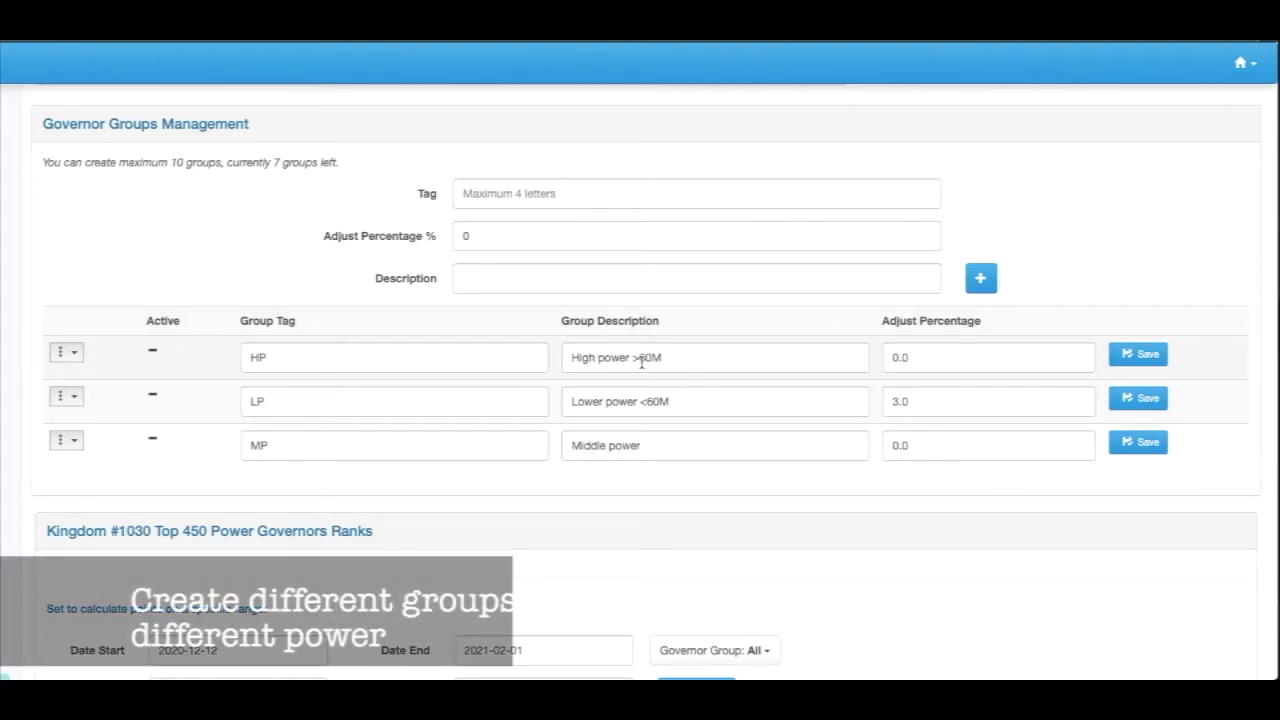
# Step: Edit the HP and LP descriptions and set the LP group to Active
pyautogui.click(714, 357)
pyautogui.click(694, 403)
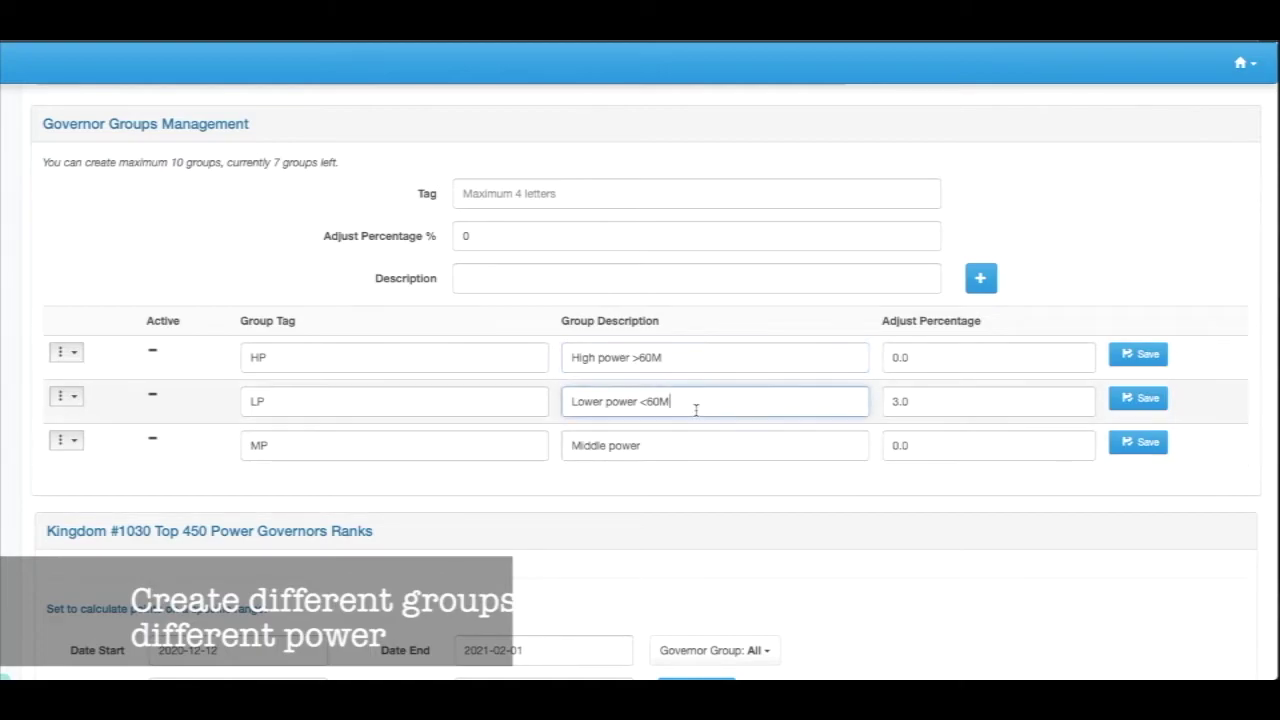
pyautogui.click(70, 398)
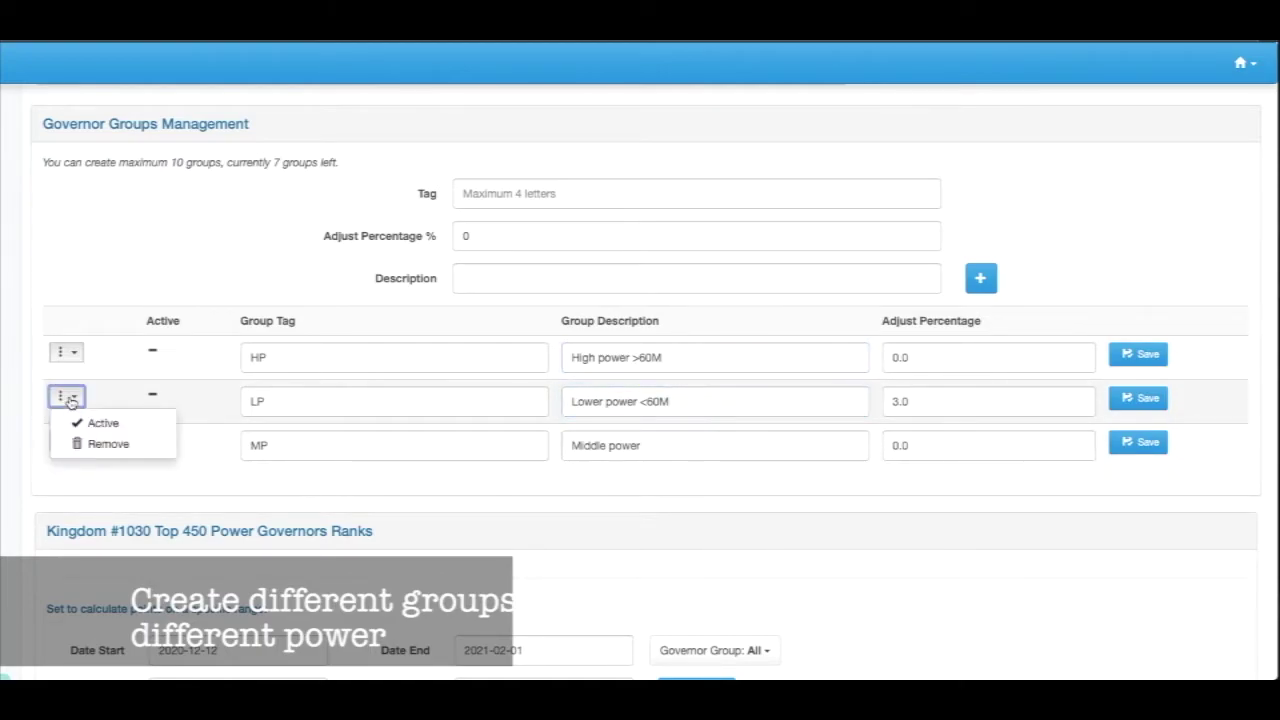
pyautogui.click(117, 430)
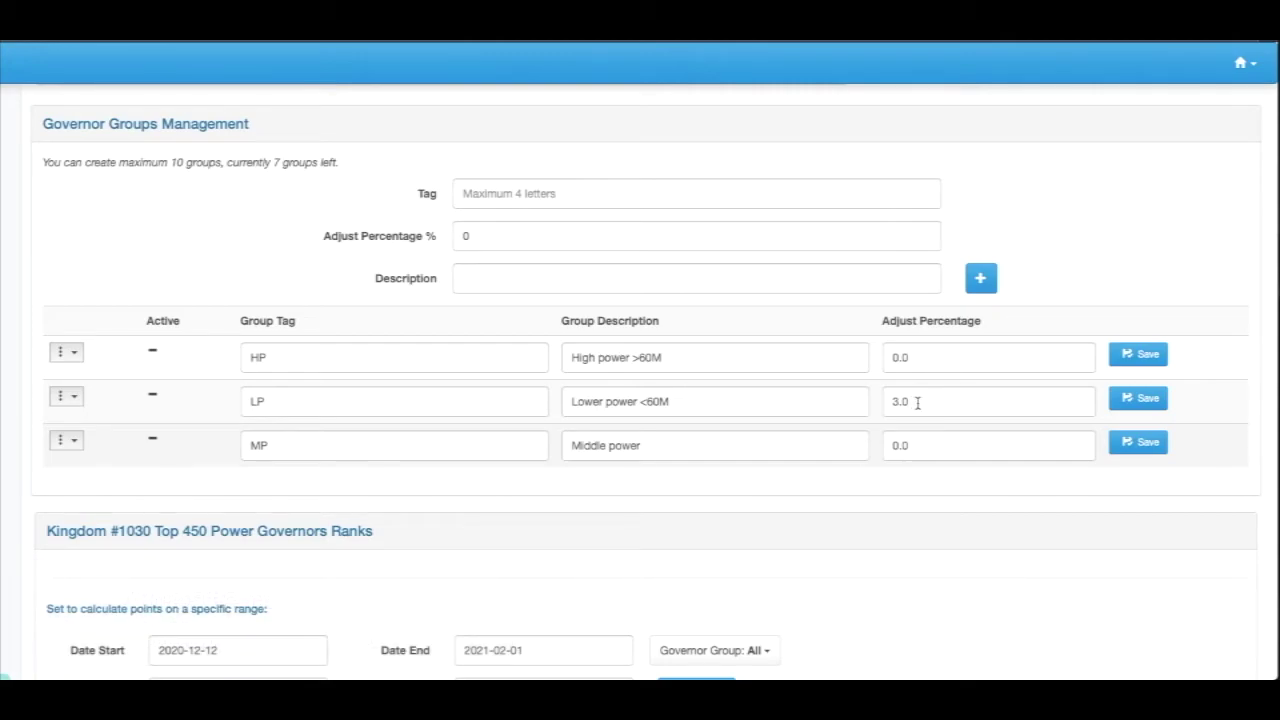
pyautogui.scroll(-3, 917, 403)
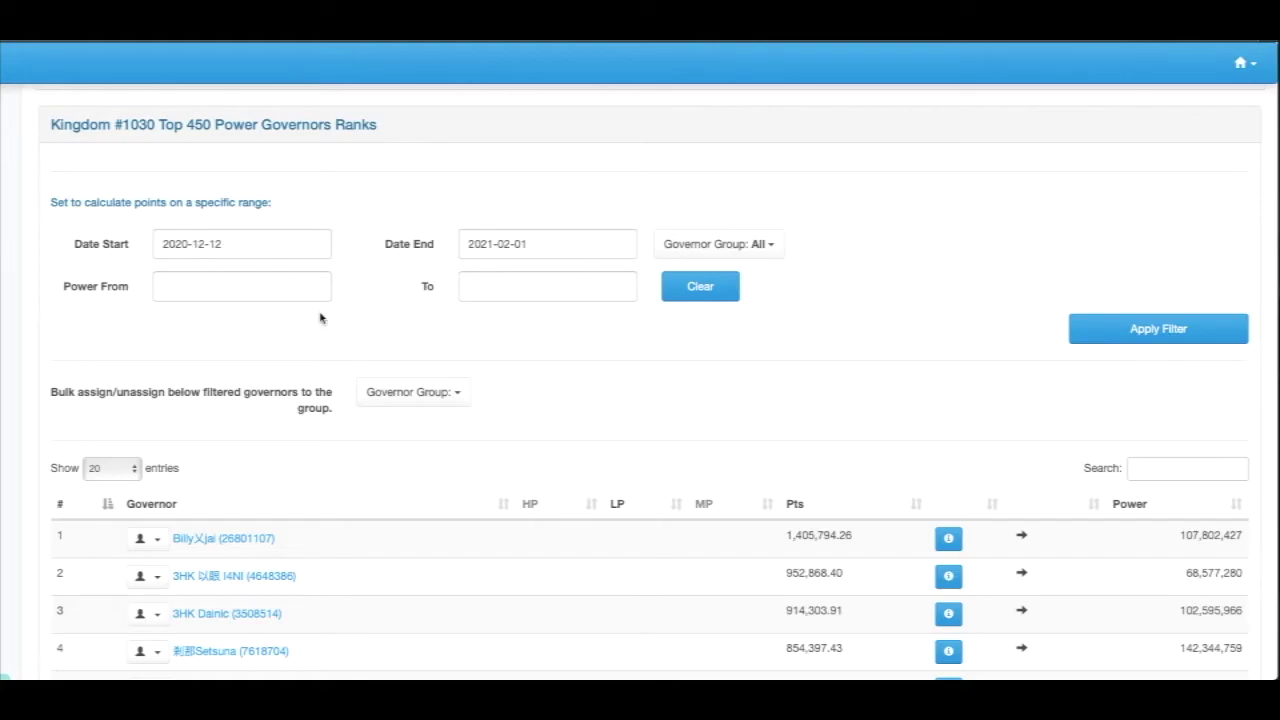
# Step: Set the filter's Date End to 2020-12-12
pyautogui.scroll(10, 529, 206)
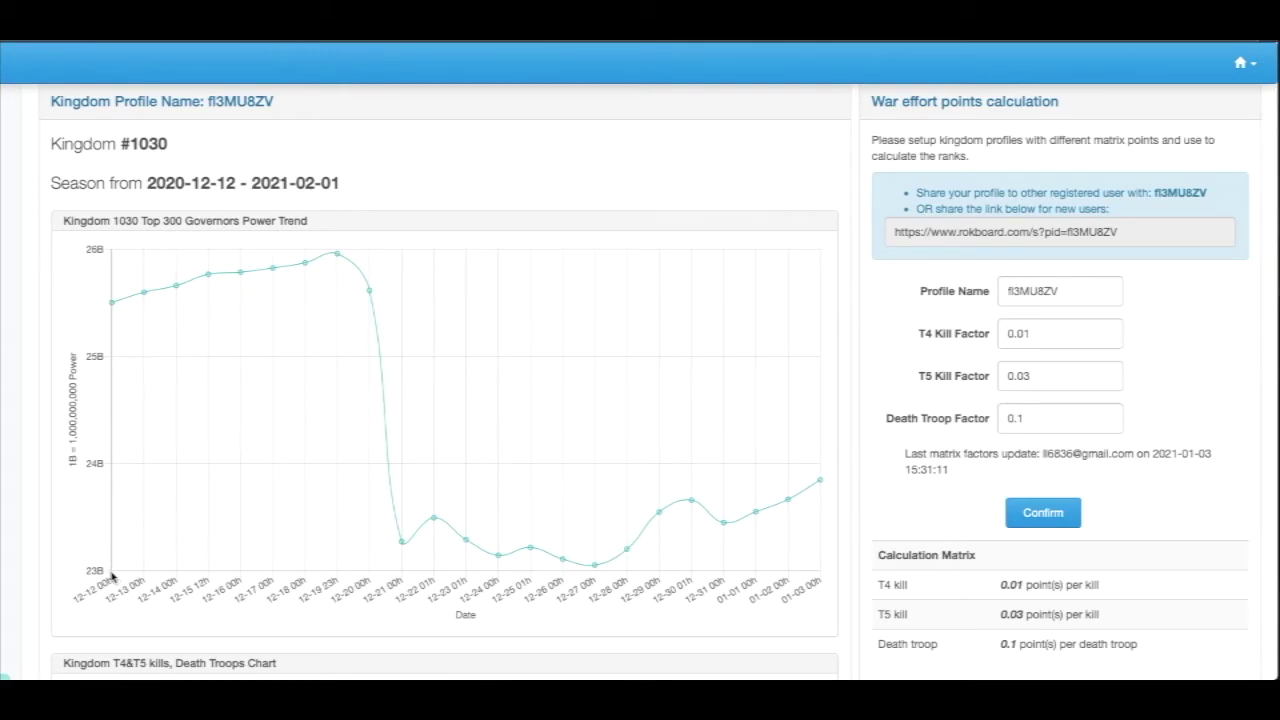
pyautogui.scroll(-15, 111, 577)
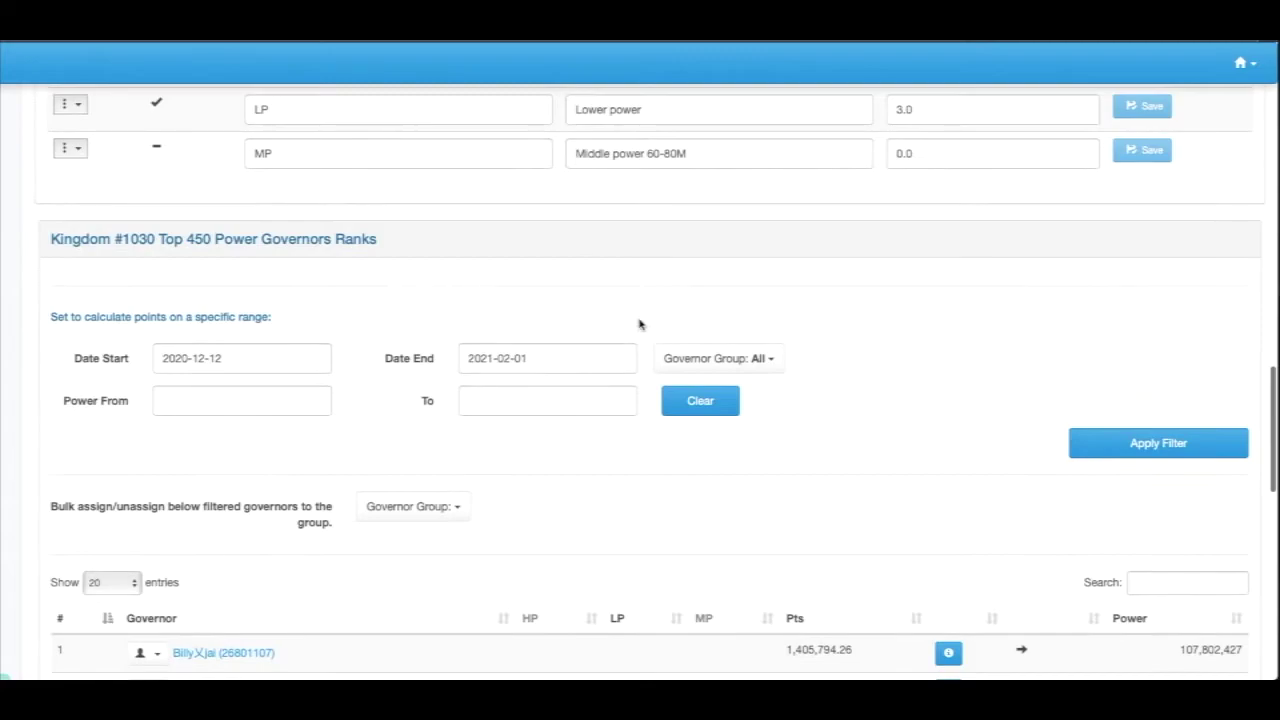
pyautogui.click(554, 360)
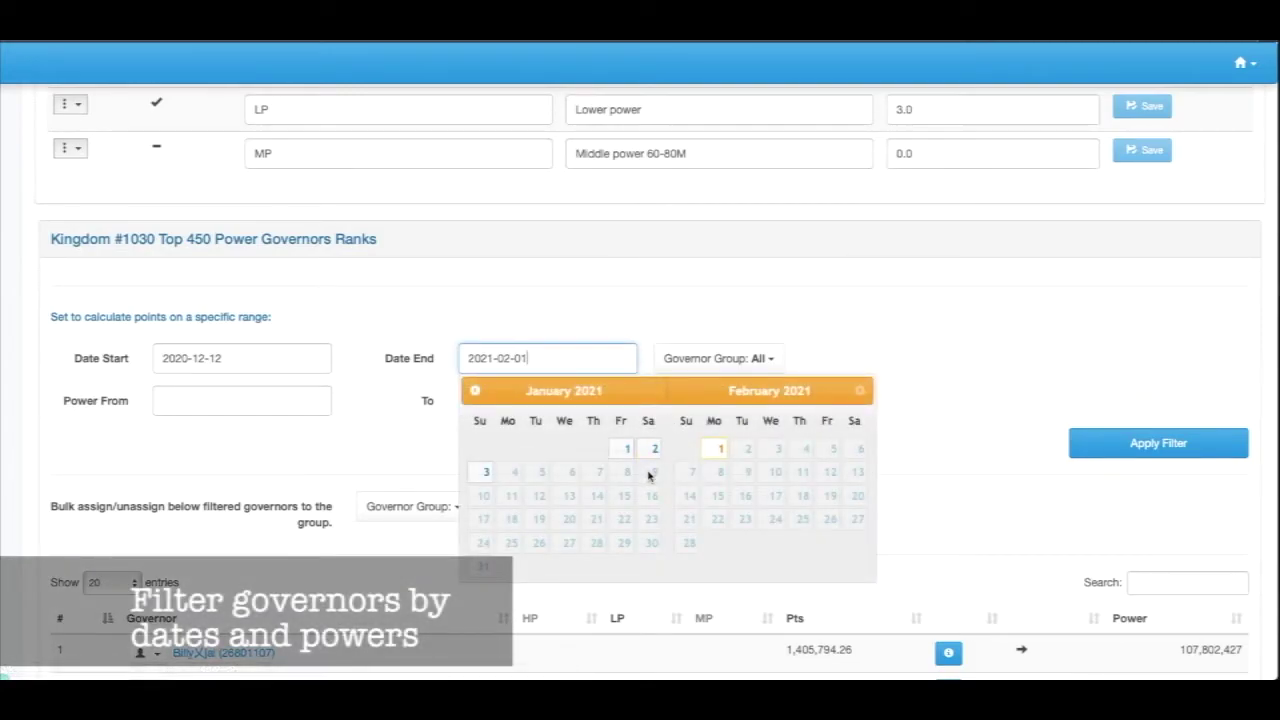
pyautogui.click(476, 391)
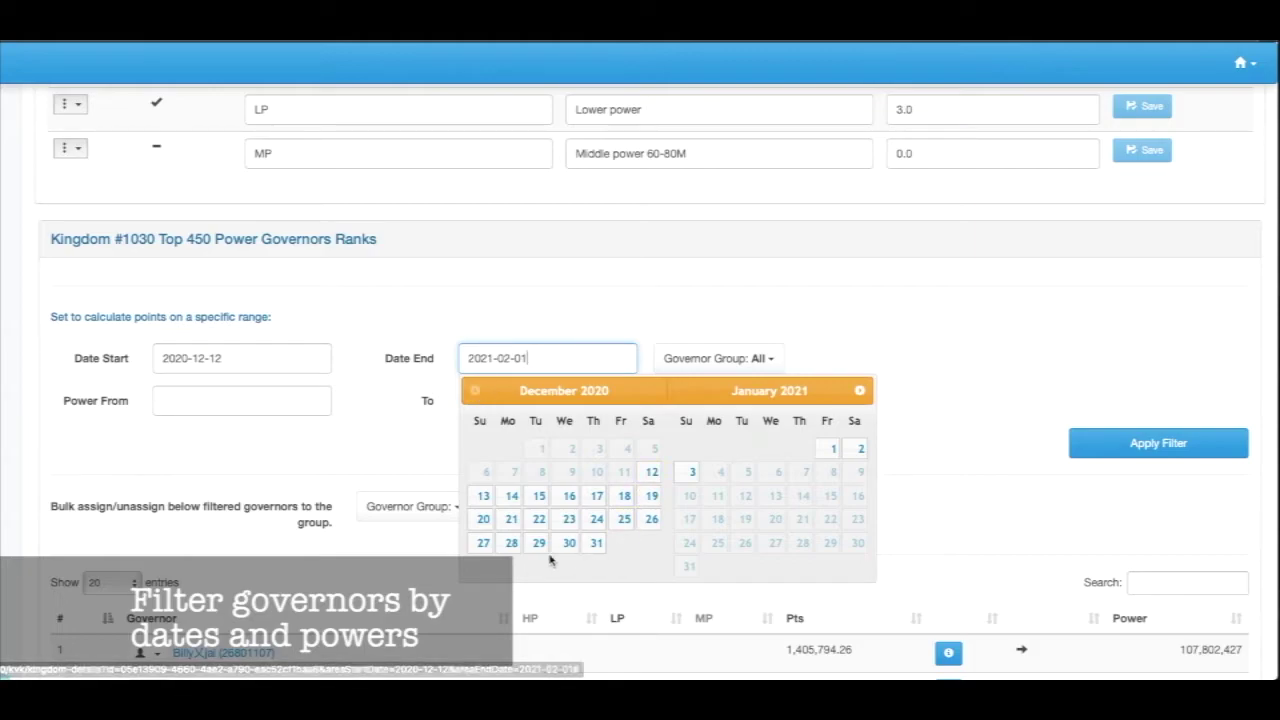
pyautogui.click(651, 472)
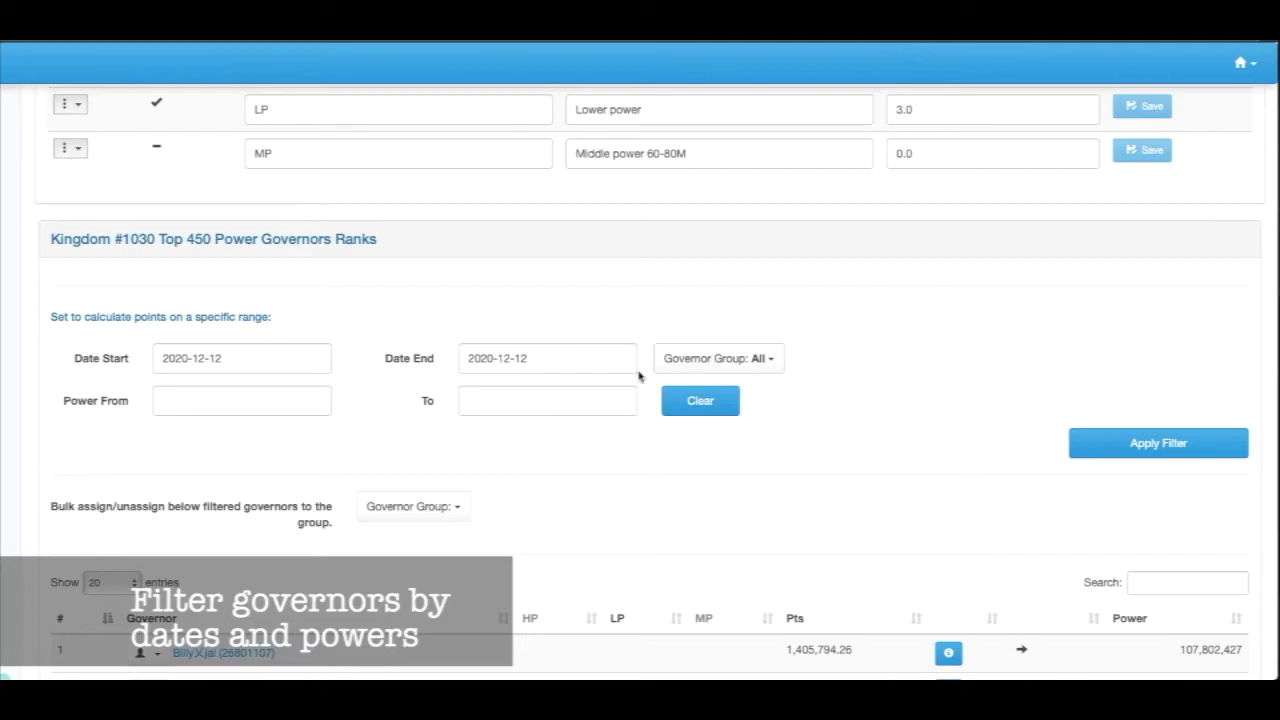
# Step: Enter 60000001 as Power From and apply the filter
pyautogui.click(242, 402)
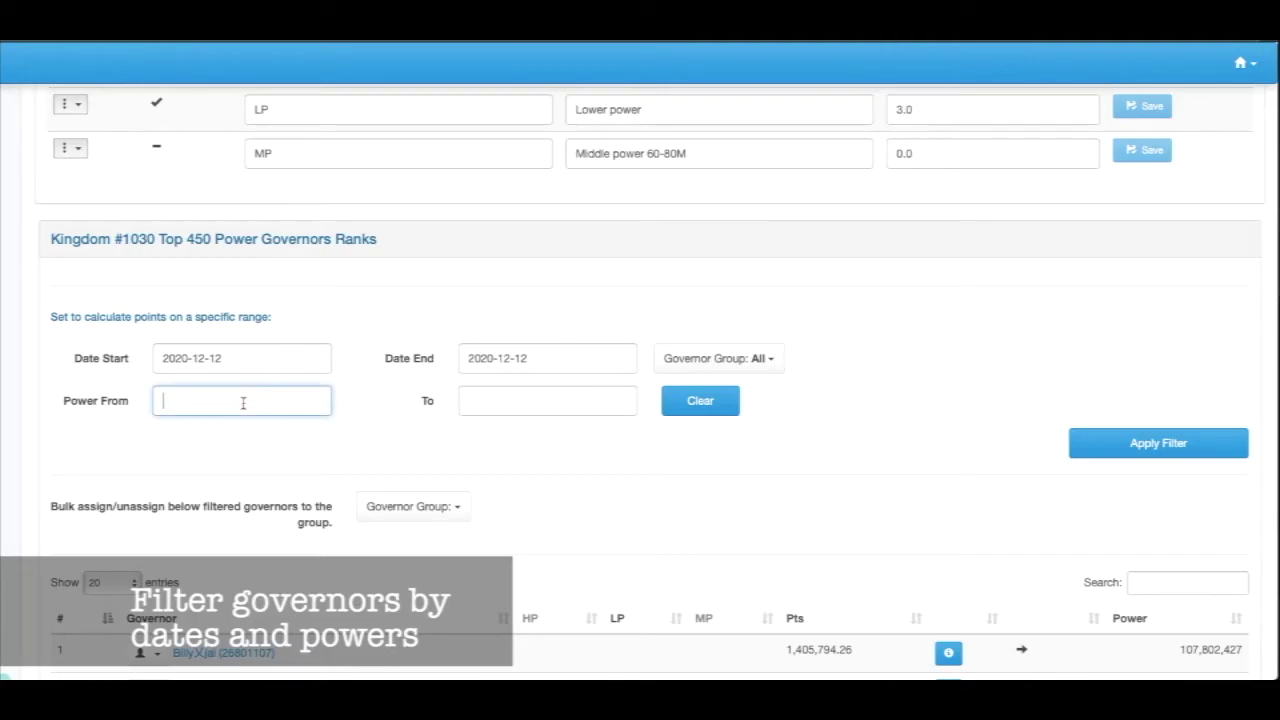
pyautogui.scroll(2, 243, 403)
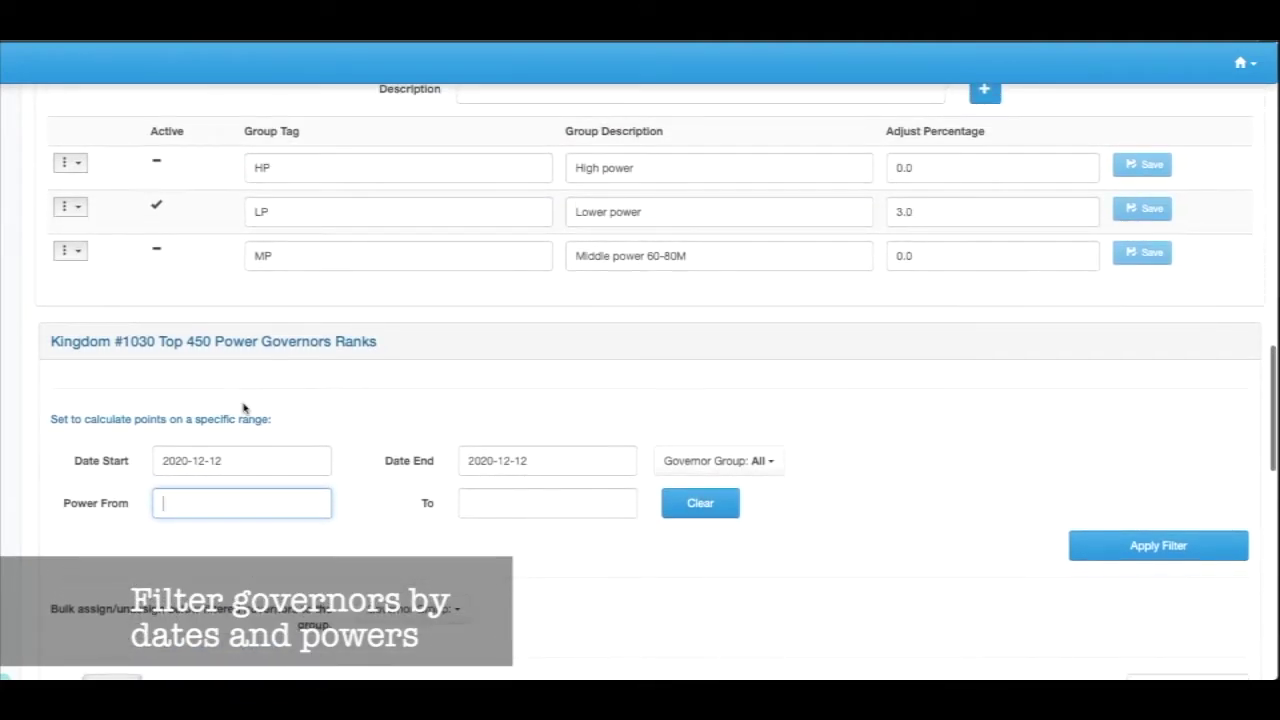
pyautogui.click(550, 507)
pyautogui.click(290, 507)
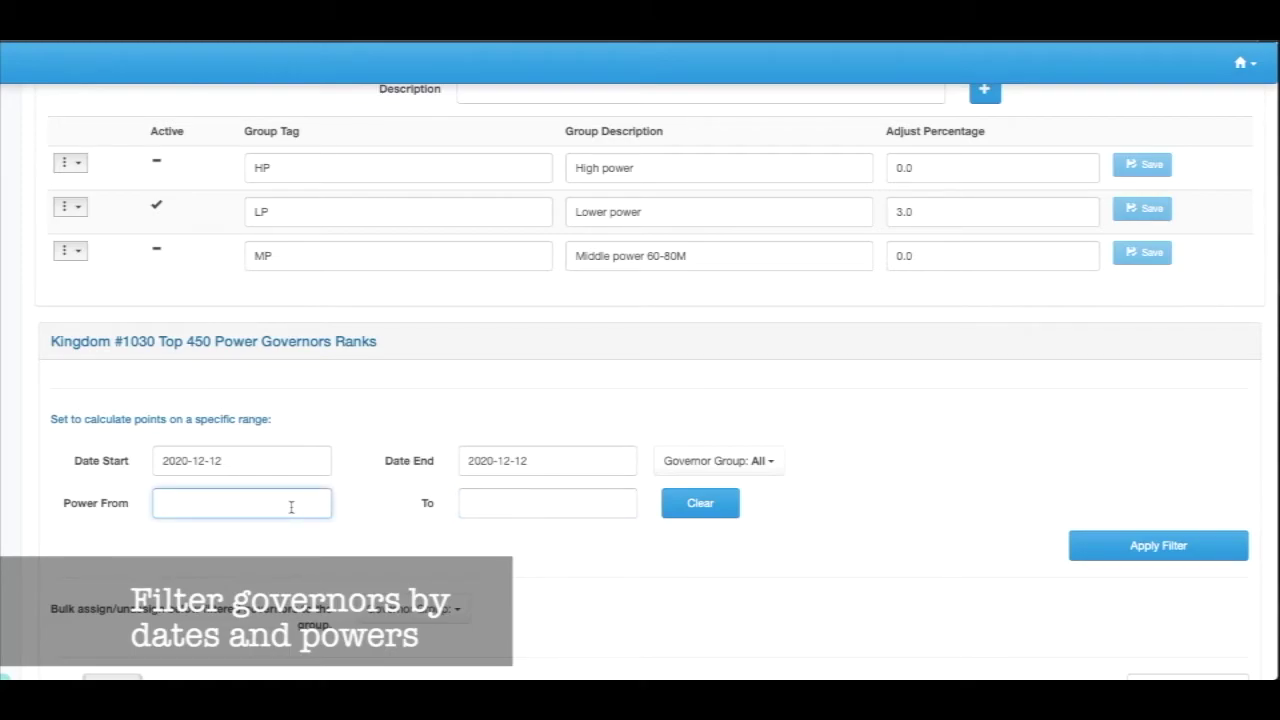
pyautogui.write('60000001')
pyautogui.click(1158, 552)
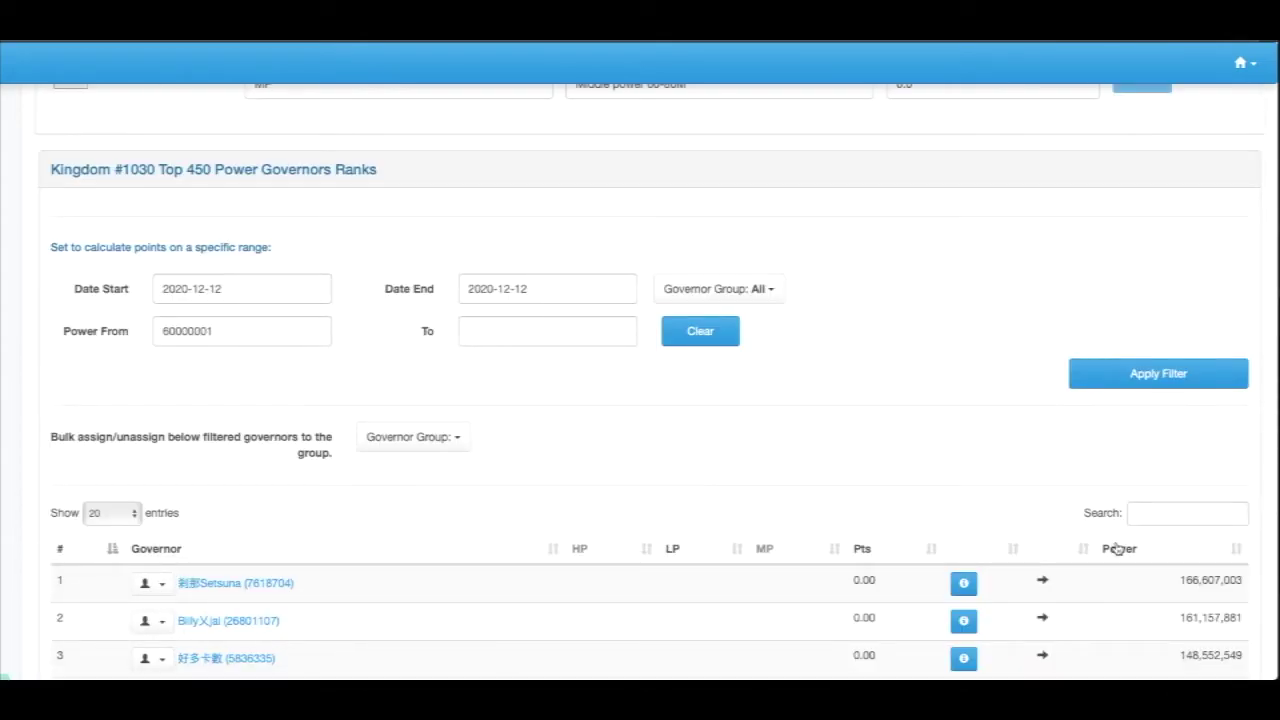
# Step: Bulk-assign all 297 filtered governors to the HP group and confirm
pyautogui.scroll(-2, 1117, 548)
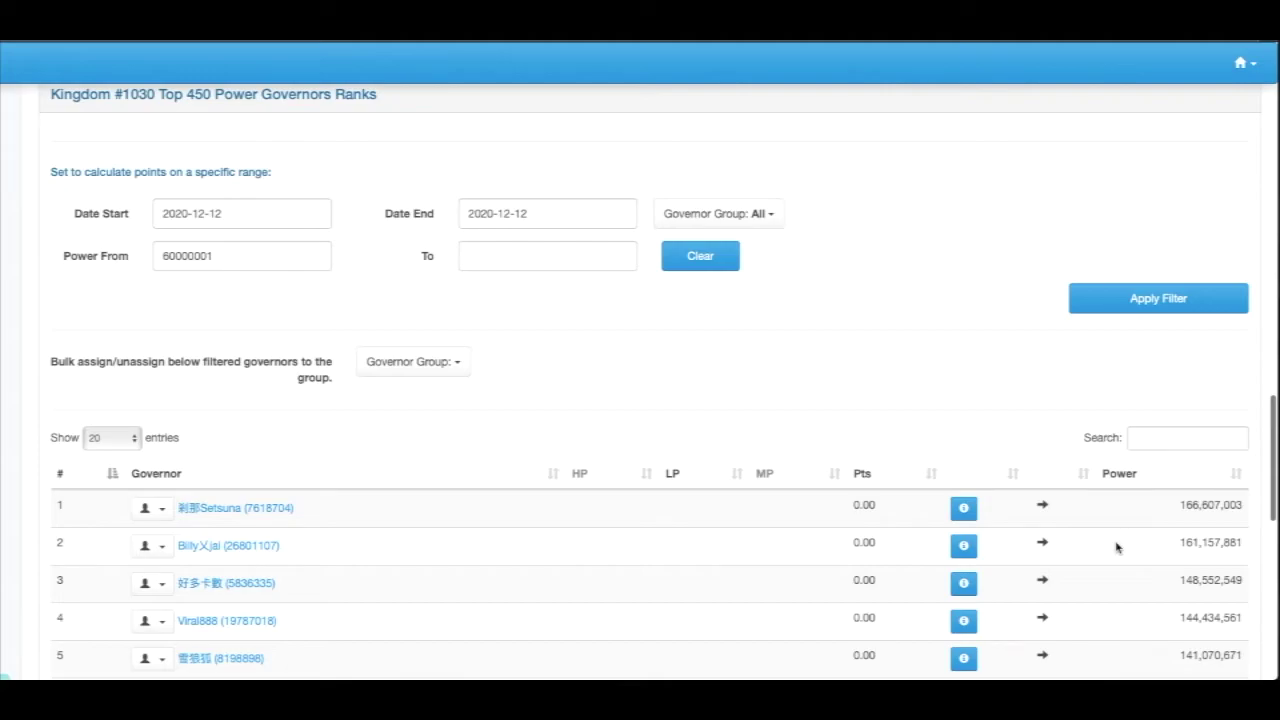
pyautogui.scroll(-2, 1117, 548)
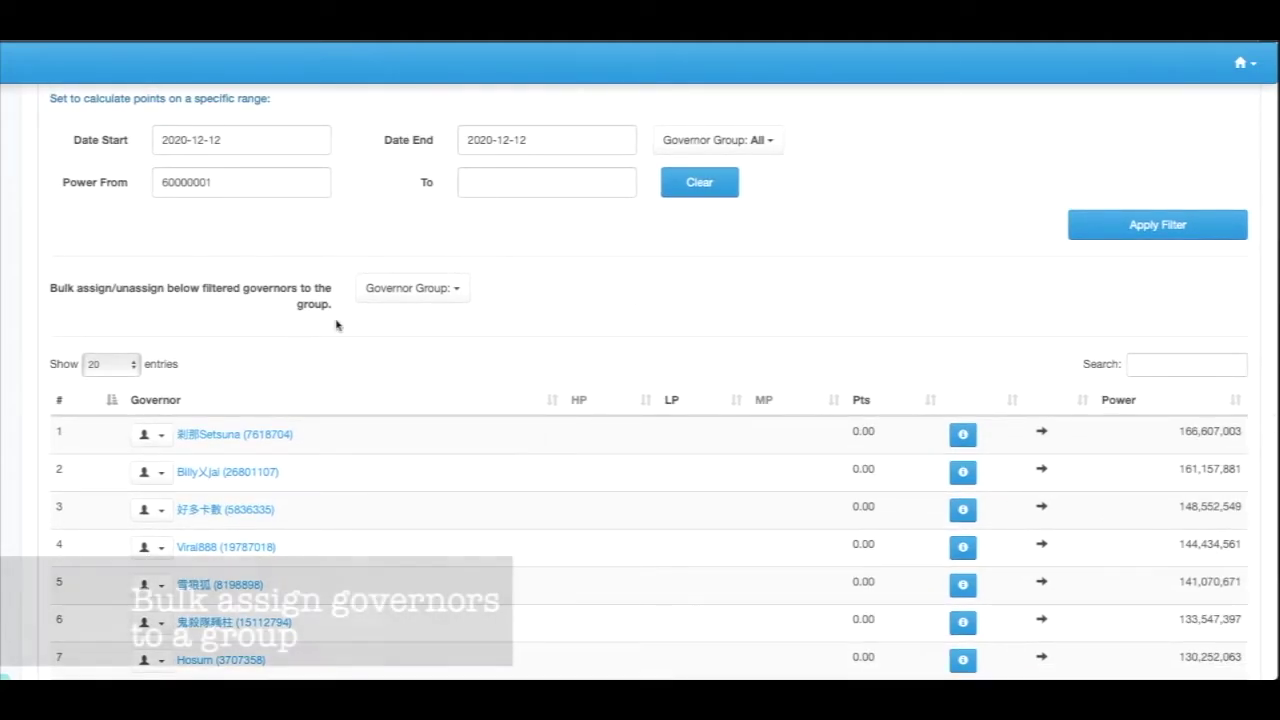
pyautogui.click(378, 291)
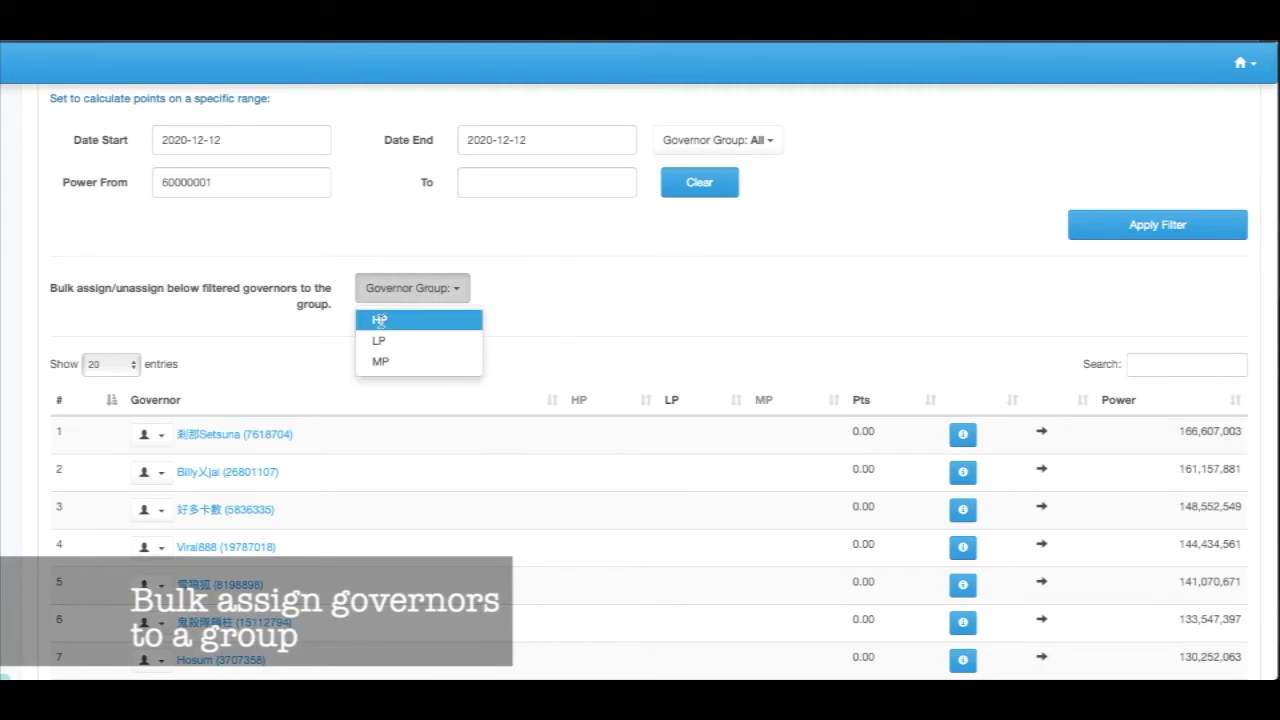
pyautogui.click(379, 320)
pyautogui.click(608, 290)
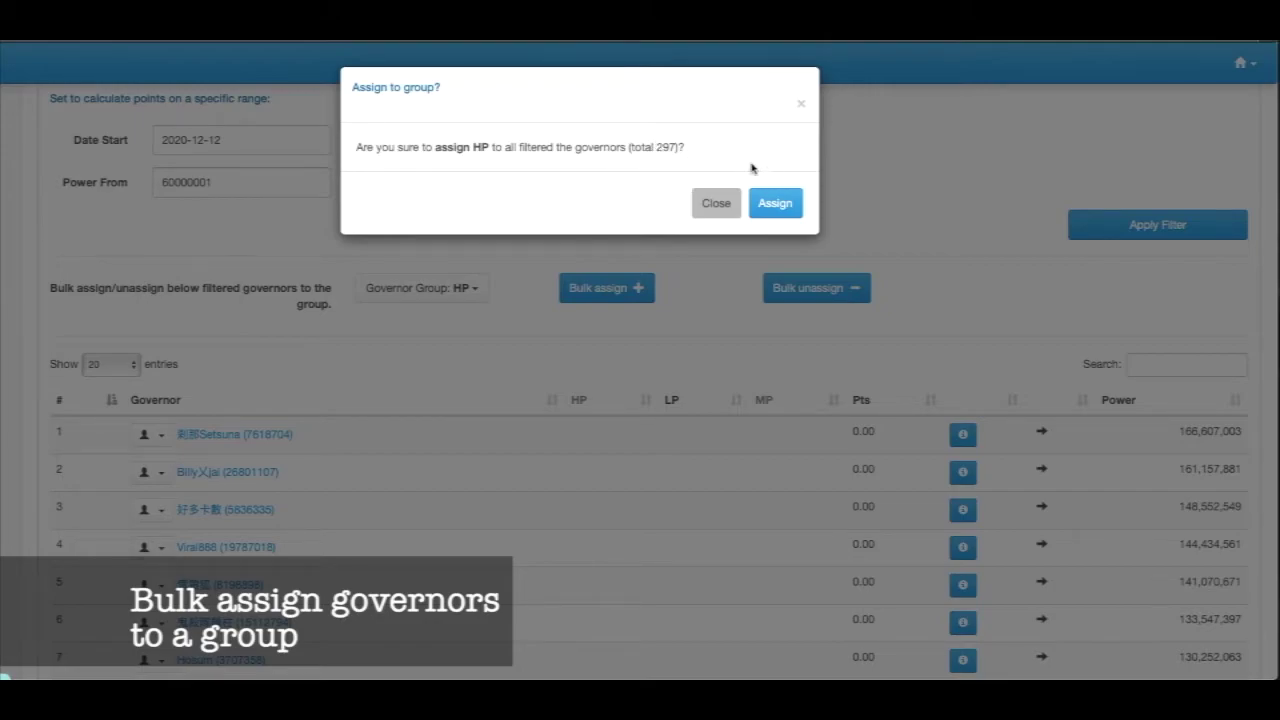
pyautogui.click(784, 207)
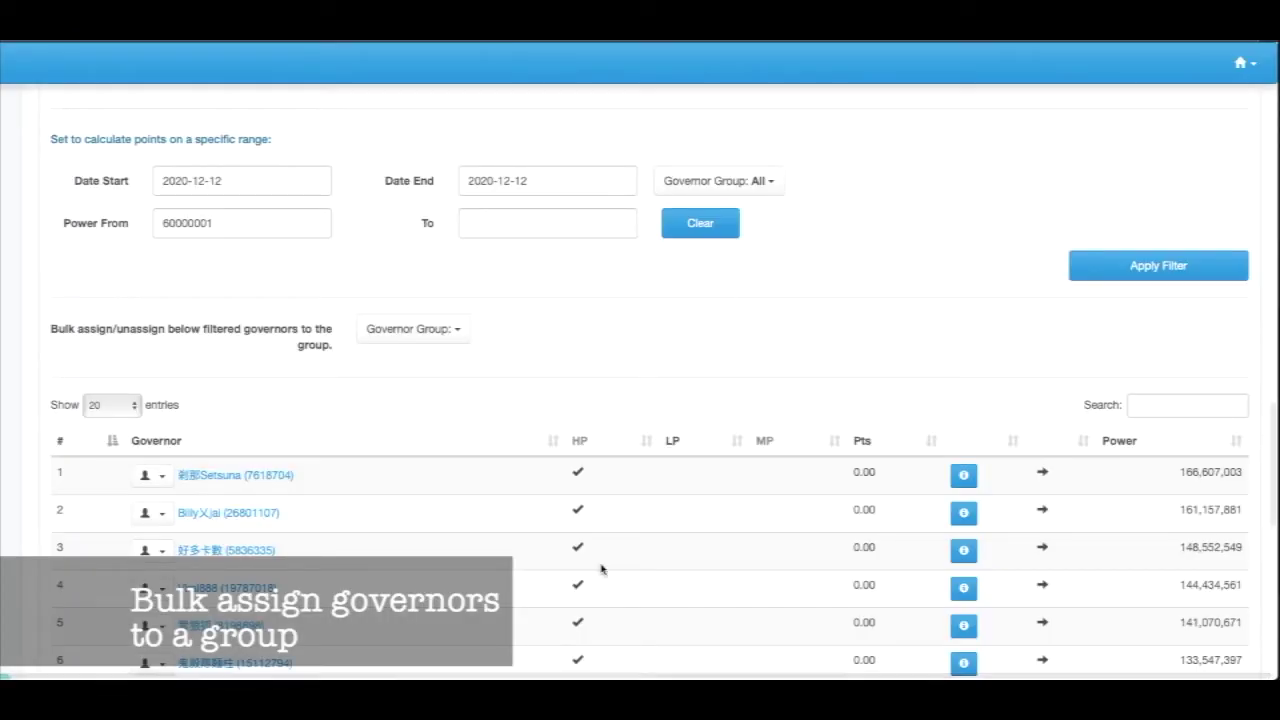
# Step: Filter the ranking to governors with power up to 60000000, with no lower bound
pyautogui.doubleClick(255, 226)
pyautogui.hotkey('ctrl', 'c')
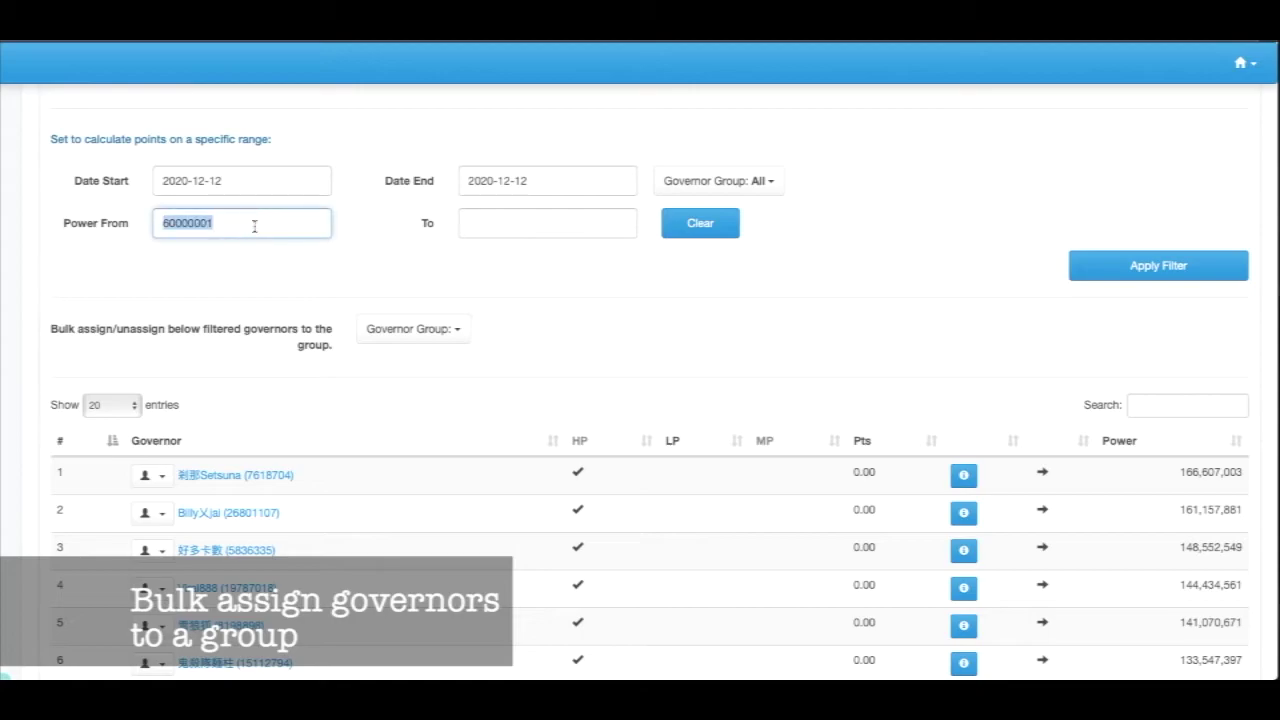
pyautogui.press('BackSpace')
pyautogui.click(524, 228)
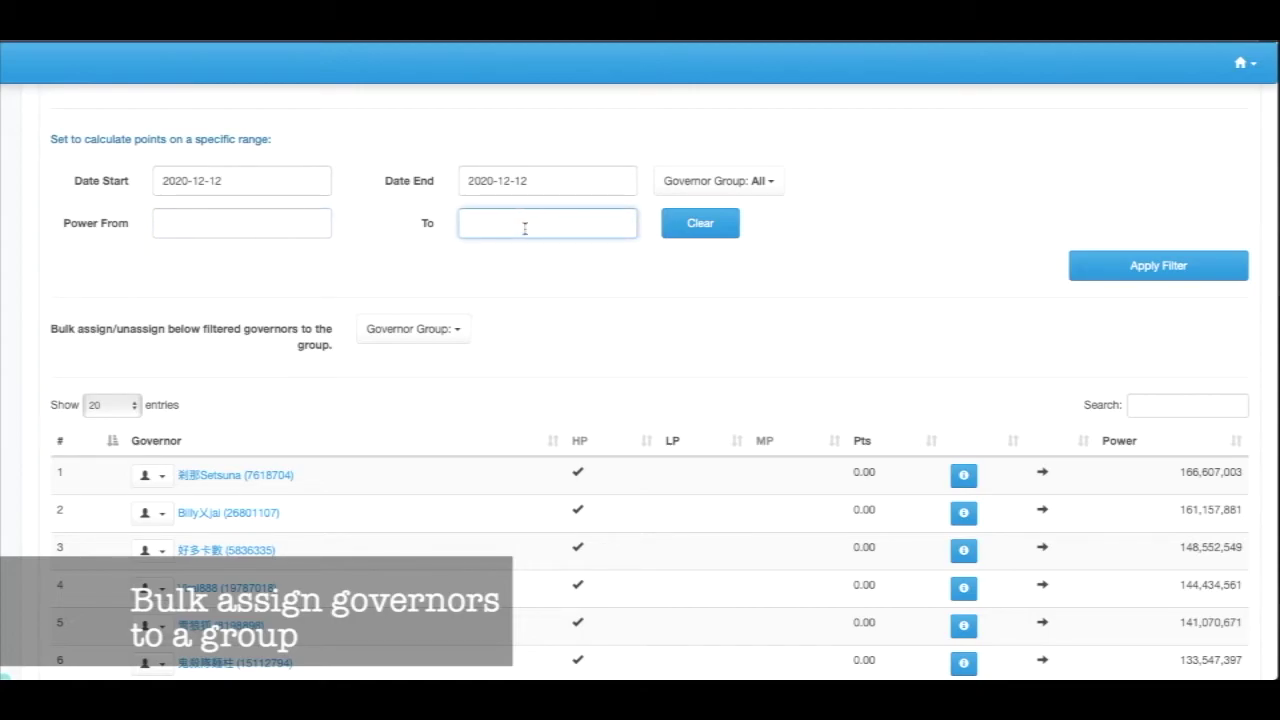
pyautogui.hotkey('ctrl', 'v')
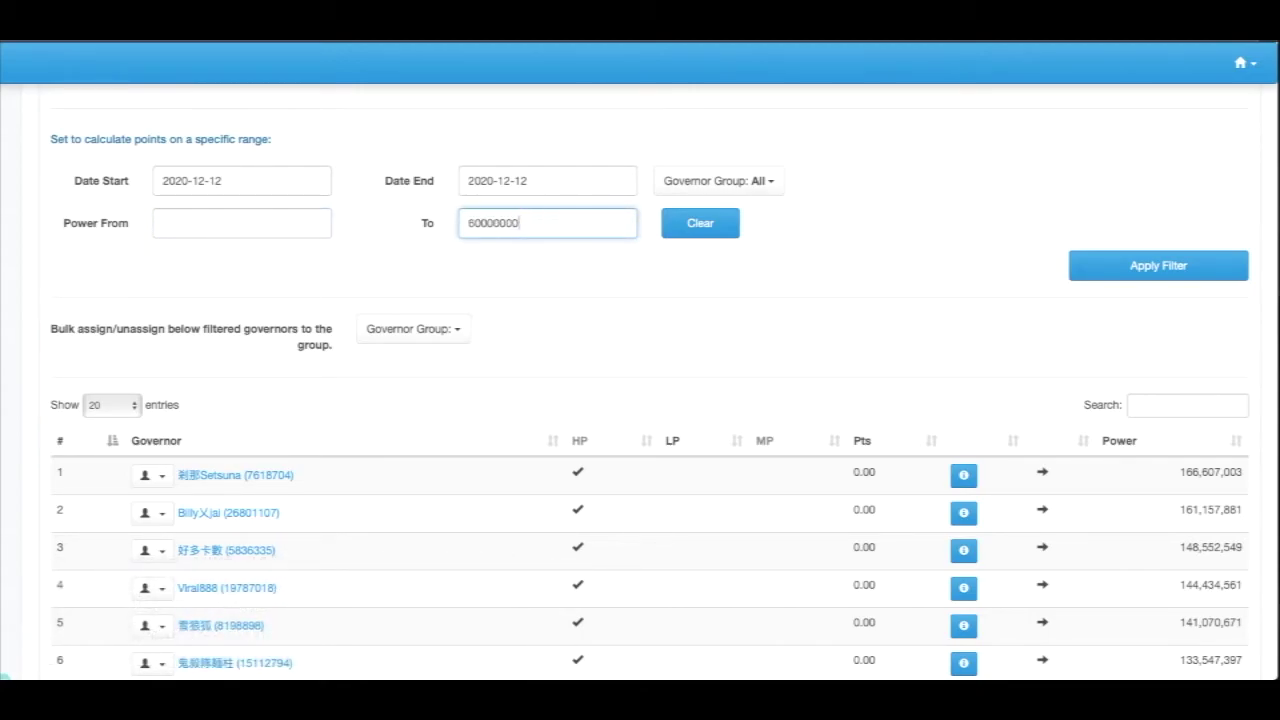
pyautogui.click(1192, 267)
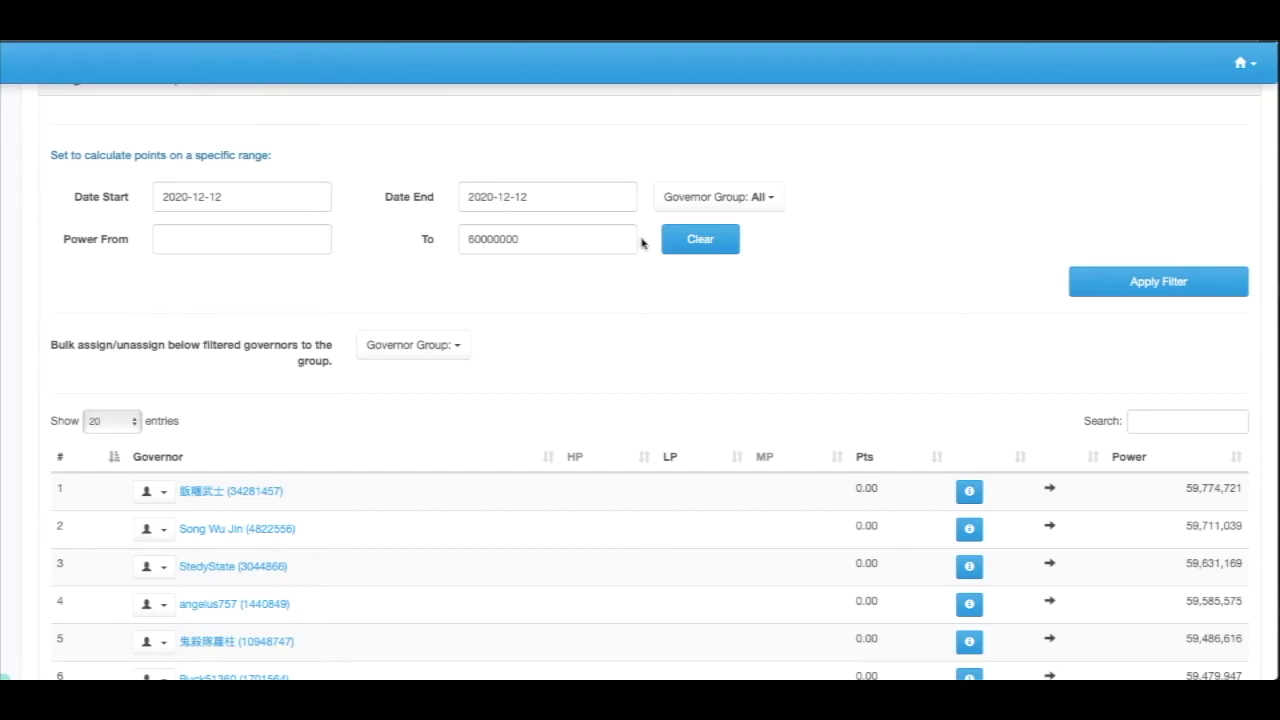
# Step: Bulk-assign the LP group to all 153 filtered governors and check their +3.0%
pyautogui.click(421, 350)
pyautogui.click(392, 397)
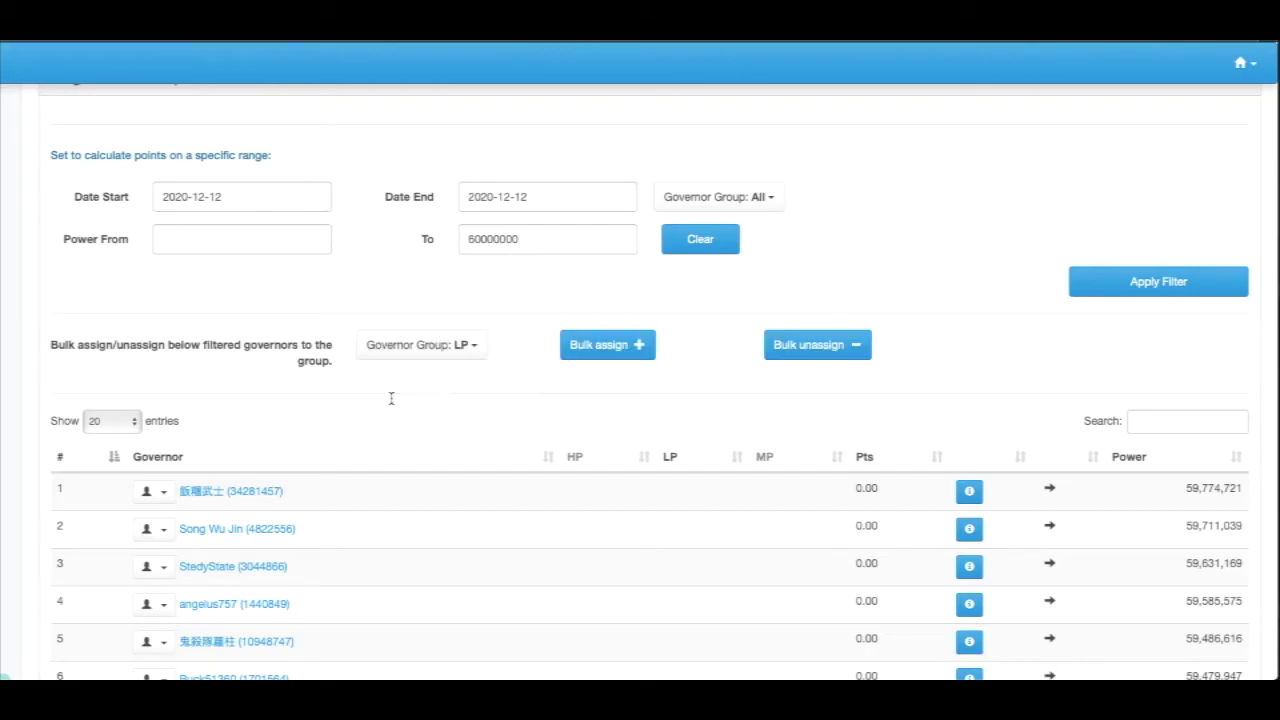
pyautogui.click(633, 350)
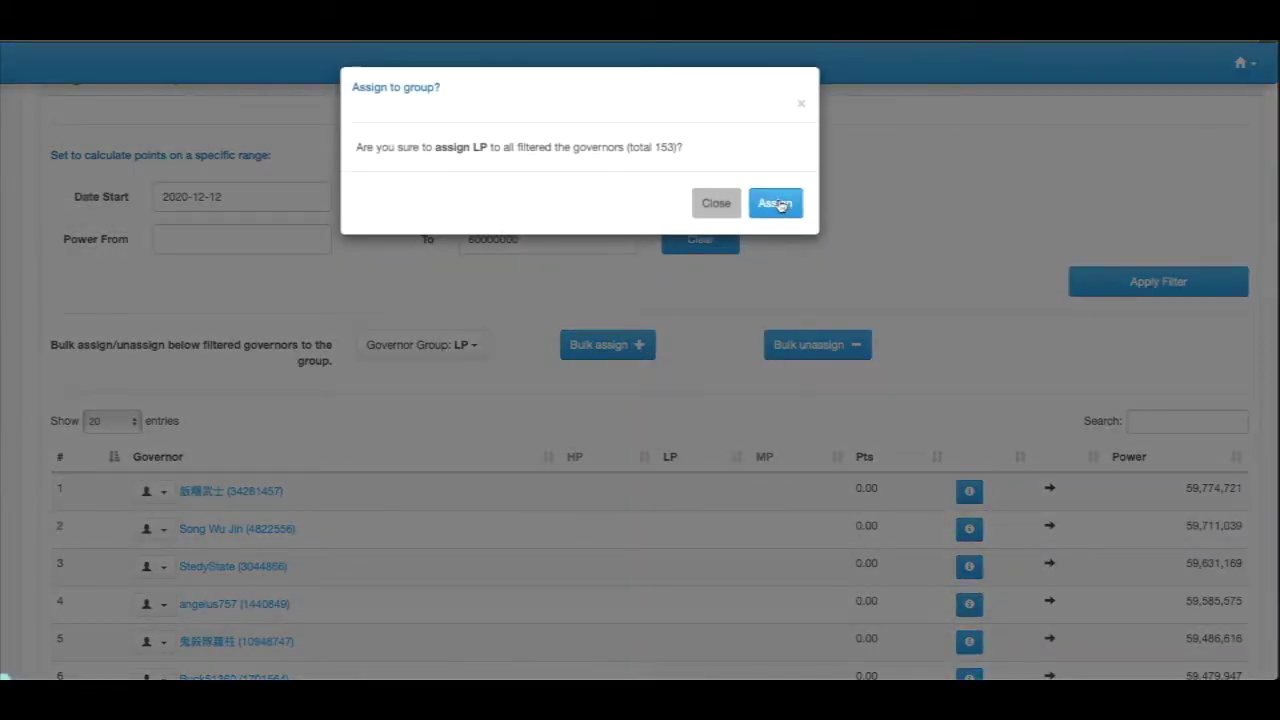
pyautogui.click(781, 204)
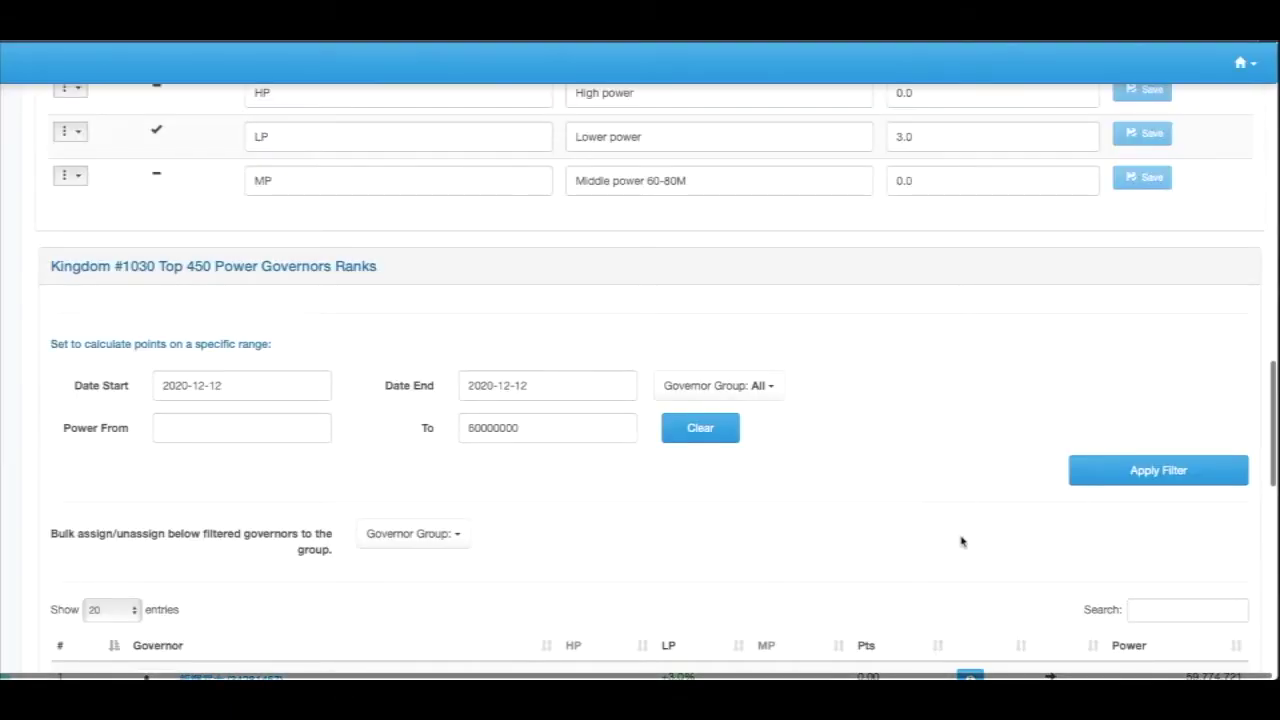
pyautogui.scroll(-3, 957, 532)
pyautogui.scroll(-1, 955, 524)
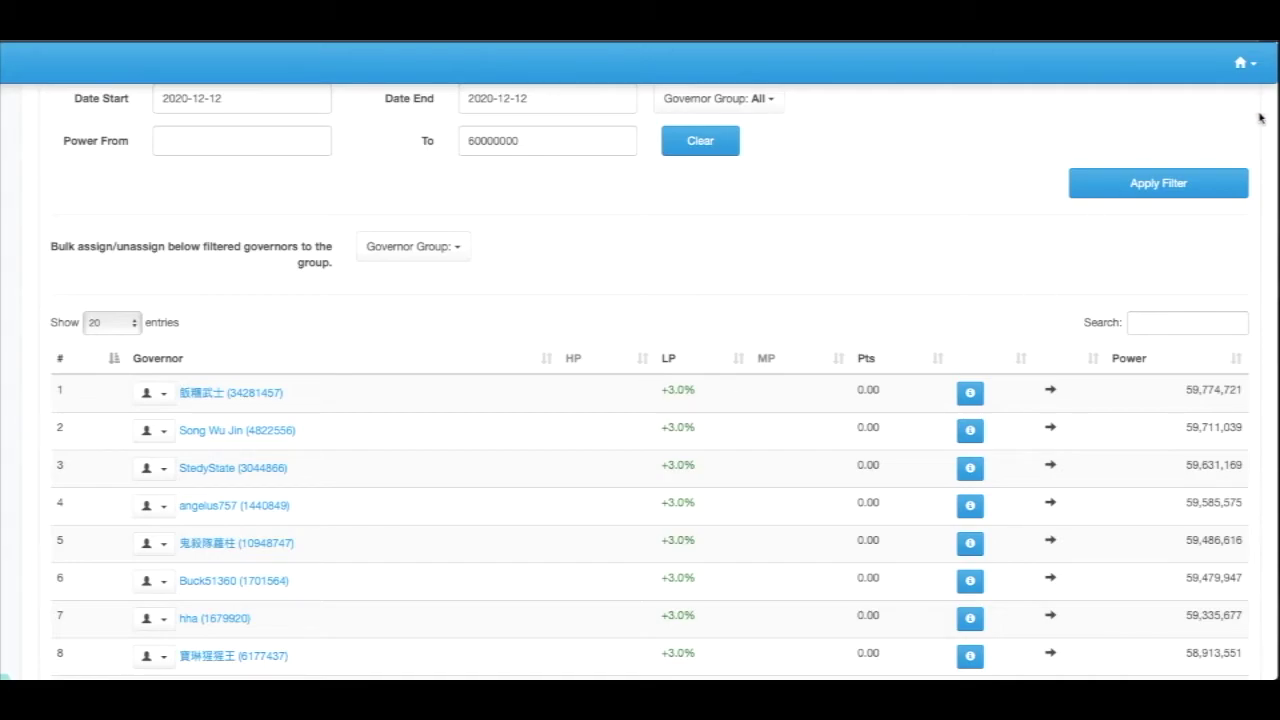
pyautogui.scroll(5, 677, 338)
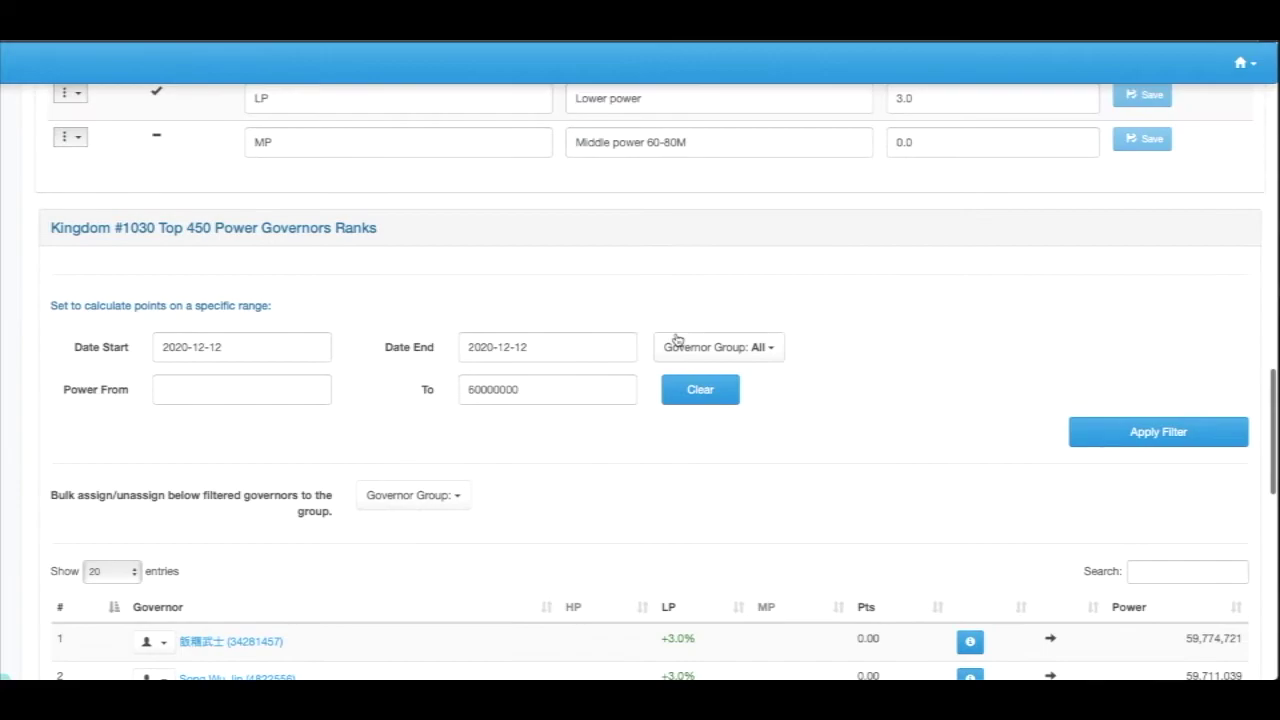
pyautogui.scroll(3, 677, 338)
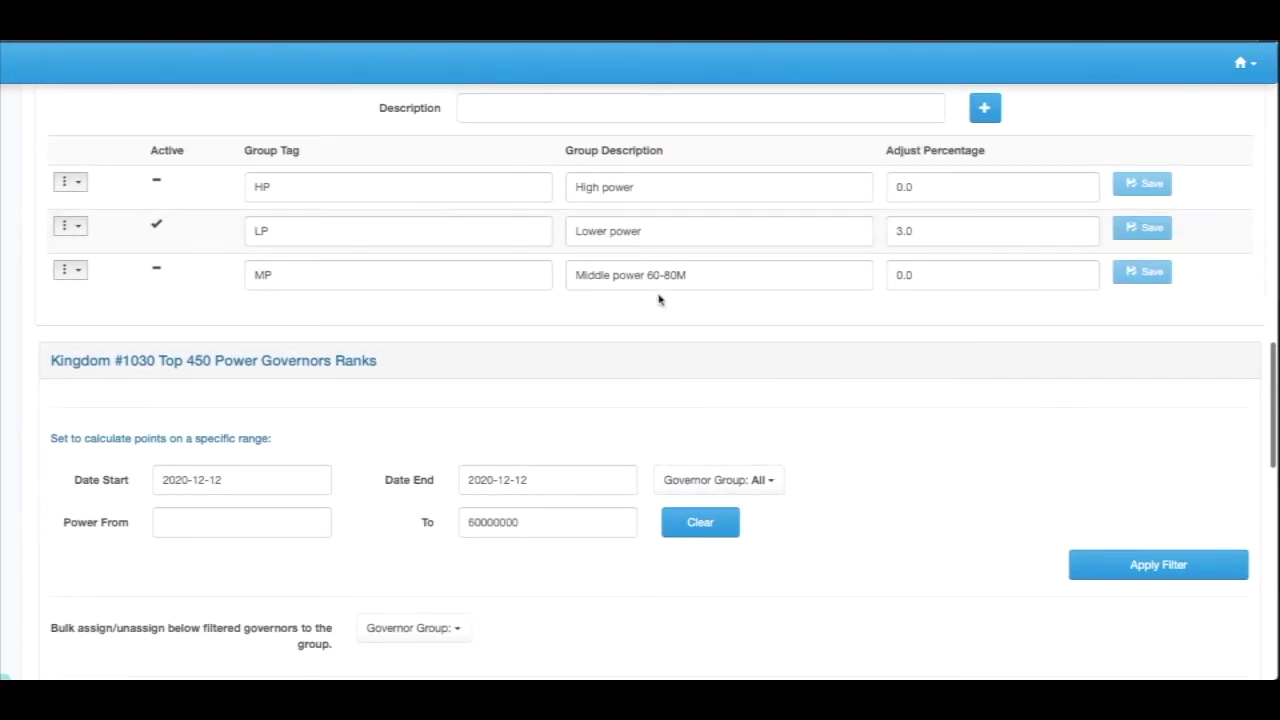
# Step: Set the MP group's adjustment to 2.0% and make MP active
pyautogui.click(889, 274)
pyautogui.moveTo(899, 274); pyautogui.dragTo(878, 274)
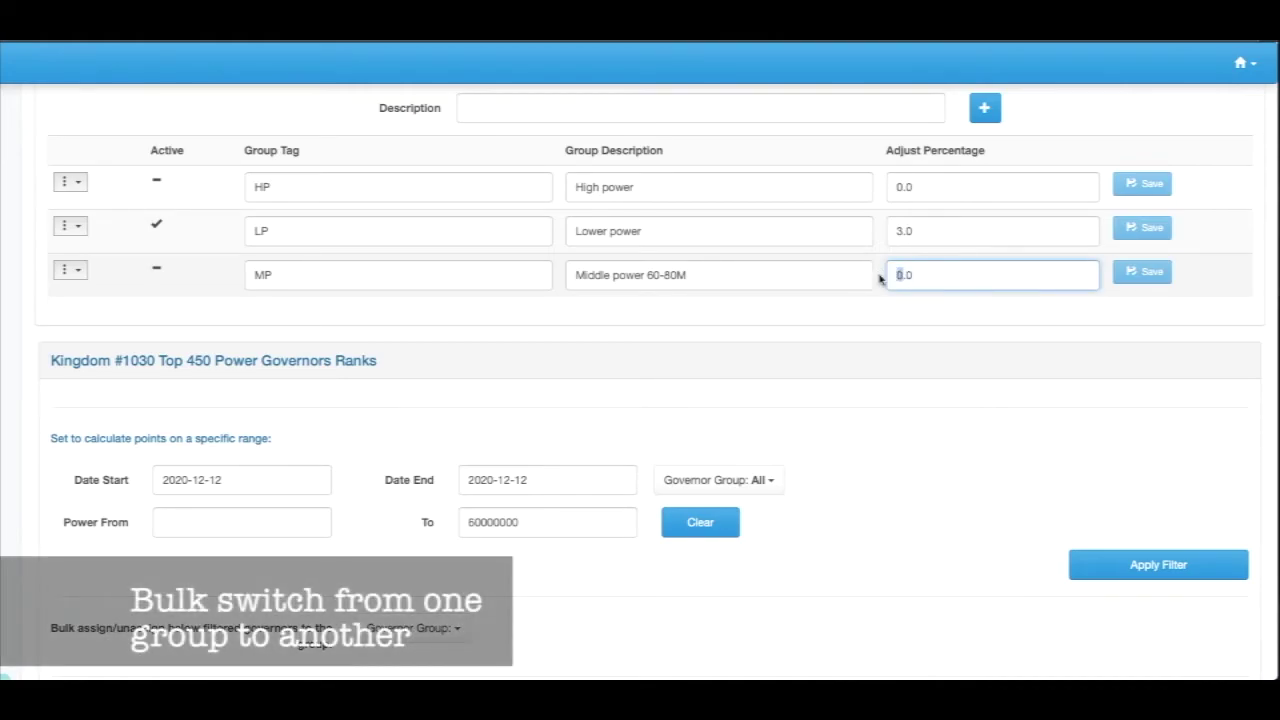
pyautogui.write('2')
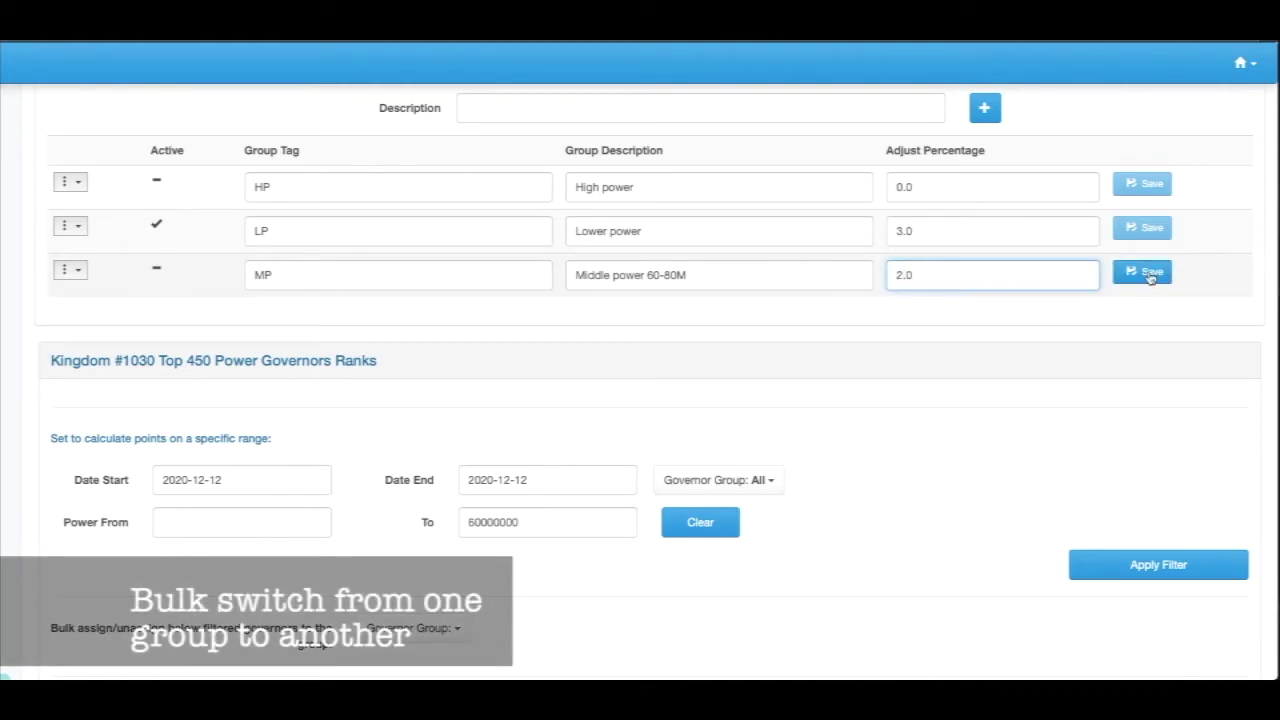
pyautogui.click(1150, 273)
pyautogui.scroll(-3, 128, 277)
pyautogui.scroll(3, 103, 300)
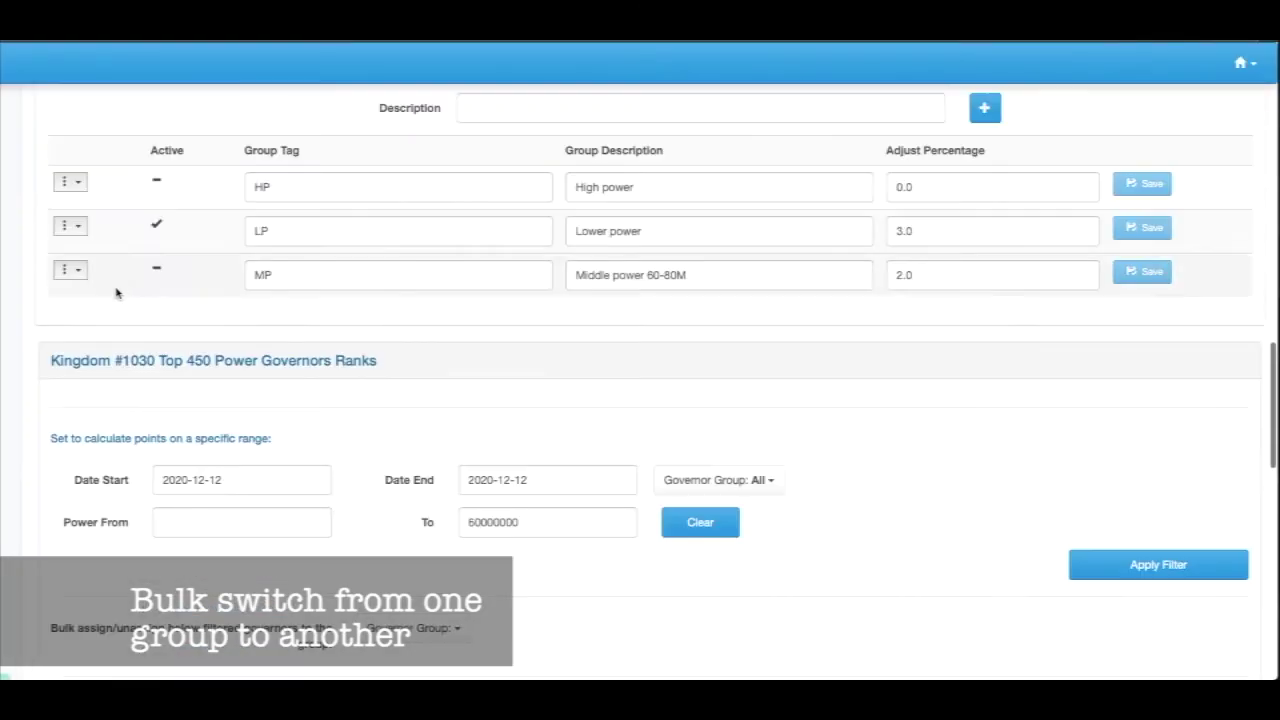
pyautogui.click(68, 270)
pyautogui.click(82, 294)
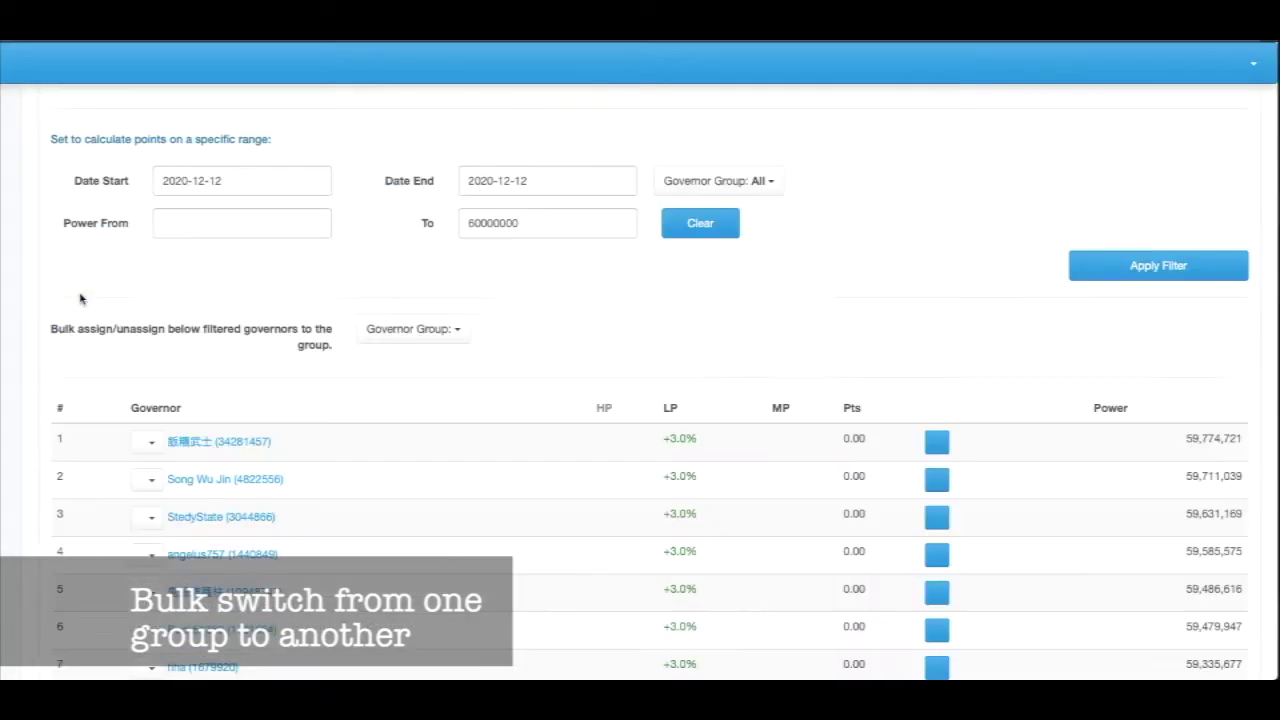
# Step: Filter the ranking to power between 60000000 and 80000000
pyautogui.scroll(2, 640, 309)
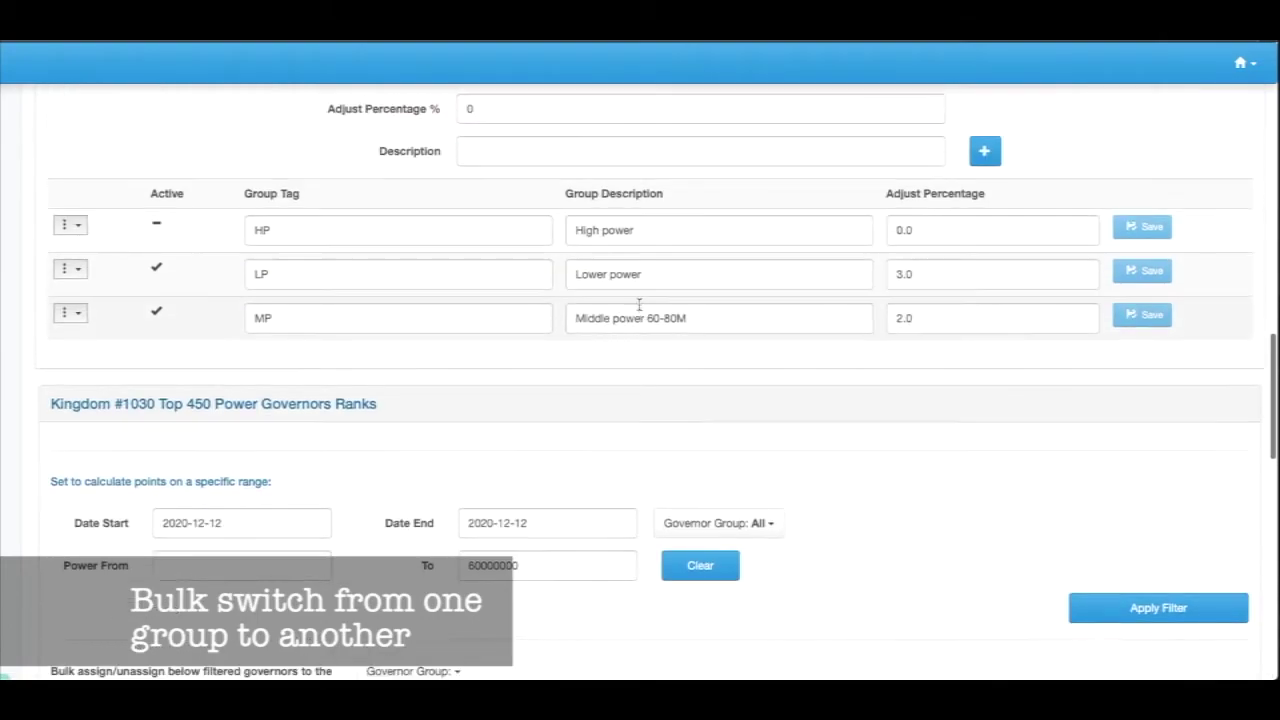
pyautogui.scroll(-3, 698, 478)
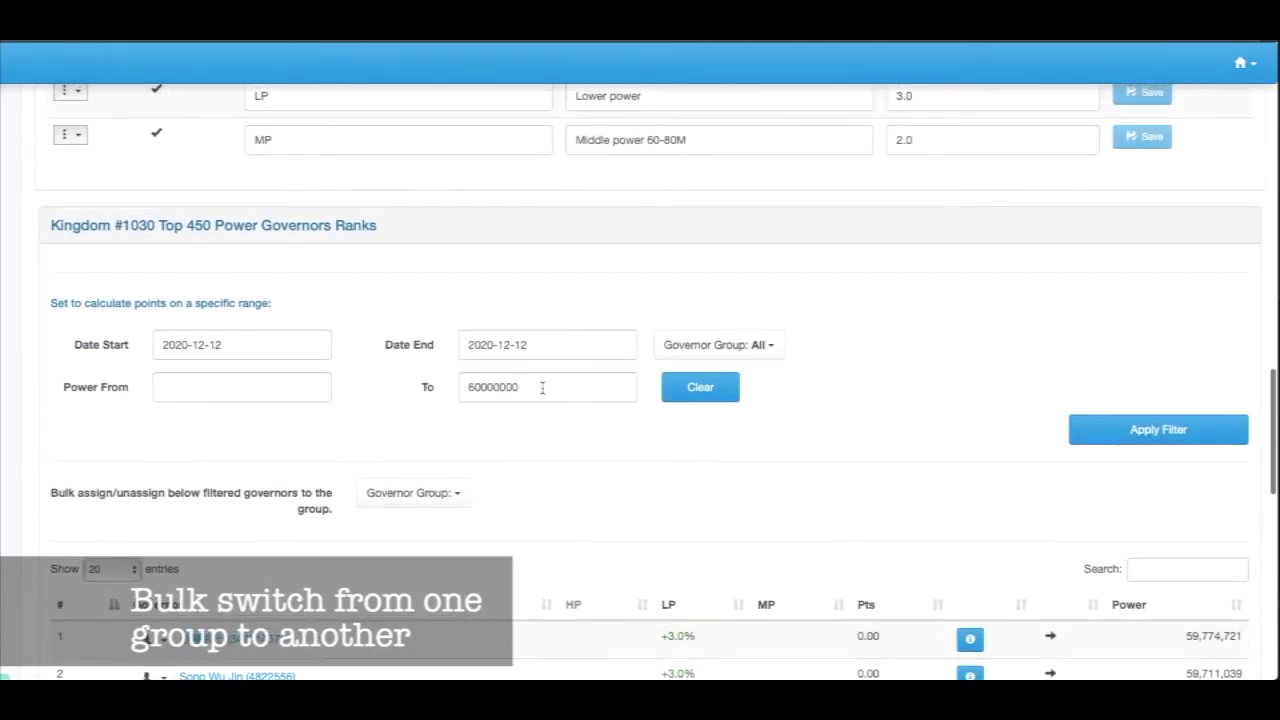
pyautogui.moveTo(540, 387); pyautogui.dragTo(437, 387)
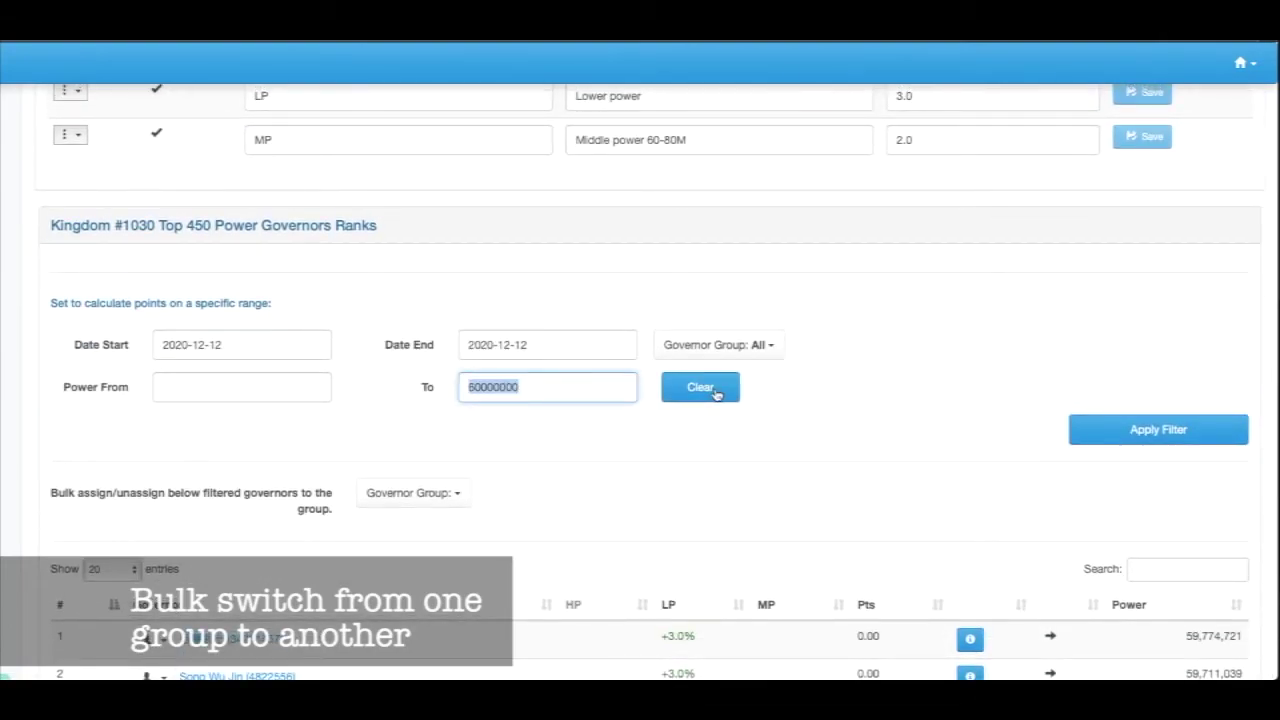
pyautogui.hotkey('ctrl', 'x')
pyautogui.click(274, 380)
pyautogui.hotkey('ctrl', 'v')
pyautogui.click(502, 385)
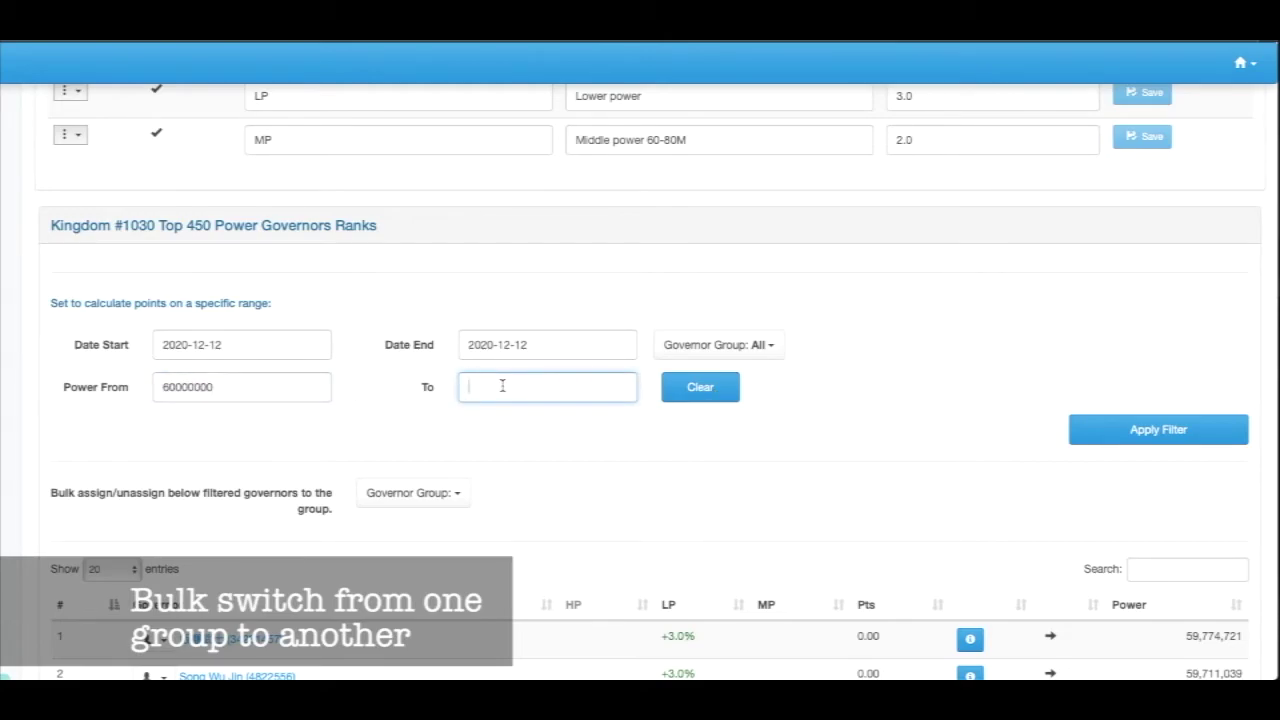
pyautogui.write('800')
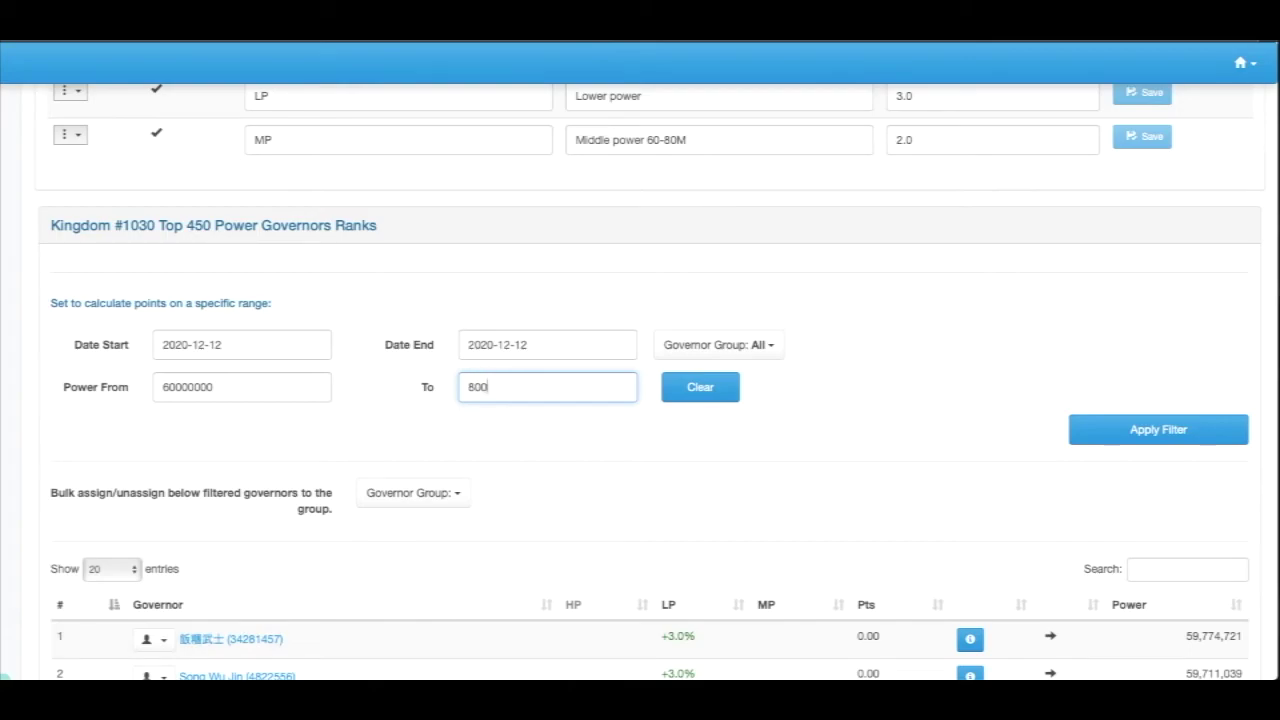
pyautogui.write('0000')
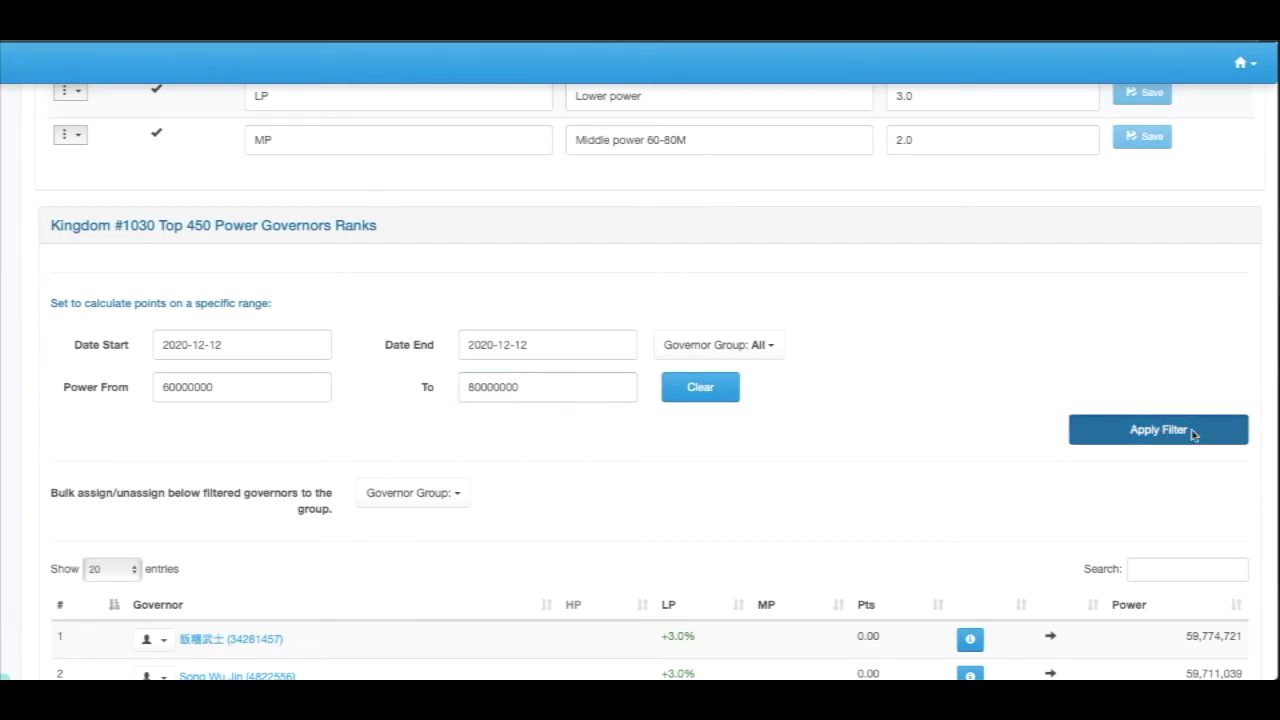
pyautogui.click(1192, 434)
# Step: Bulk-assign the MP group to all 138 filtered governors
pyautogui.scroll(-1, 551, 454)
pyautogui.scroll(-1, 517, 449)
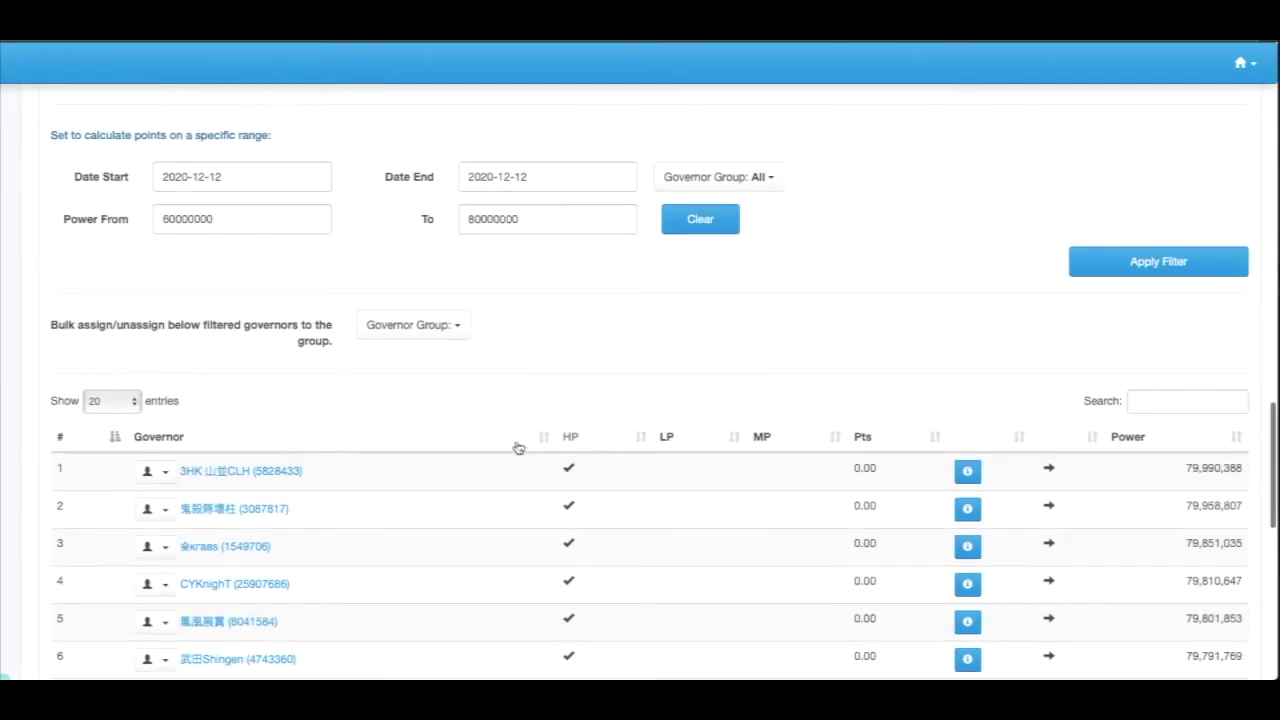
pyautogui.click(428, 328)
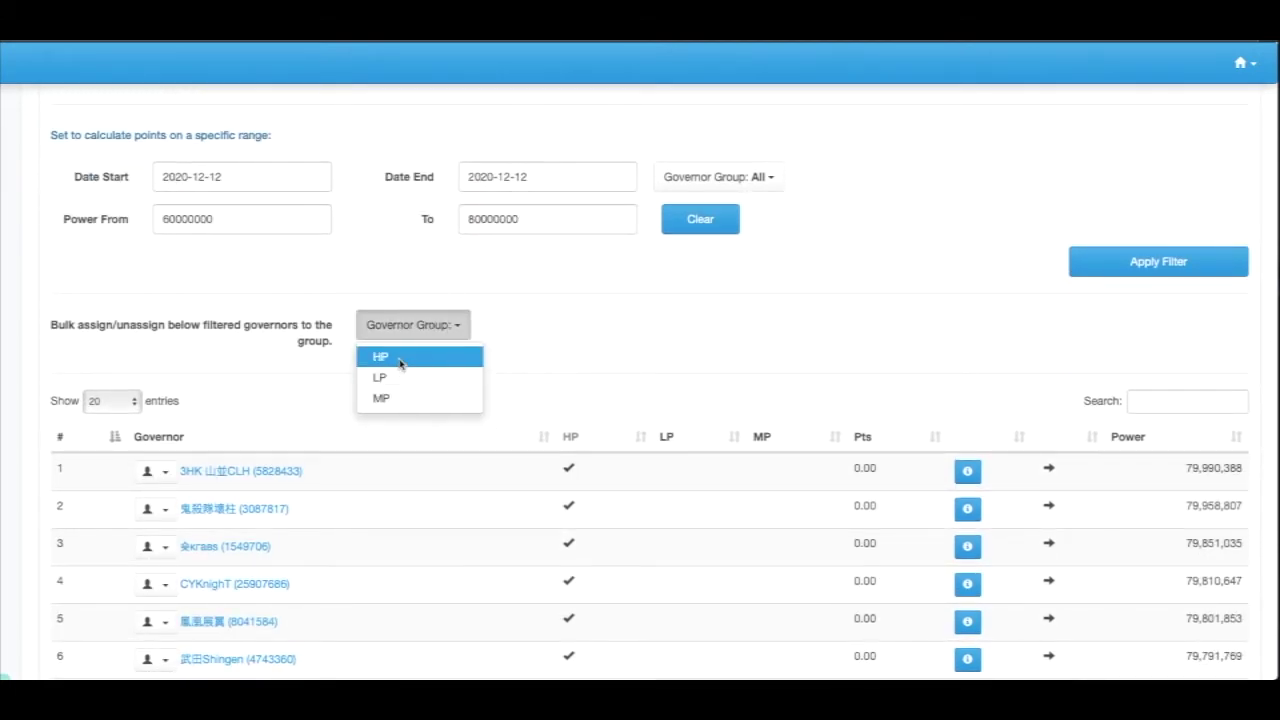
pyautogui.click(404, 403)
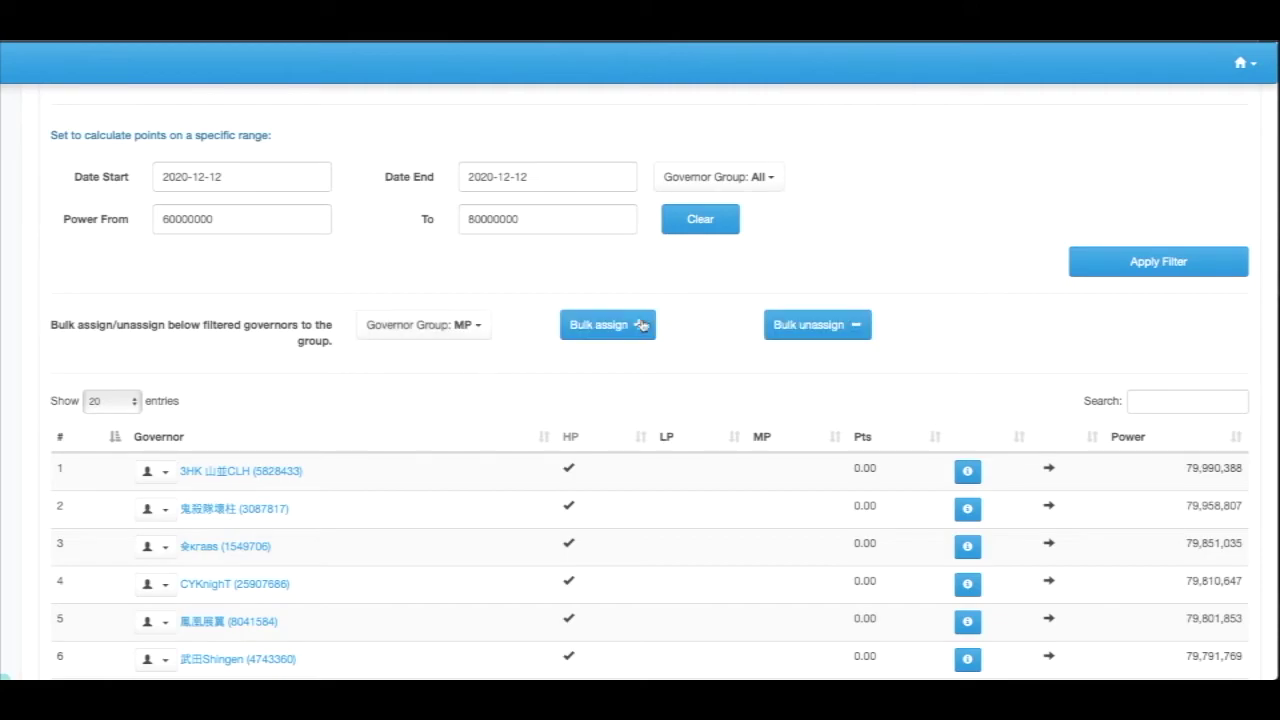
pyautogui.click(592, 327)
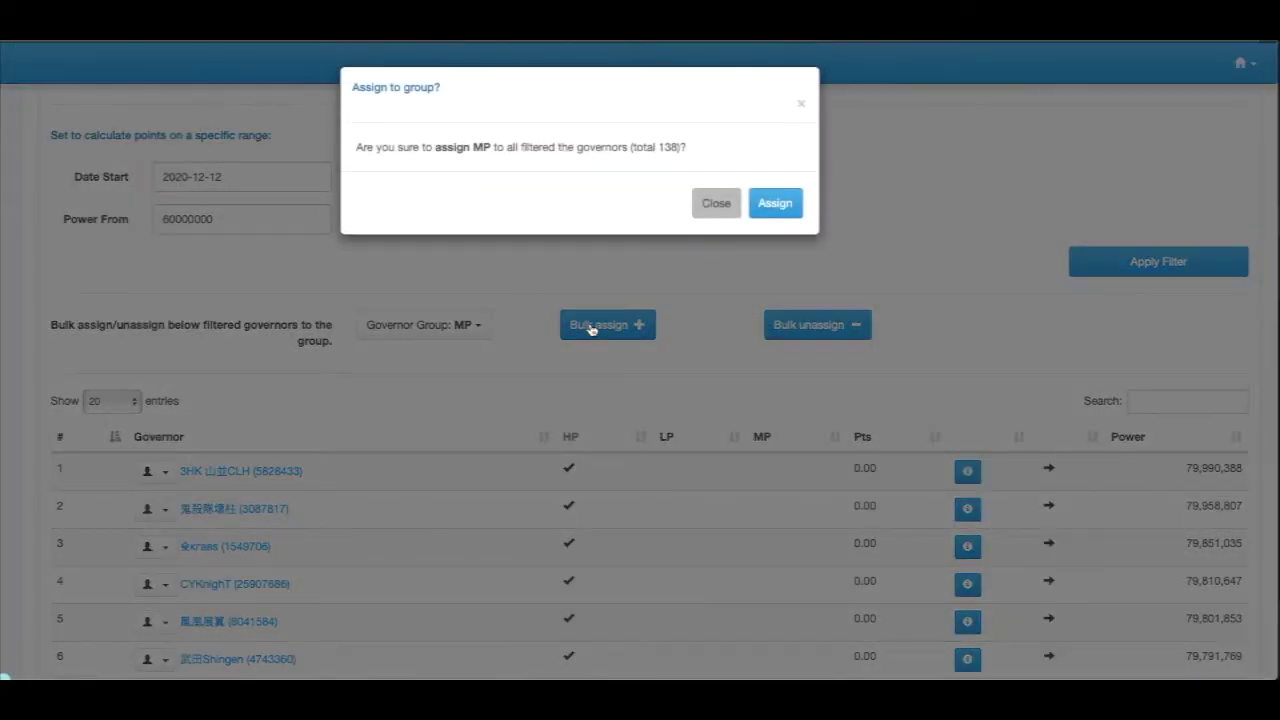
pyautogui.click(782, 212)
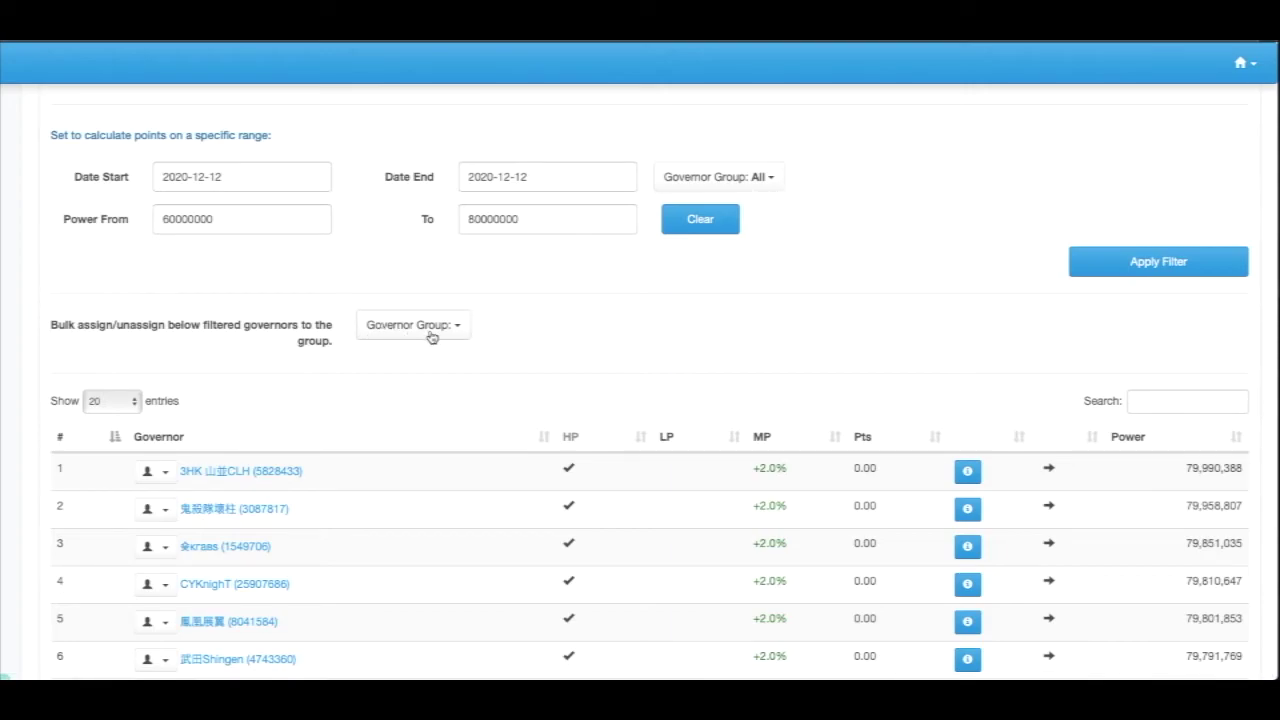
# Step: Bulk-remove the HP group from the filtered governors
pyautogui.scroll(-1, 960, 432)
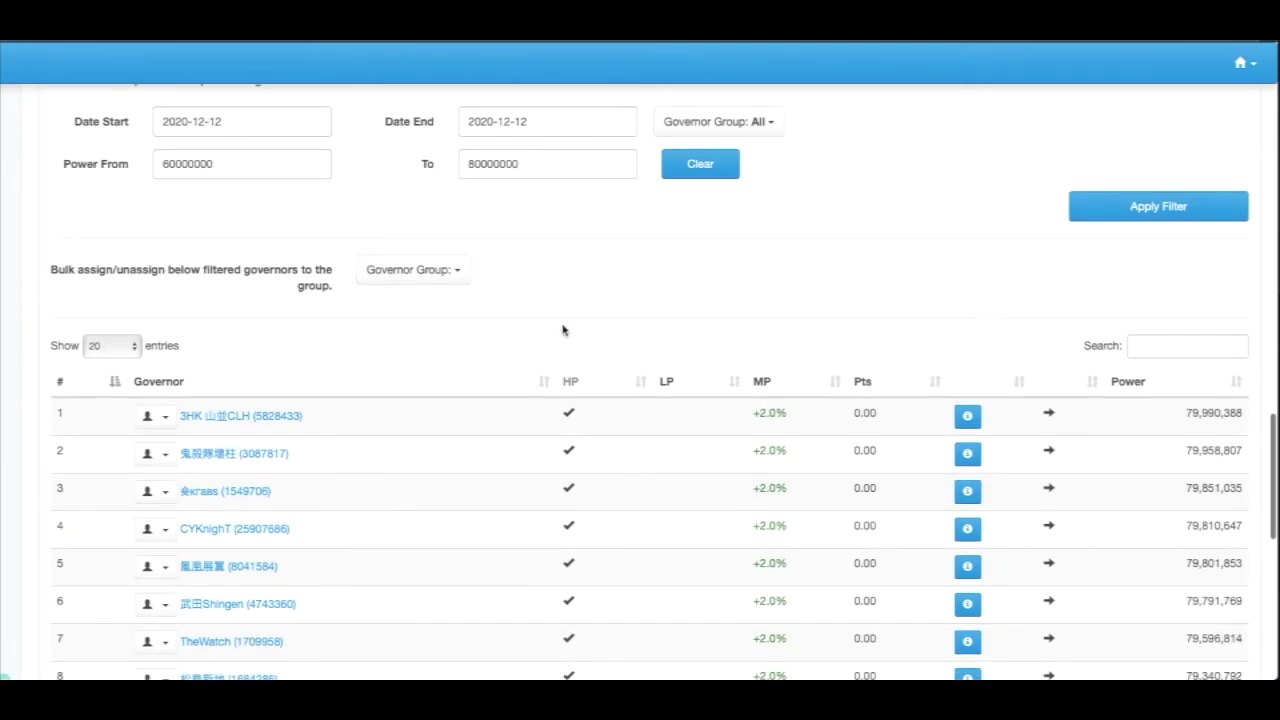
pyautogui.click(424, 269)
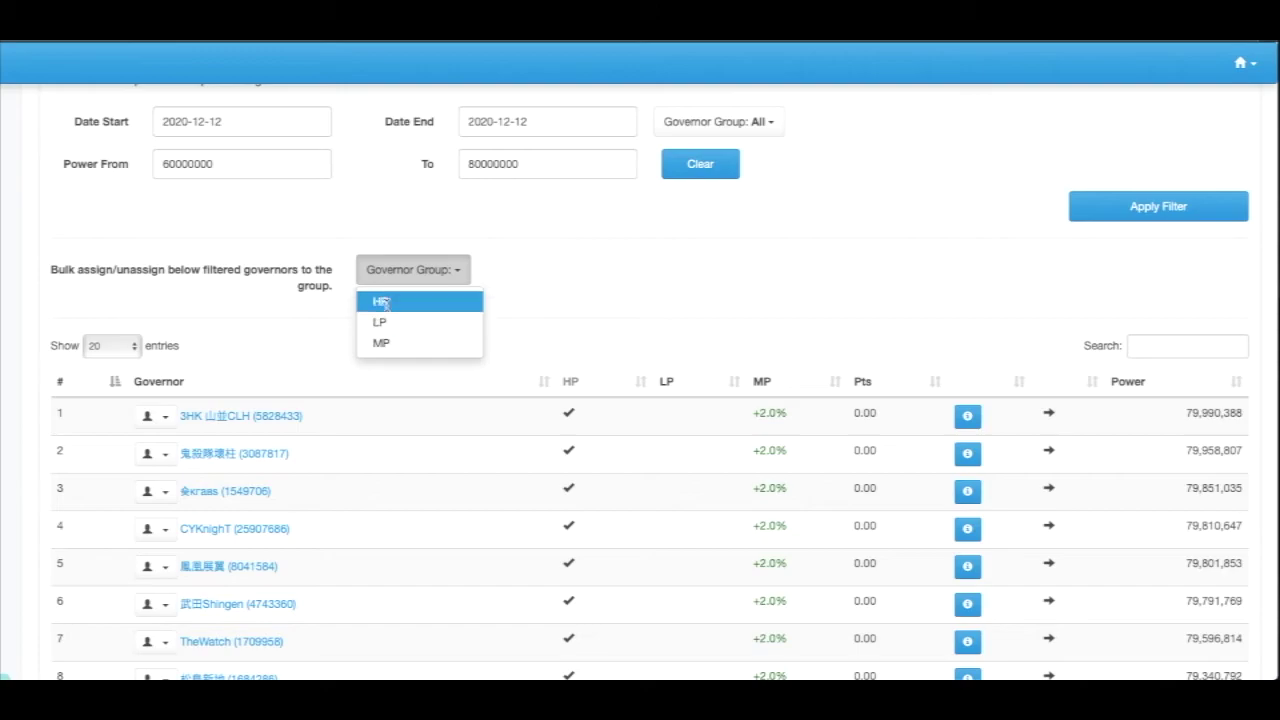
pyautogui.click(384, 302)
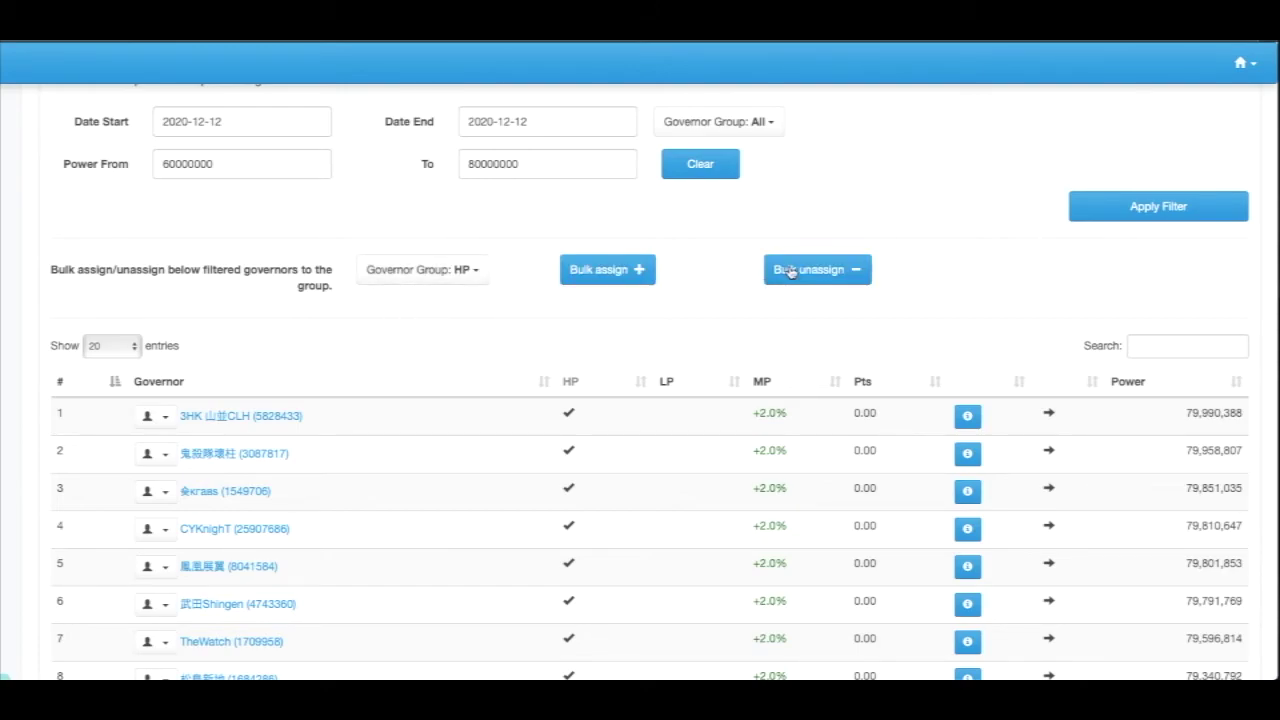
pyautogui.click(845, 272)
pyautogui.click(764, 202)
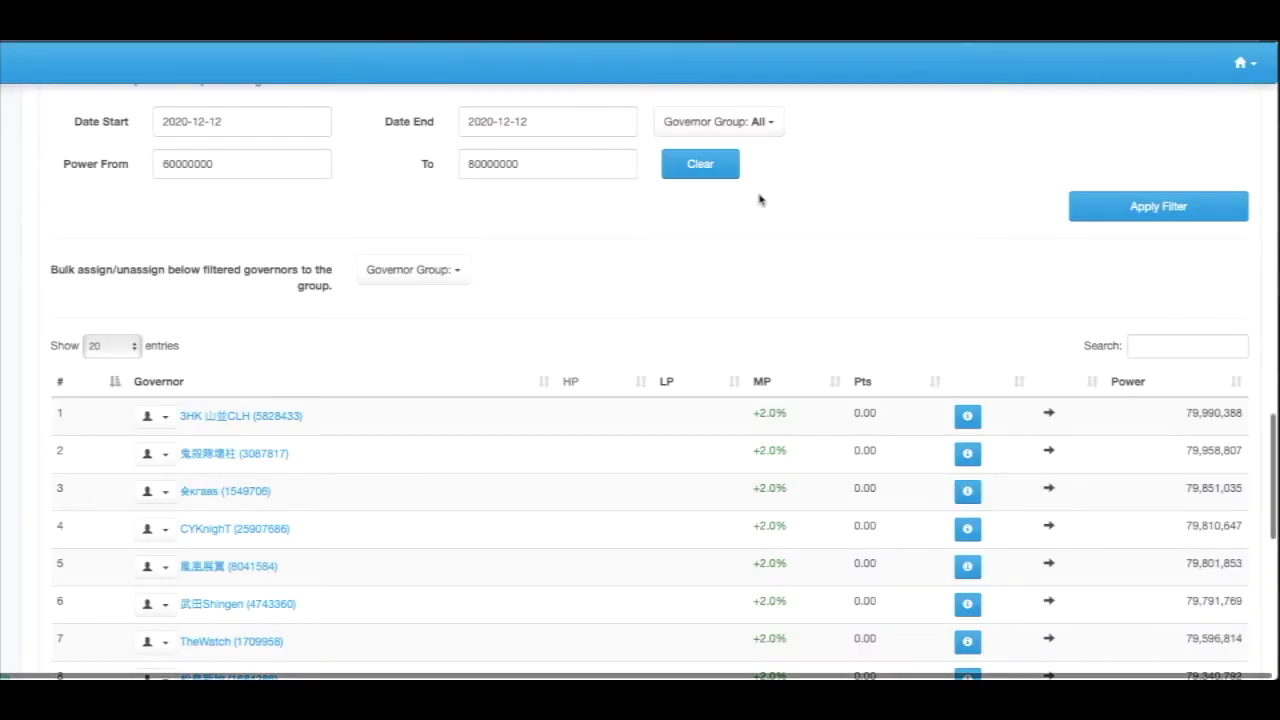
# Step: Scroll the ranking to see +2.0% MP governors interleaved around ranks 43–58
pyautogui.scroll(-15, 720, 338)
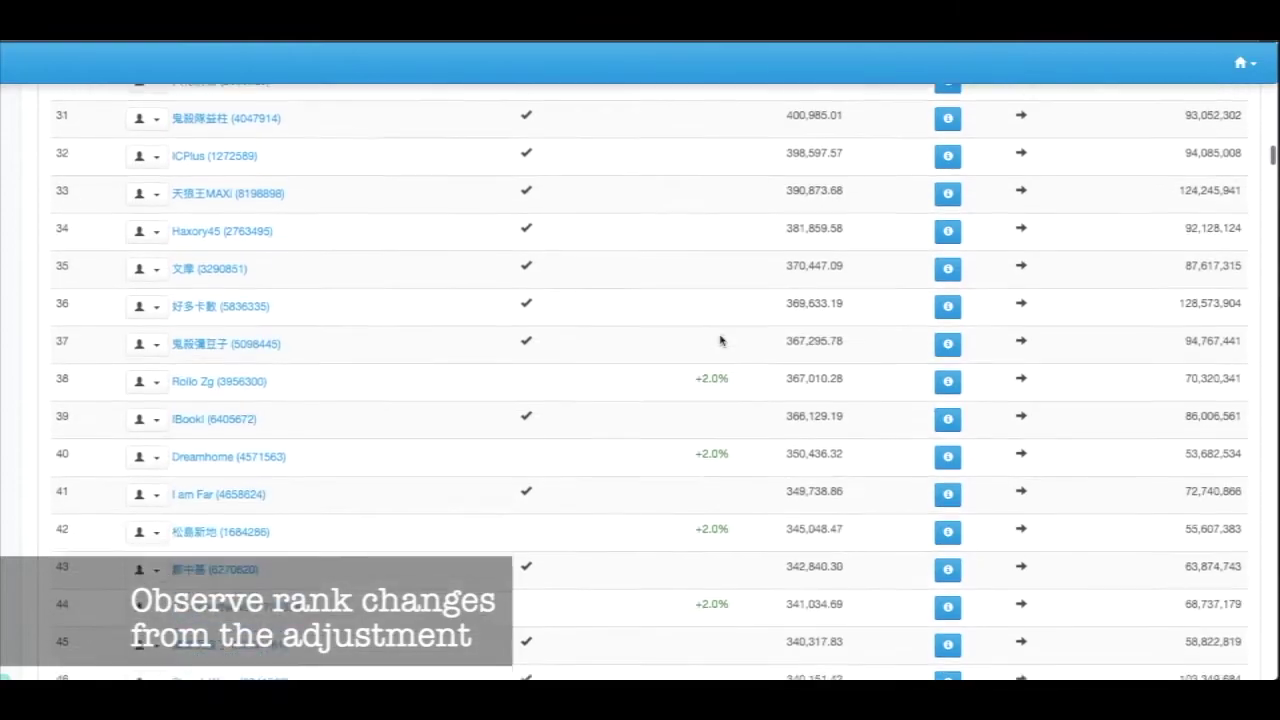
pyautogui.scroll(-1, 720, 340)
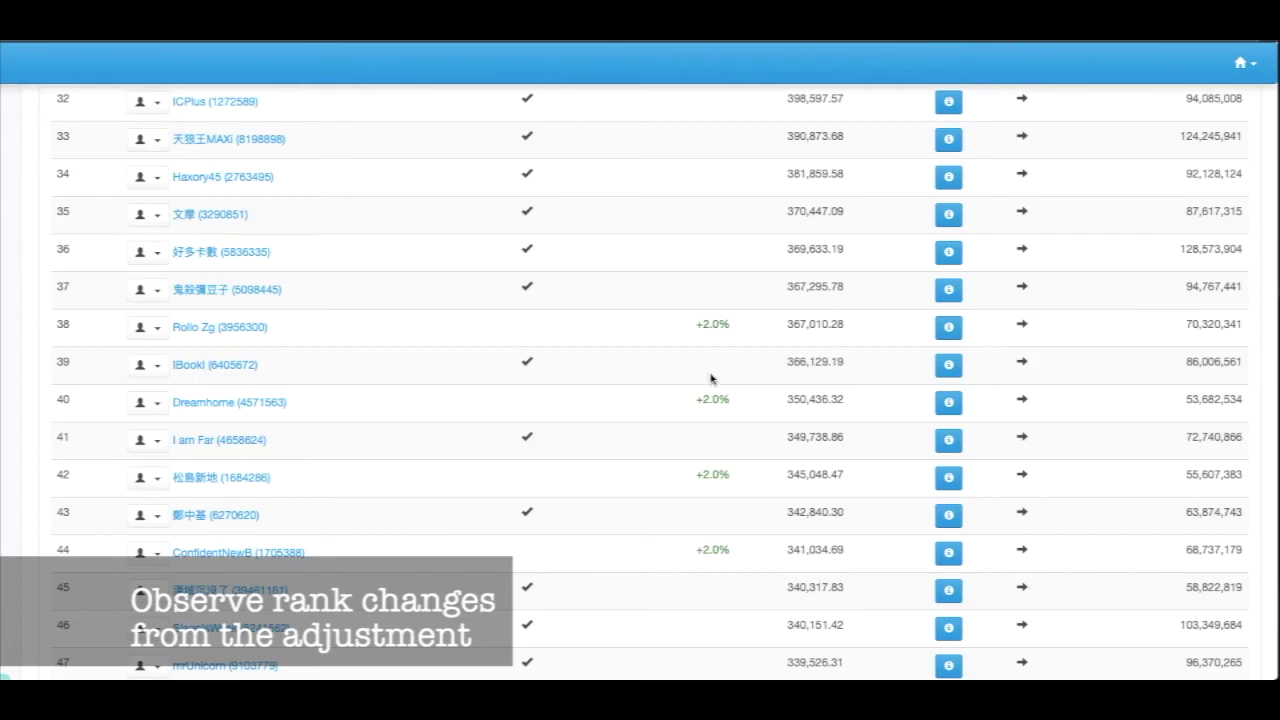
pyautogui.scroll(-5, 712, 378)
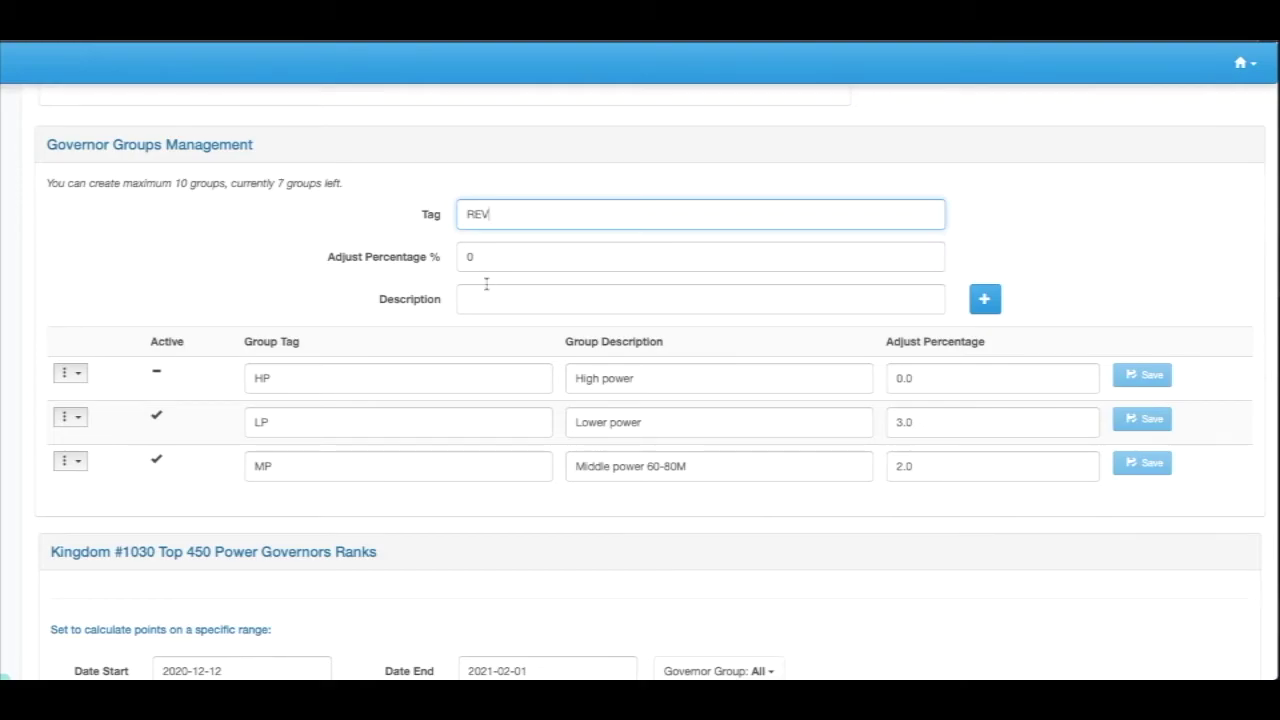
# Step: Add a REV governor group described 'To be reviewed' with 0 adjustment
pyautogui.click(474, 302)
pyautogui.write('RE')
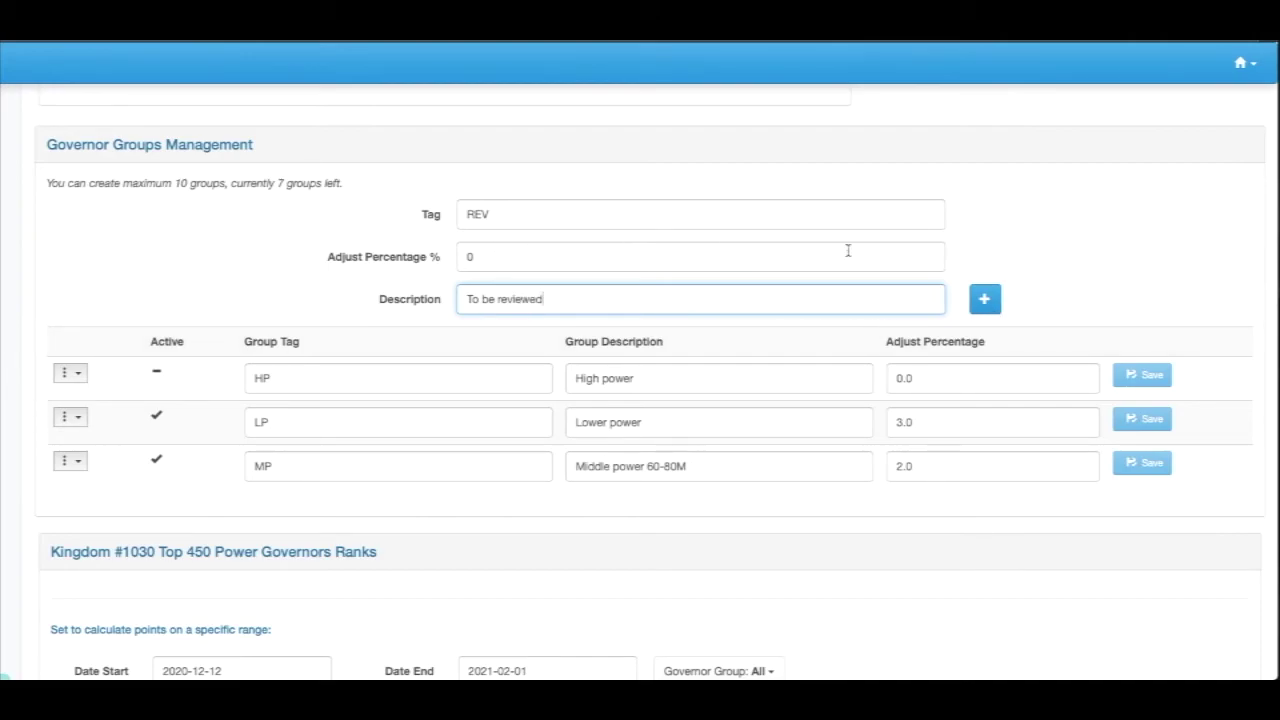
pyautogui.click(986, 301)
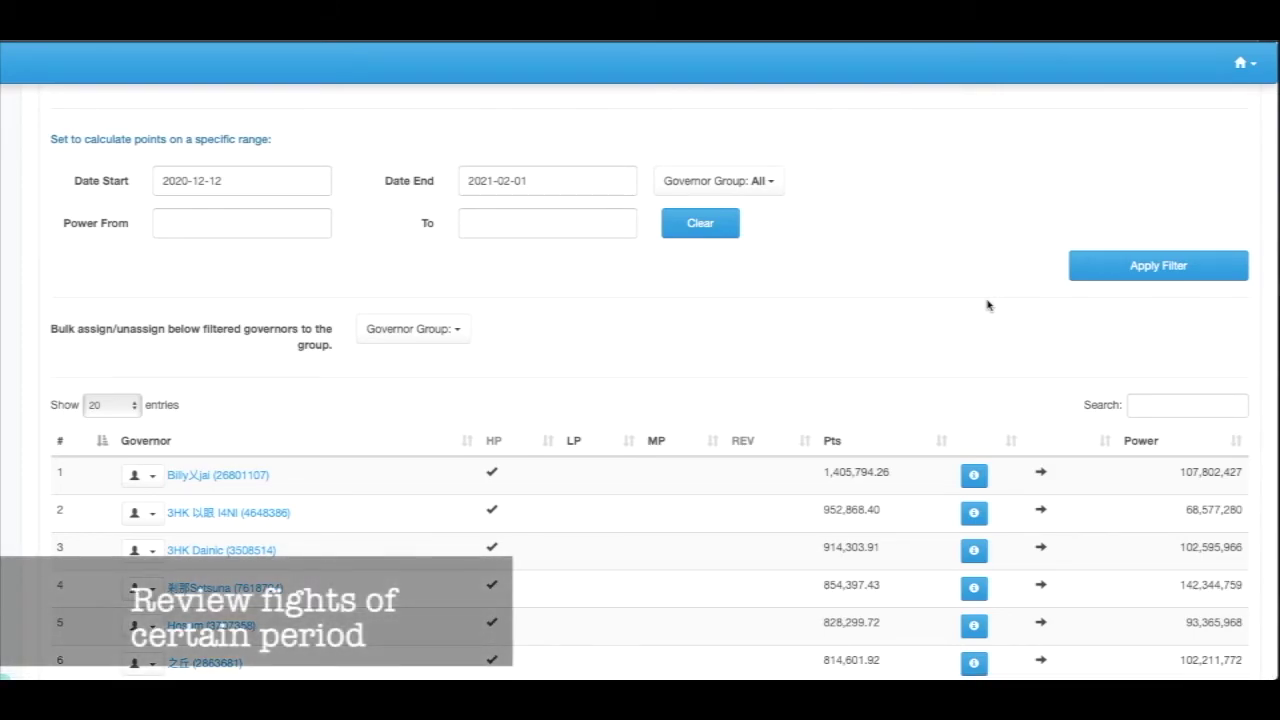
# Step: Filter the ranking to dates 2020-12-21 through 2020-12-22
pyautogui.scroll(10, 380, 460)
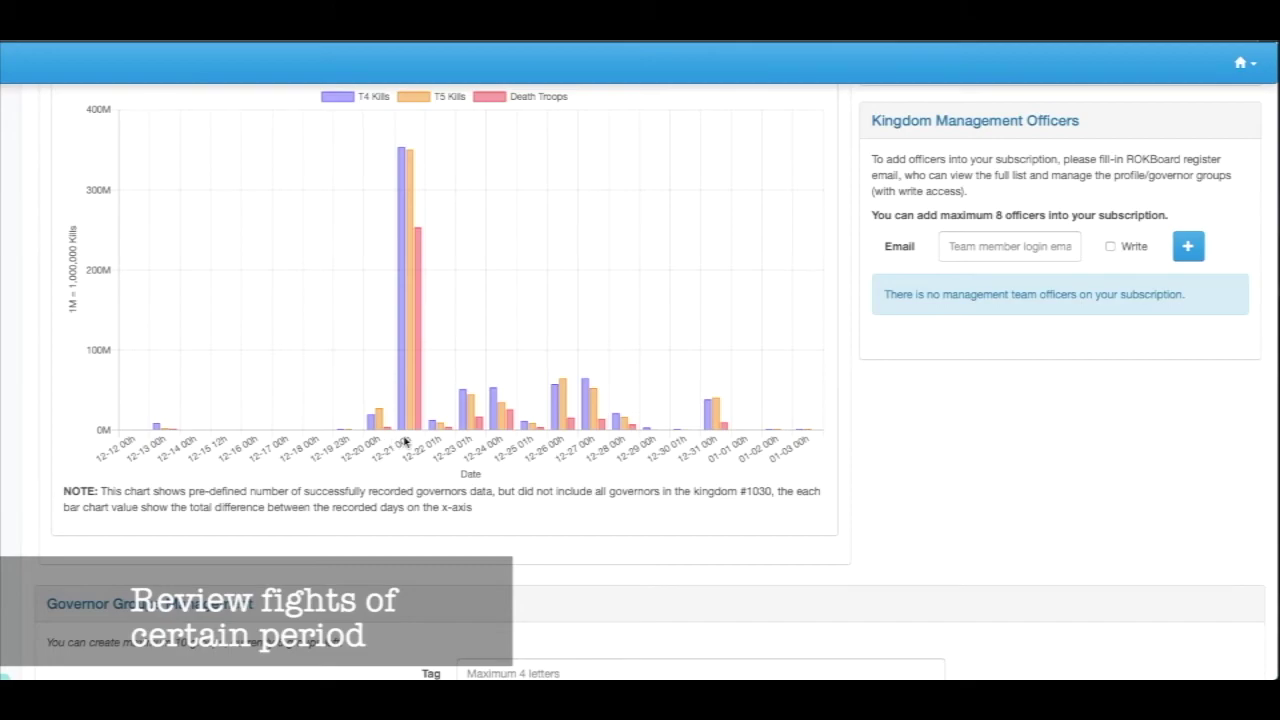
pyautogui.scroll(-7, 435, 476)
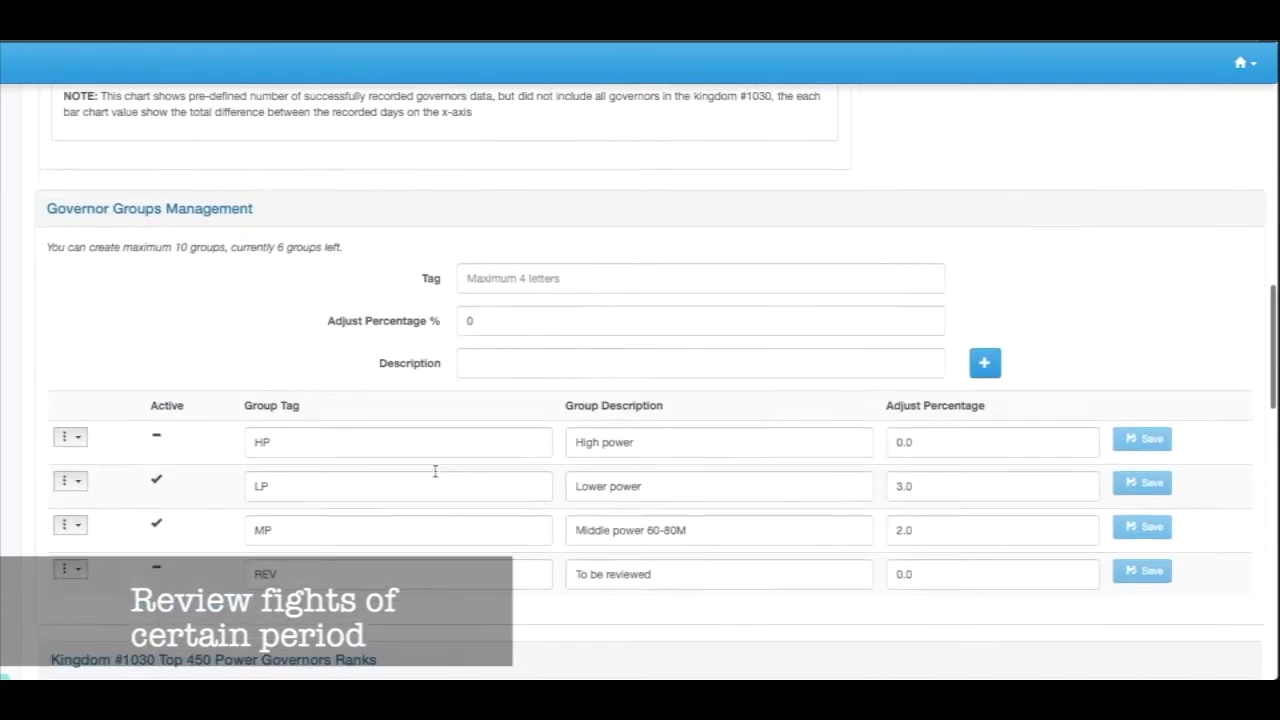
pyautogui.click(230, 542)
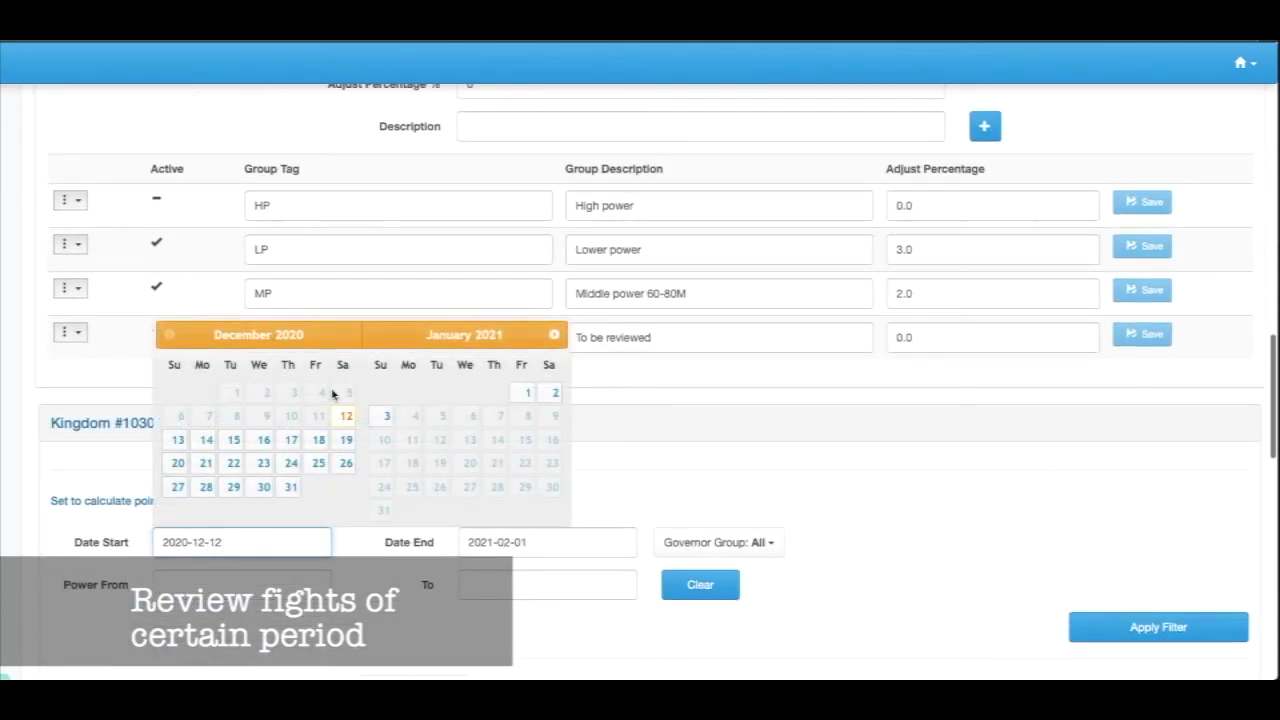
pyautogui.click(207, 463)
pyautogui.click(554, 535)
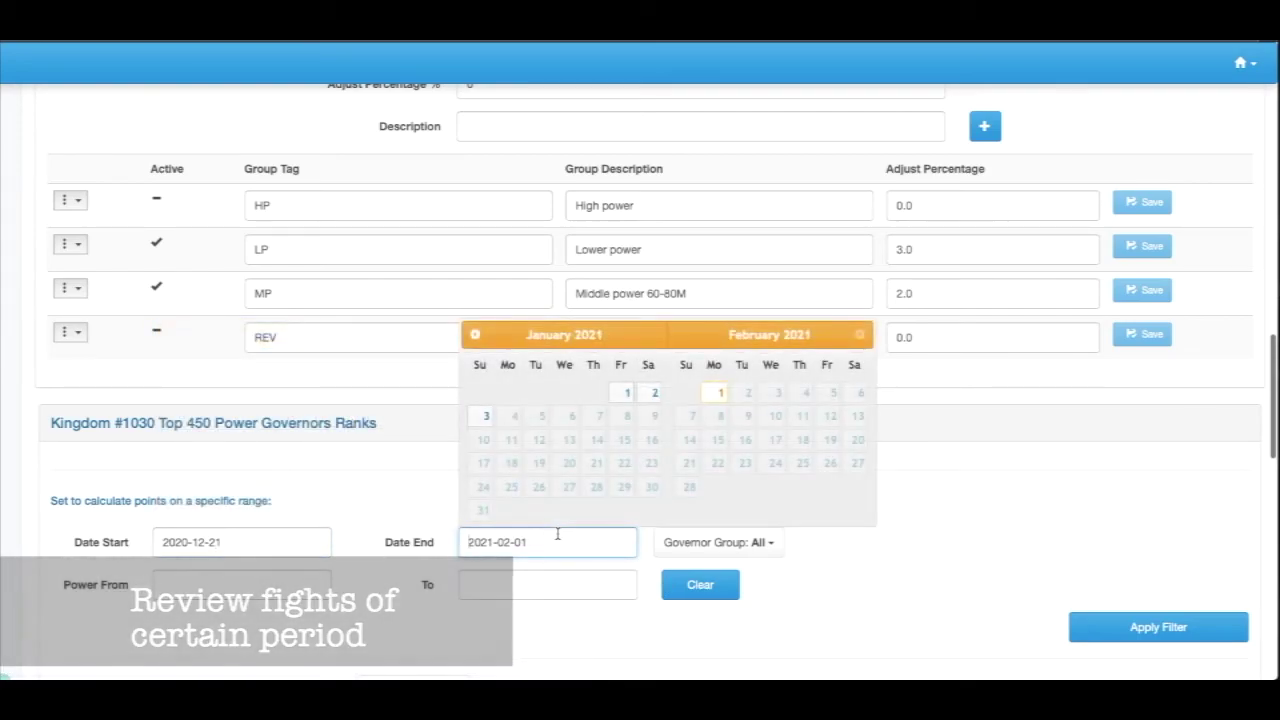
pyautogui.click(475, 334)
pyautogui.click(539, 464)
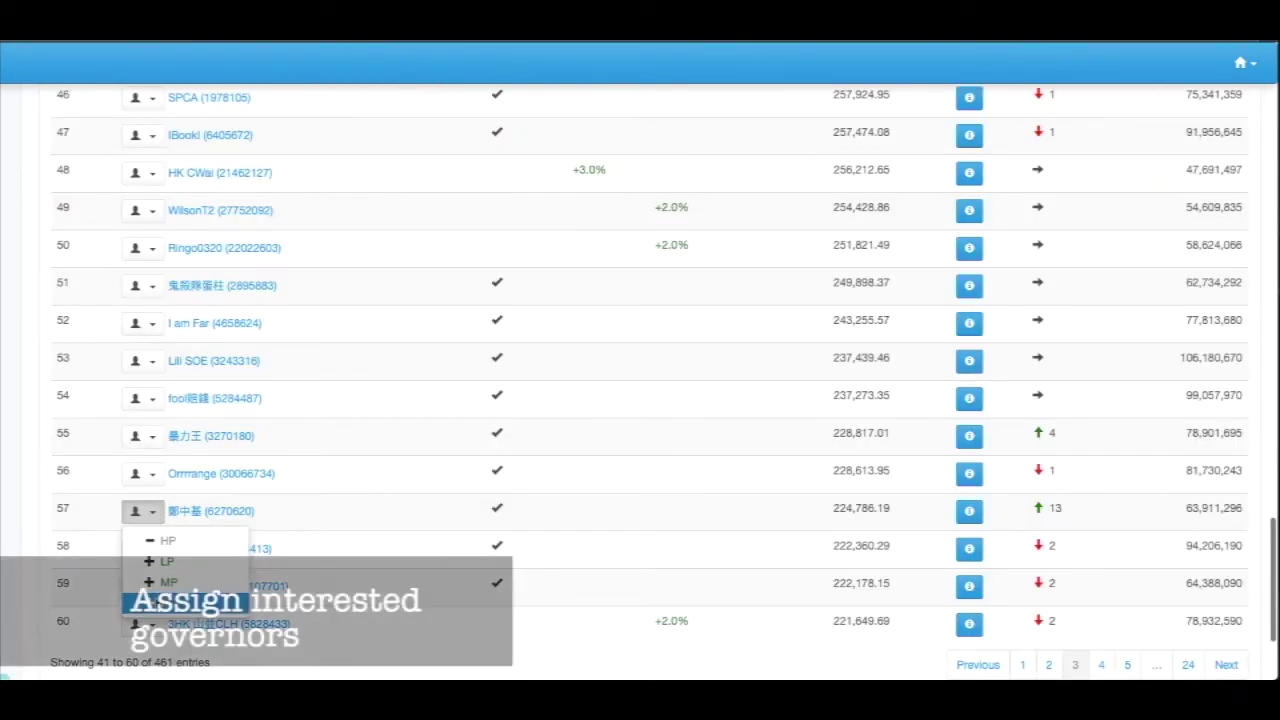
pyautogui.click(157, 604)
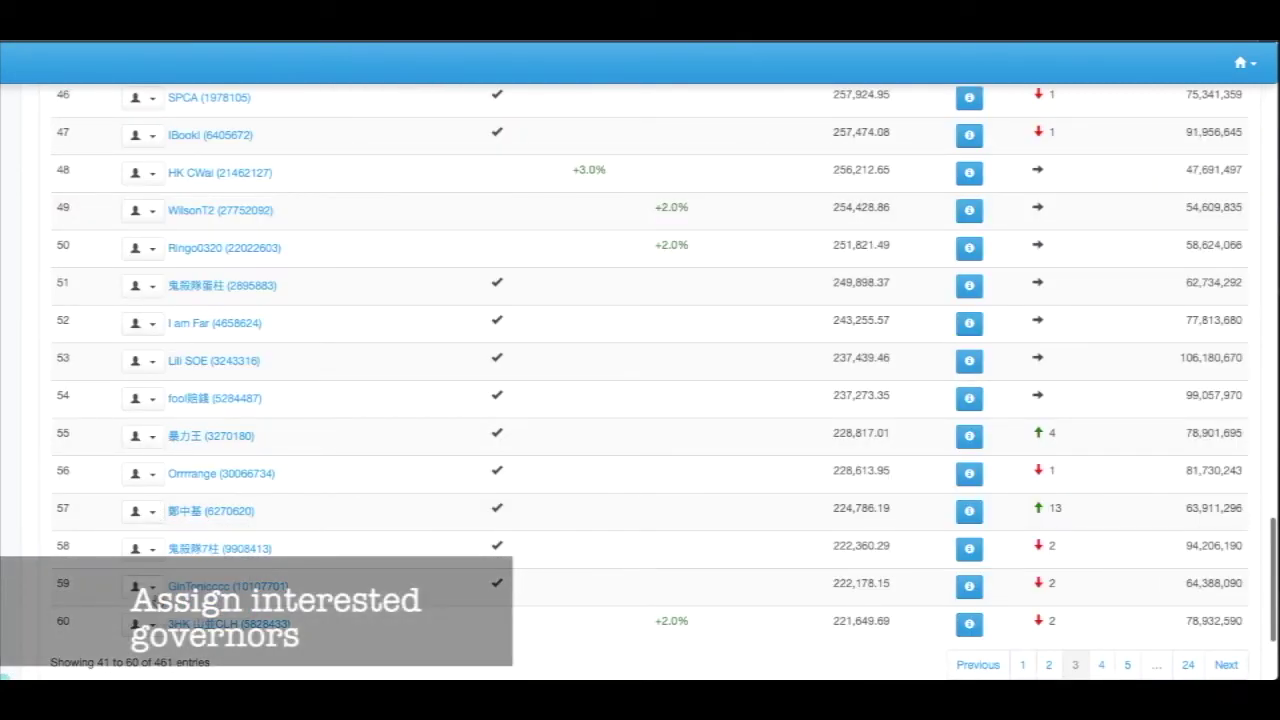
# Step: Show ranks 81–100 and put the rank 96 governor in the REV group
pyautogui.scroll(-3, 877, 524)
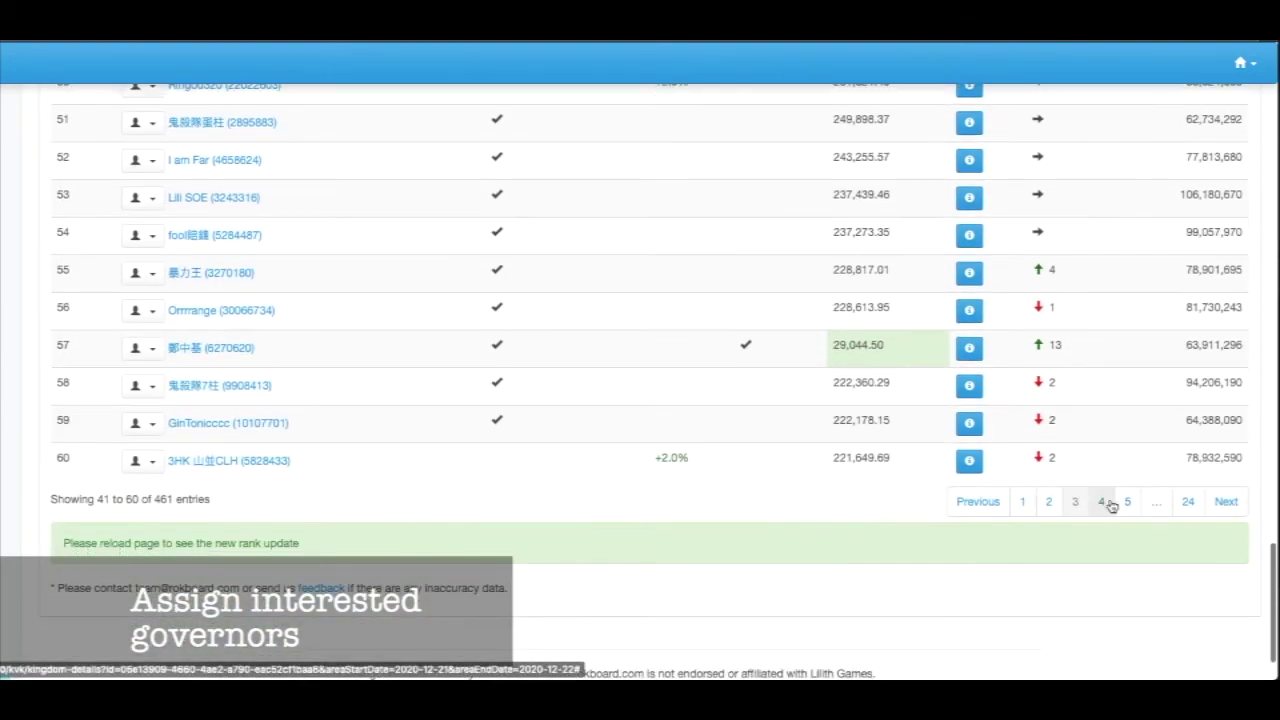
pyautogui.click(1127, 502)
pyautogui.scroll(3, 812, 395)
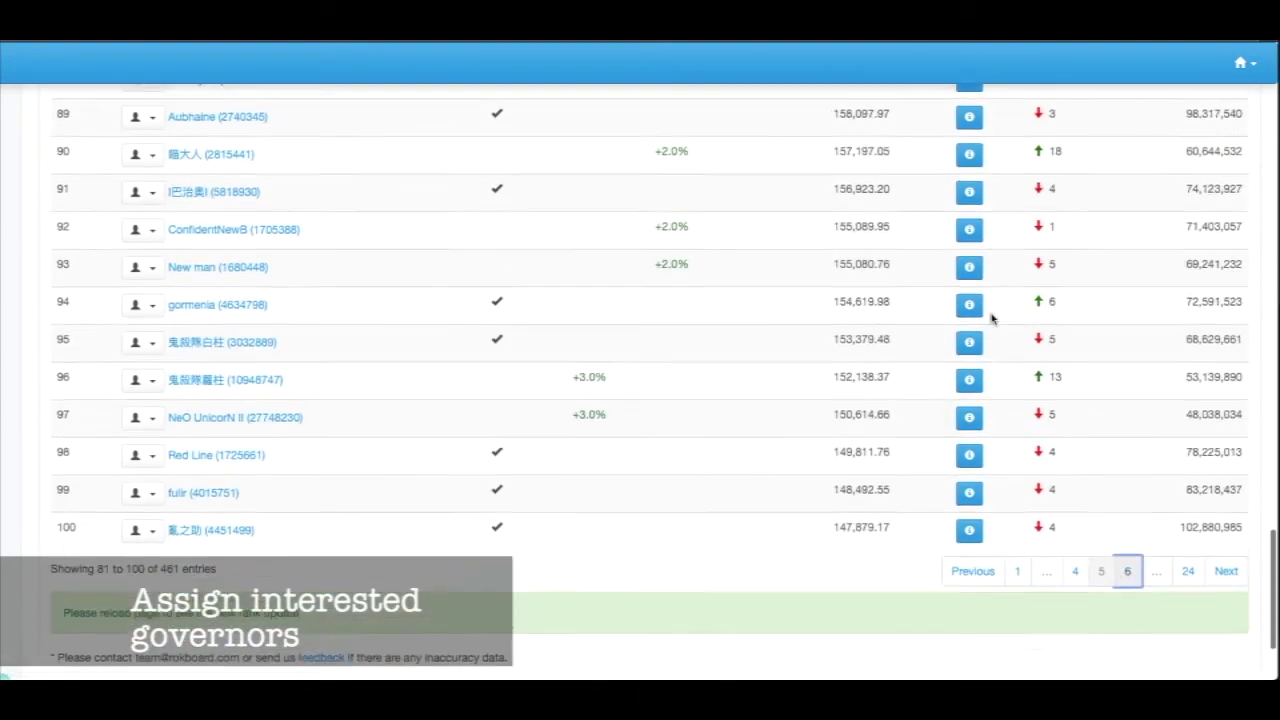
pyautogui.click(137, 449)
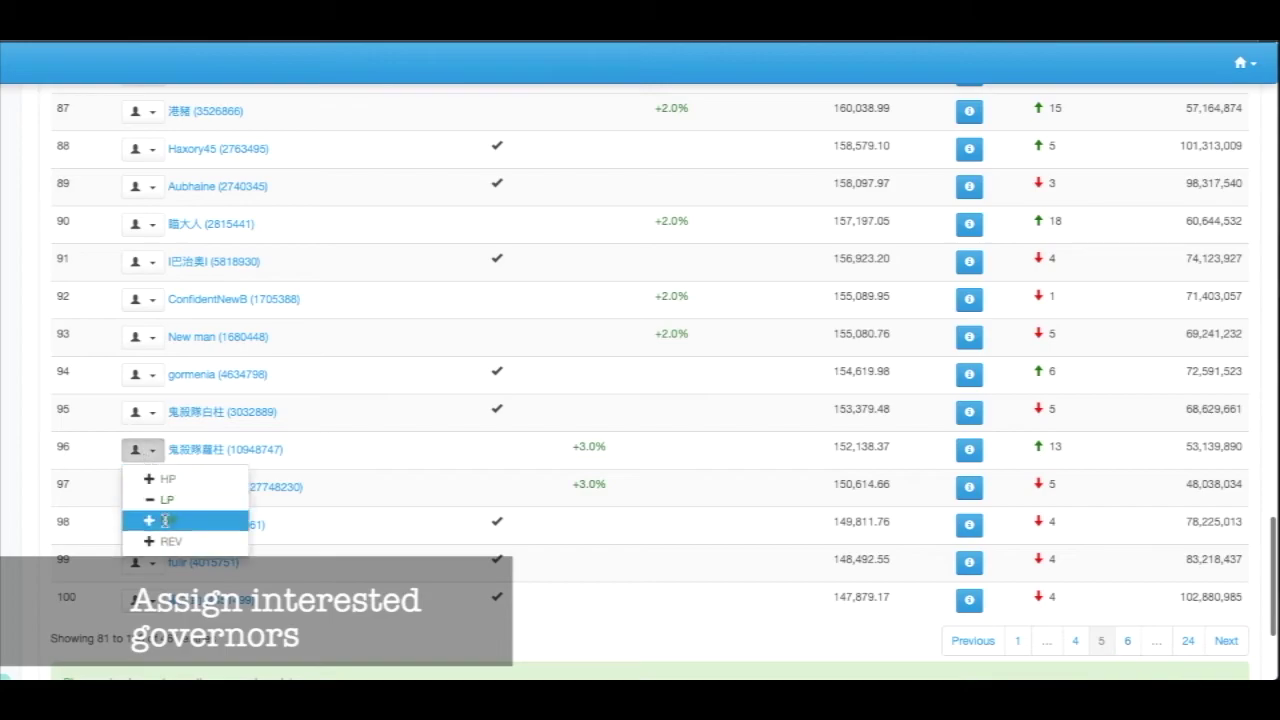
pyautogui.click(163, 549)
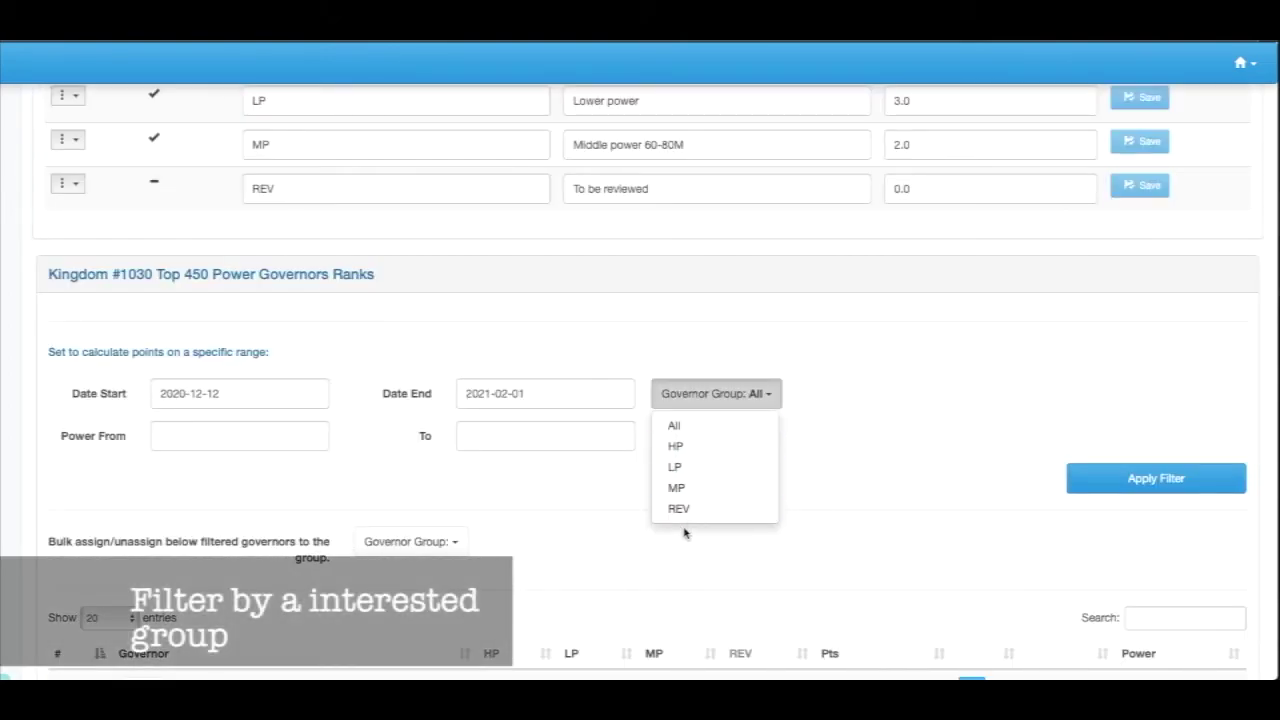
# Step: Filter the ranking to the REV group, leaving four governors listed
pyautogui.click(686, 512)
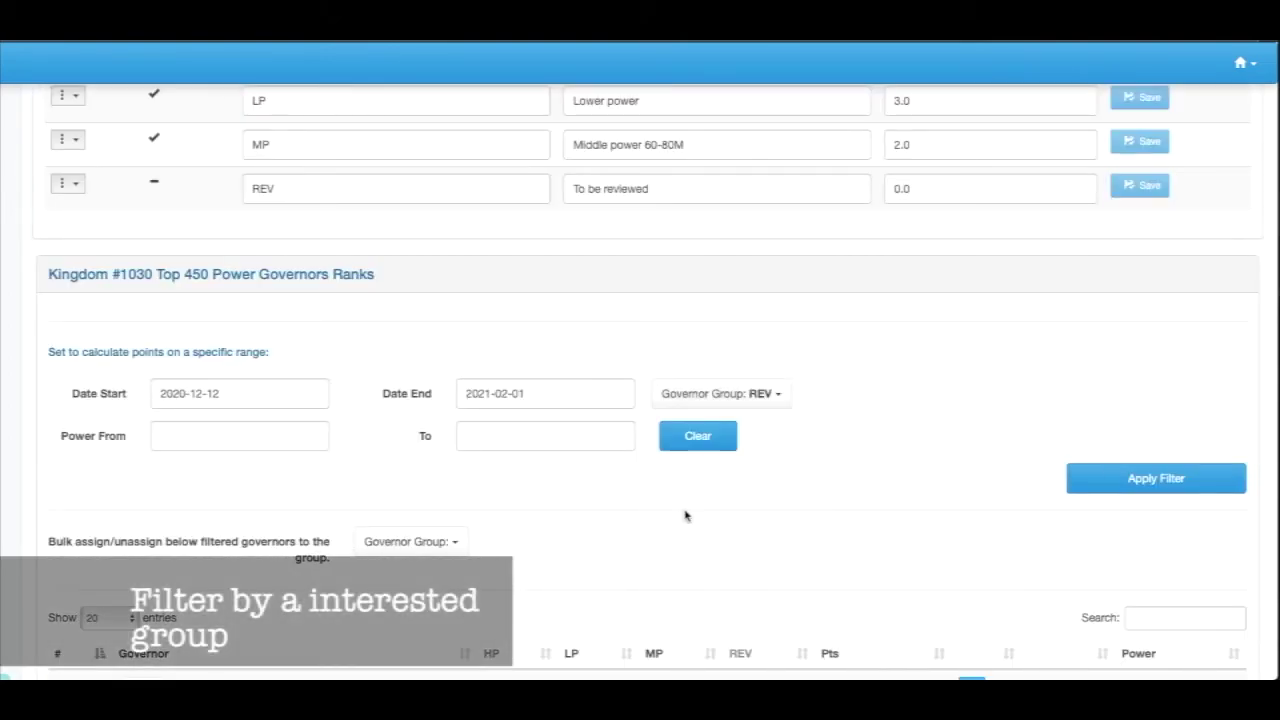
pyautogui.click(1157, 480)
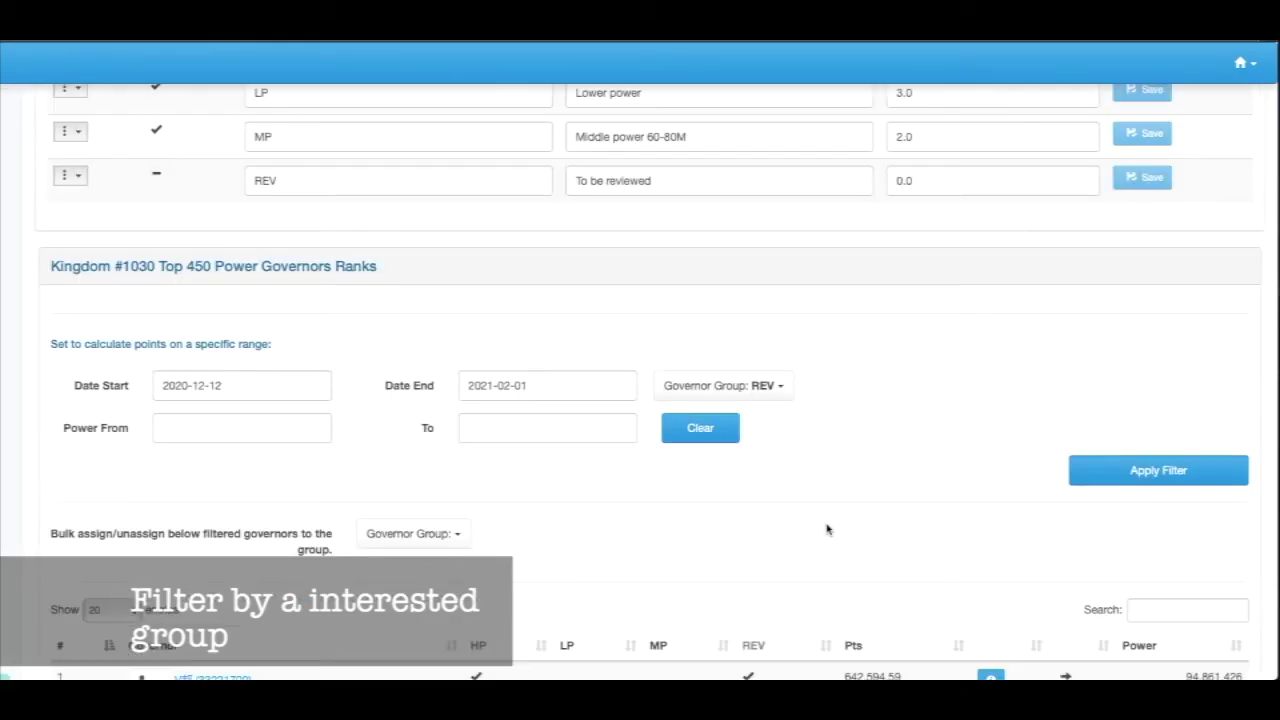
pyautogui.scroll(-4, 831, 528)
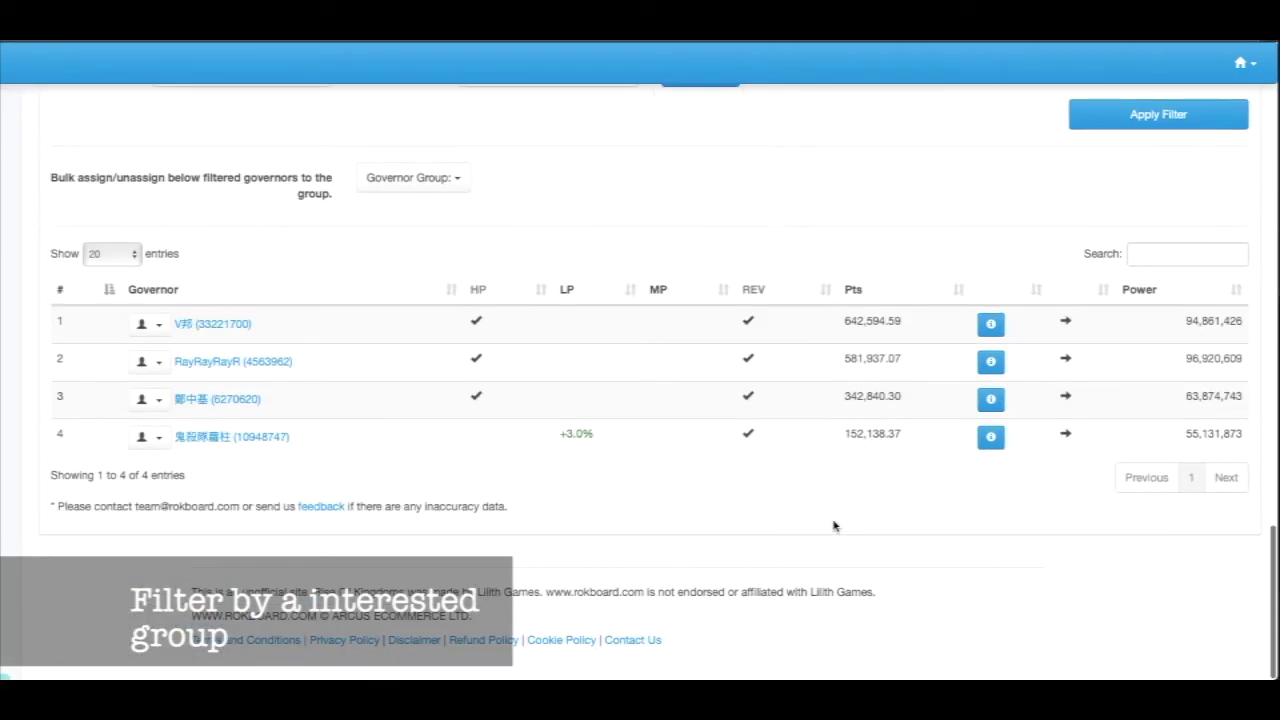
# Step: View the fourth REV governor's breakdown: LP +3.0% and 152,138.37 points
pyautogui.click(200, 435)
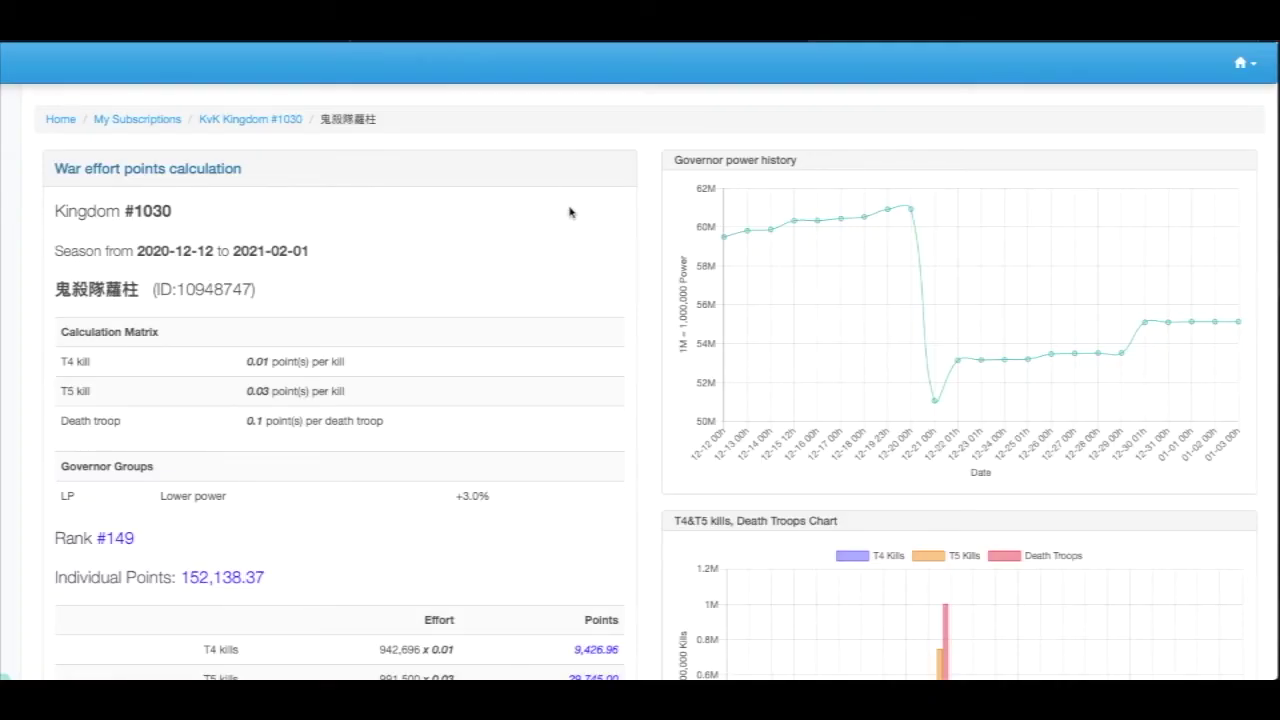
pyautogui.scroll(-5, 532, 276)
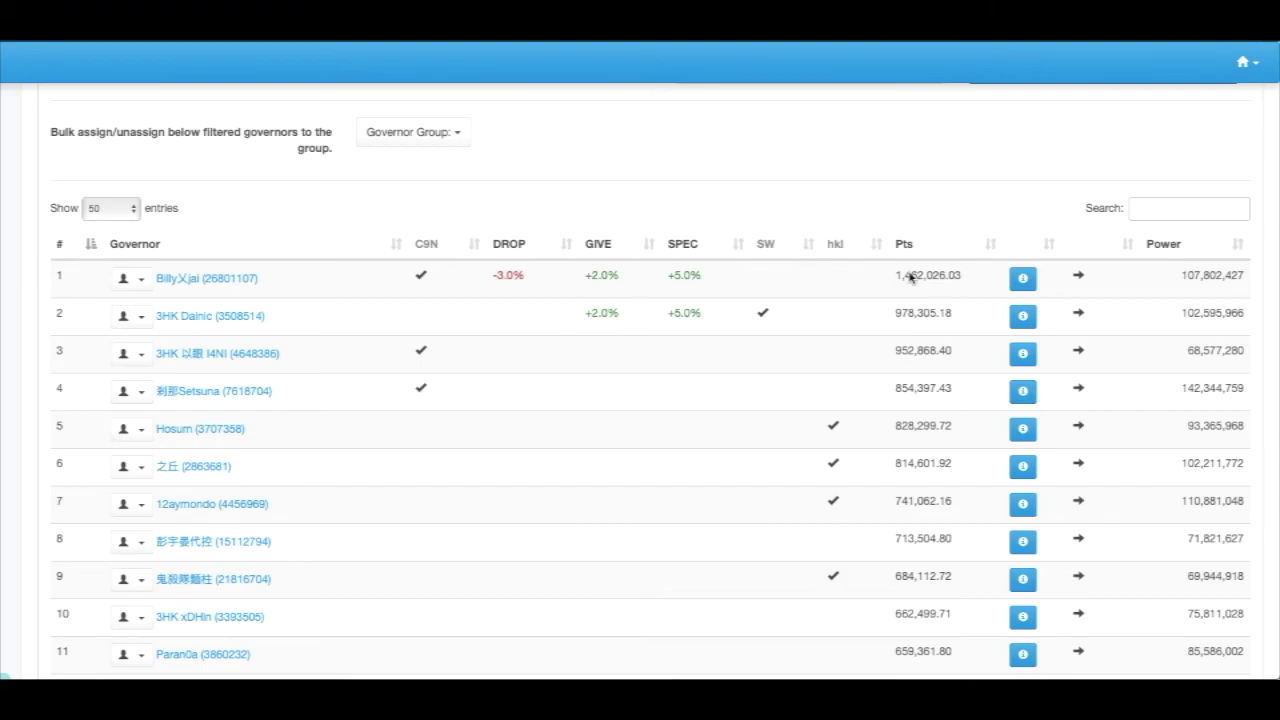
# Step: Scroll the rank 1 governor's details: DROP, GIVE, SPEC netting +4.0%, 1,462,026.03 points
pyautogui.scroll(-1, 915, 292)
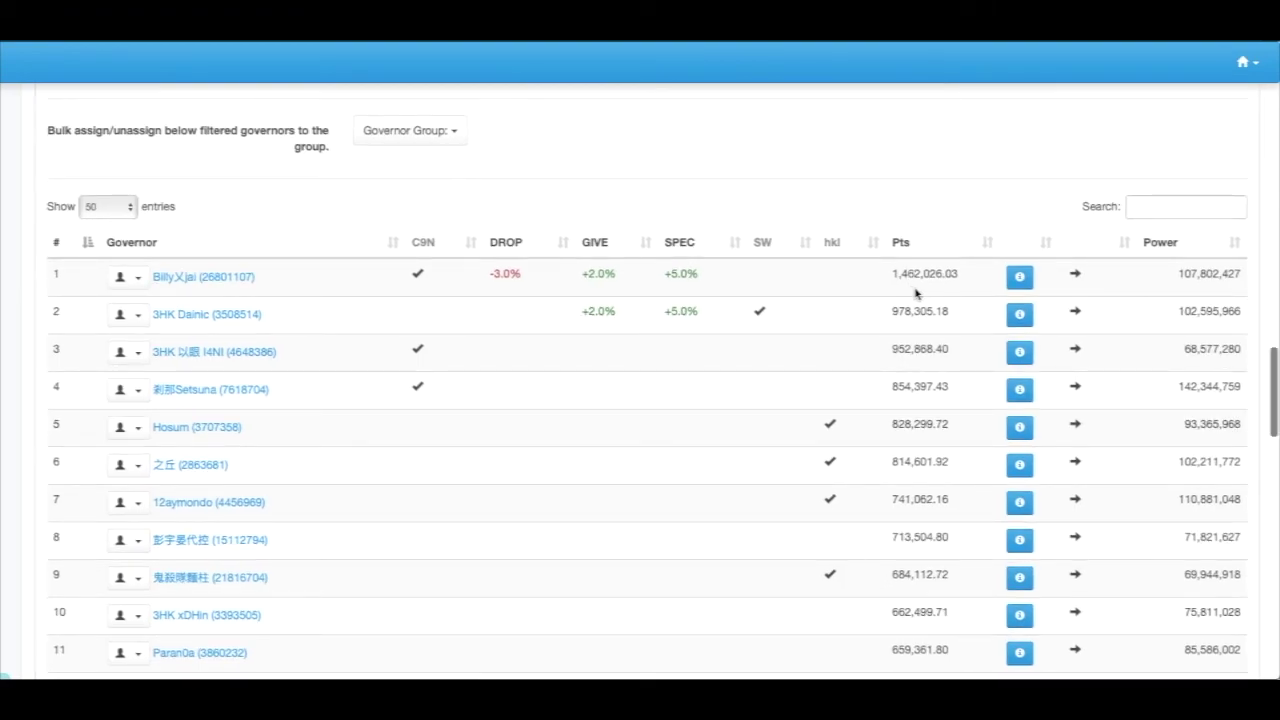
pyautogui.scroll(1, 187, 291)
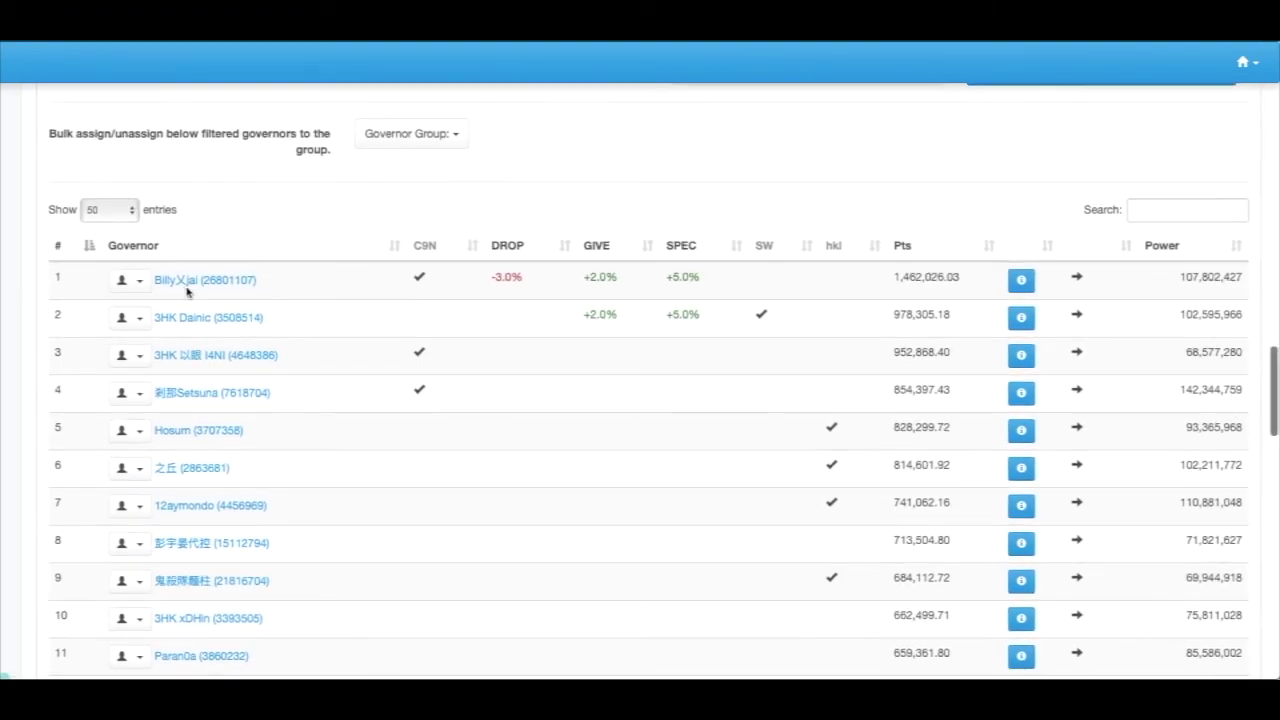
pyautogui.hscroll(-1, 491, 290)
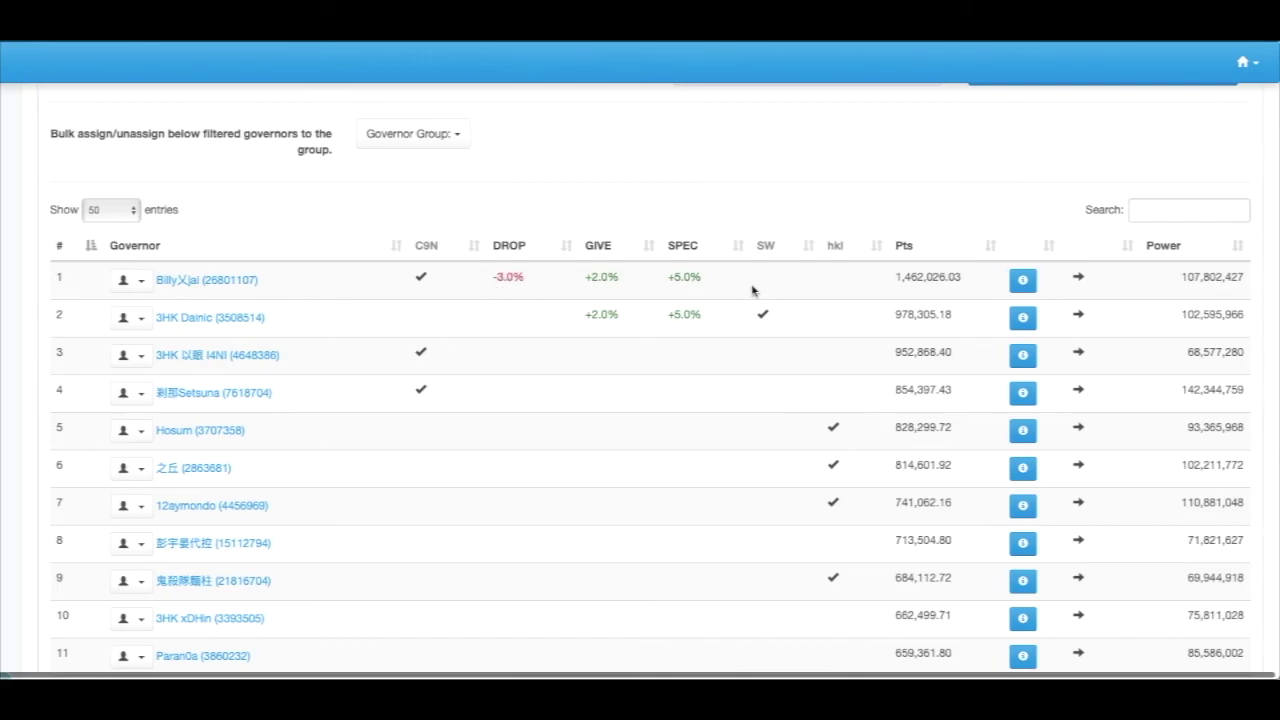
pyautogui.scroll(-1, 753, 290)
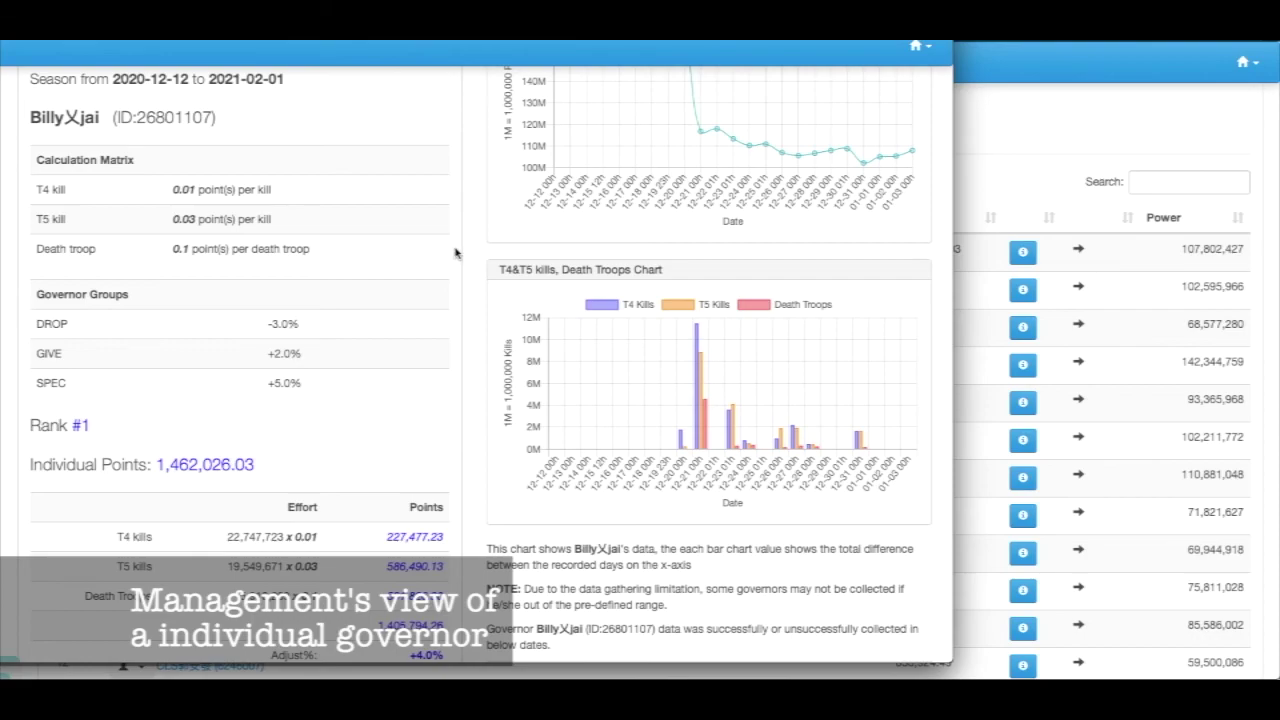
pyautogui.scroll(-2, 455, 253)
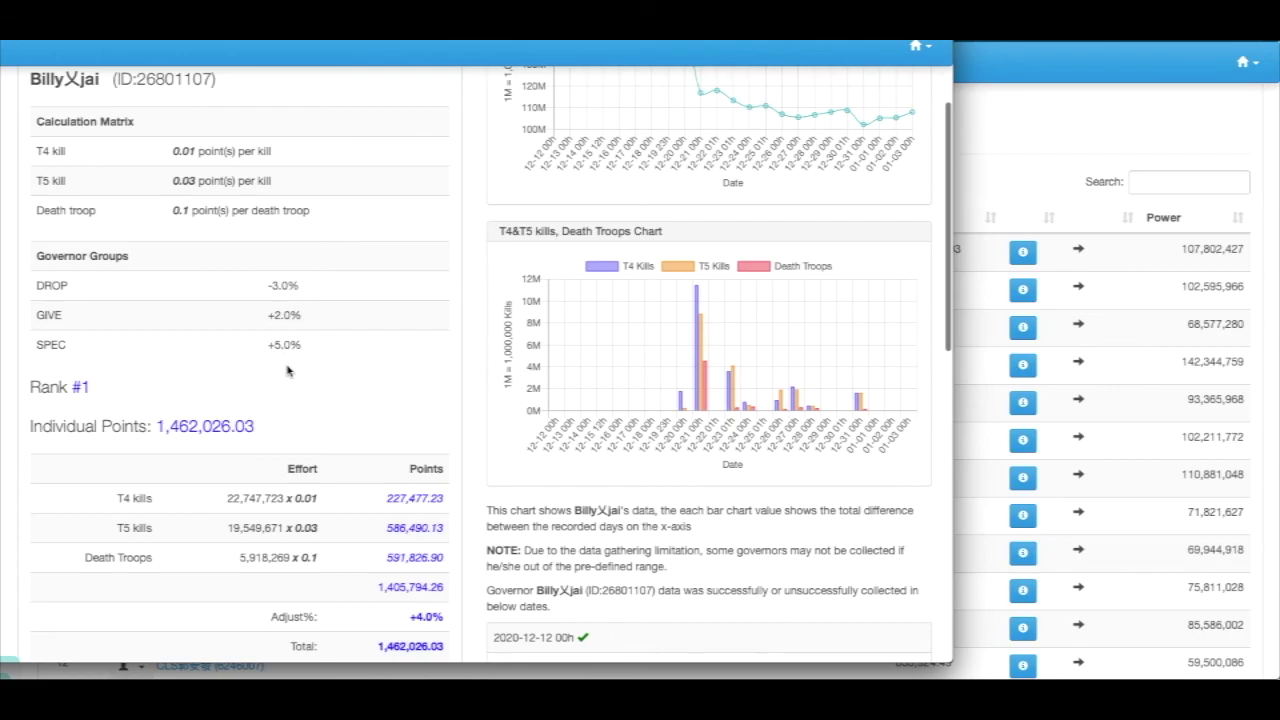
pyautogui.scroll(-1, 287, 371)
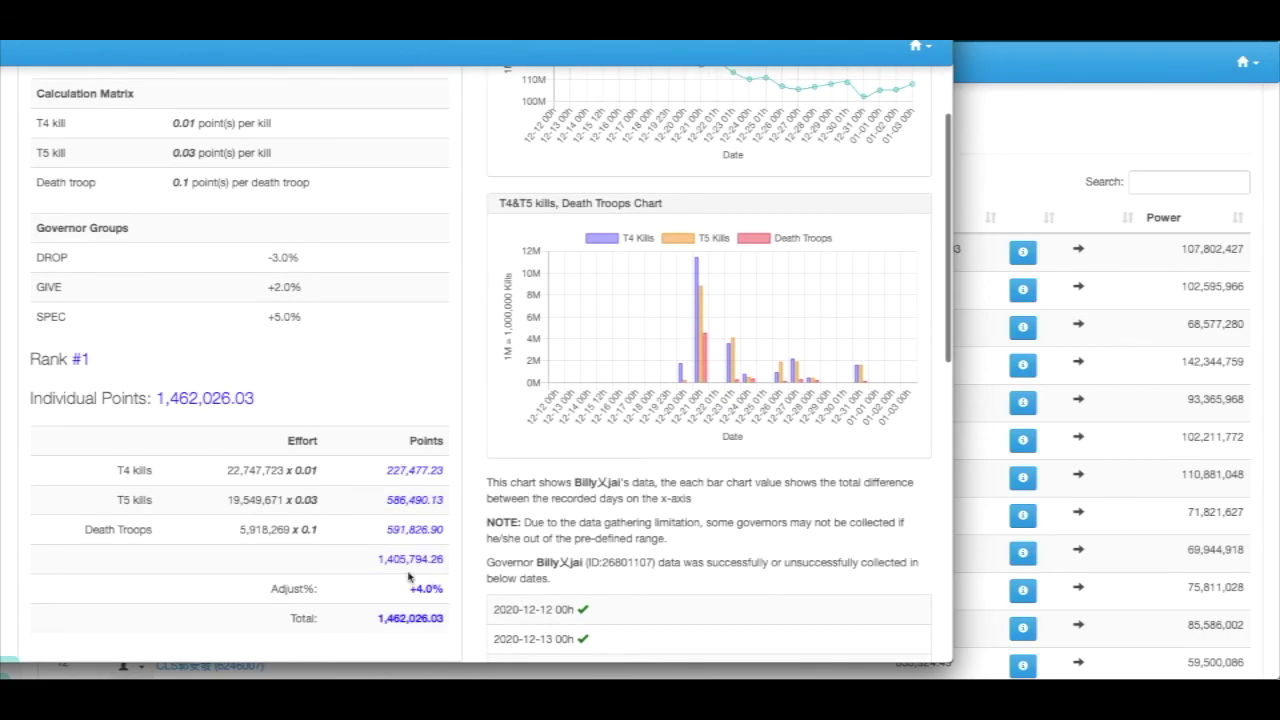
pyautogui.scroll(-1, 445, 605)
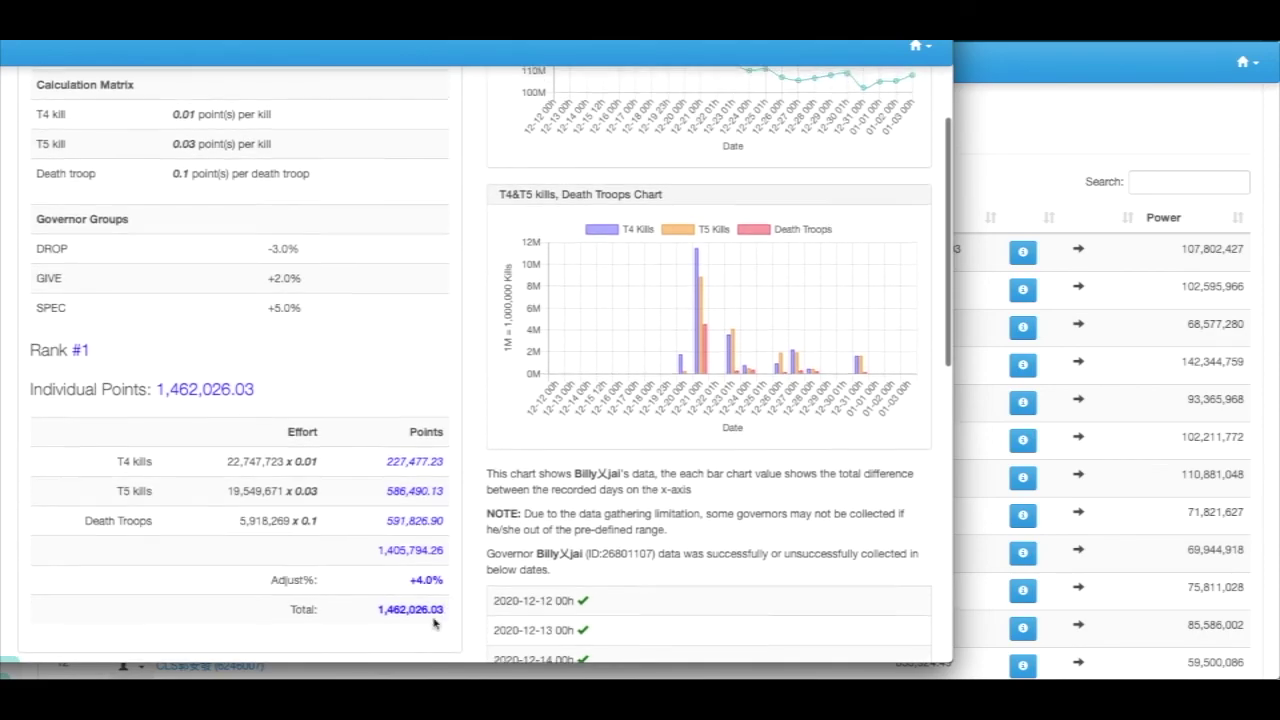